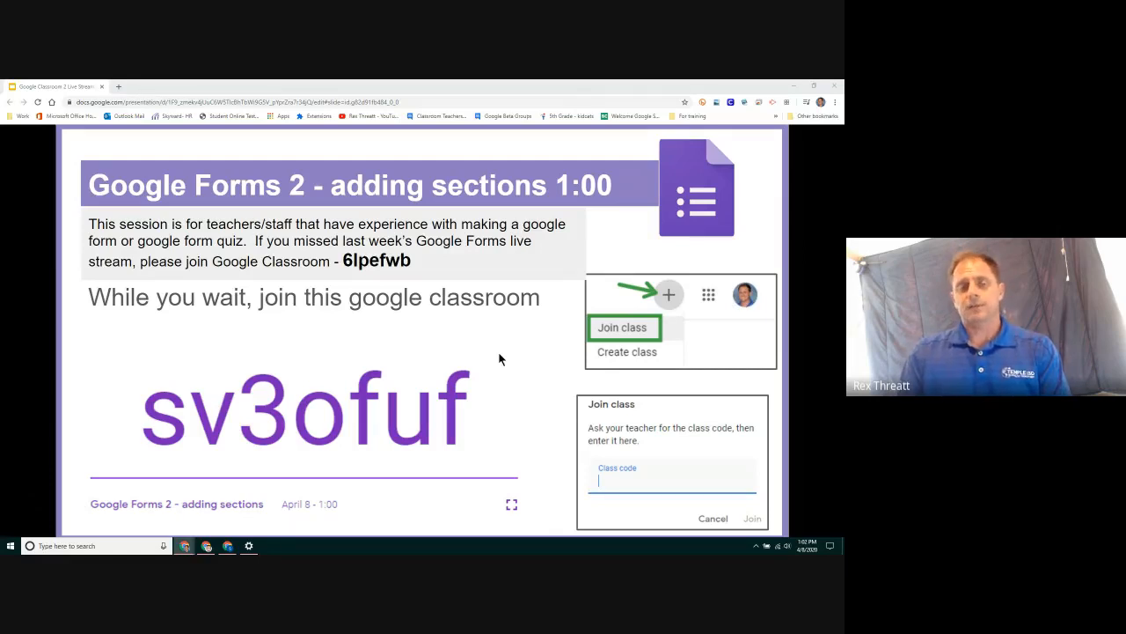
# Step: Advance the presentation to the agenda slide, and bring the browser window with the Think Up Science quiz form onto the presented screen
pyautogui.click(349, 338)
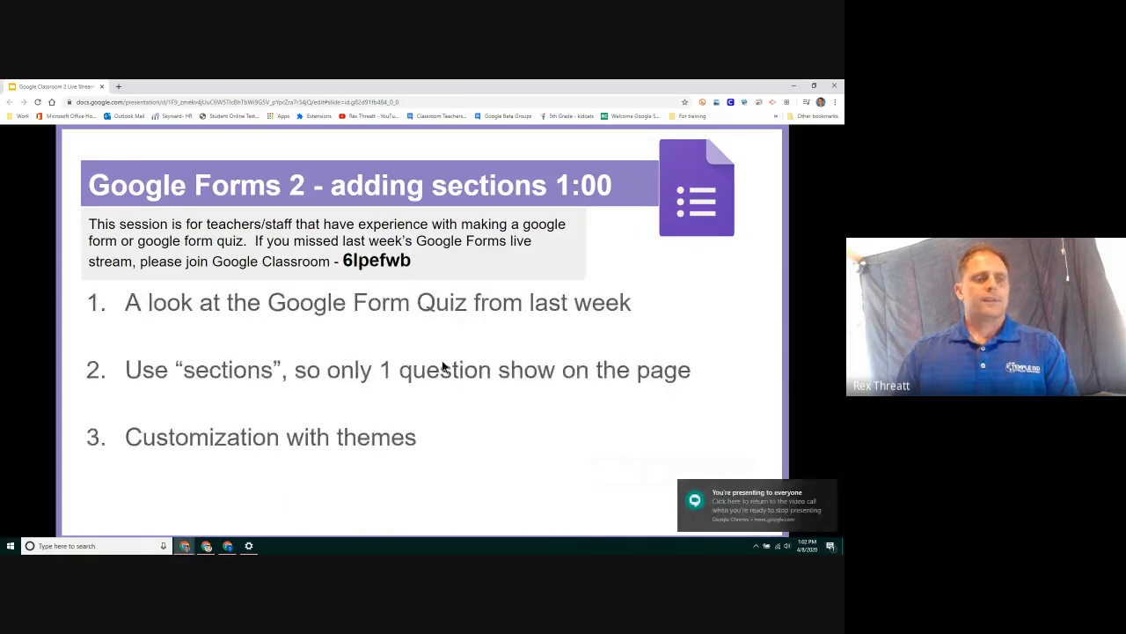
pyautogui.click(829, 488)
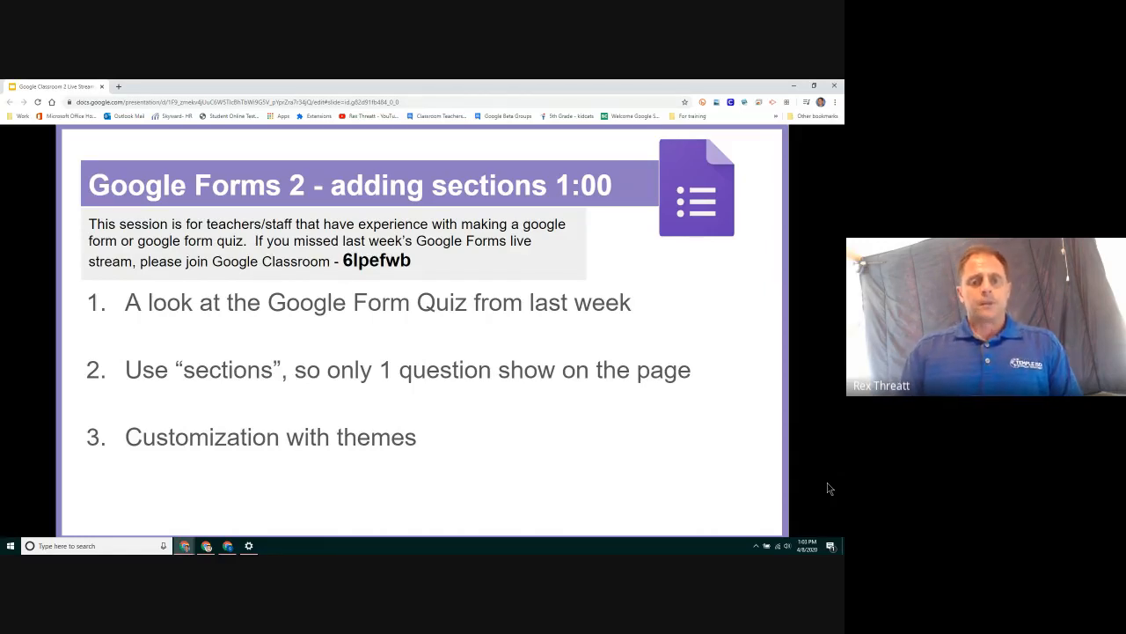
pyautogui.click(207, 546)
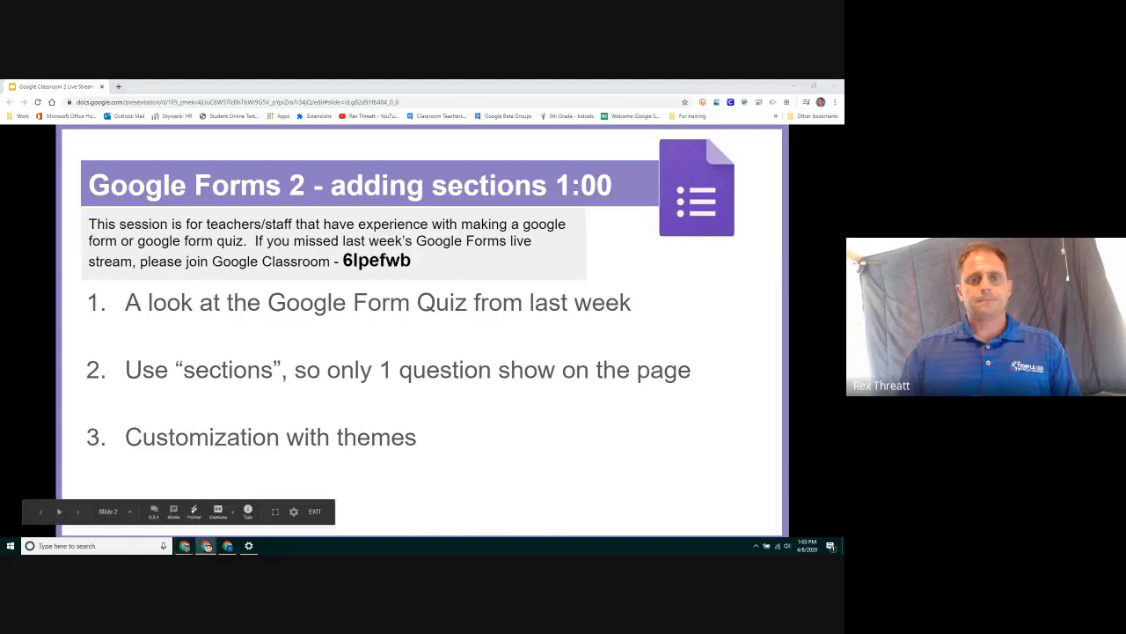
pyautogui.moveTo(1091, 246); pyautogui.dragTo(858, 246)
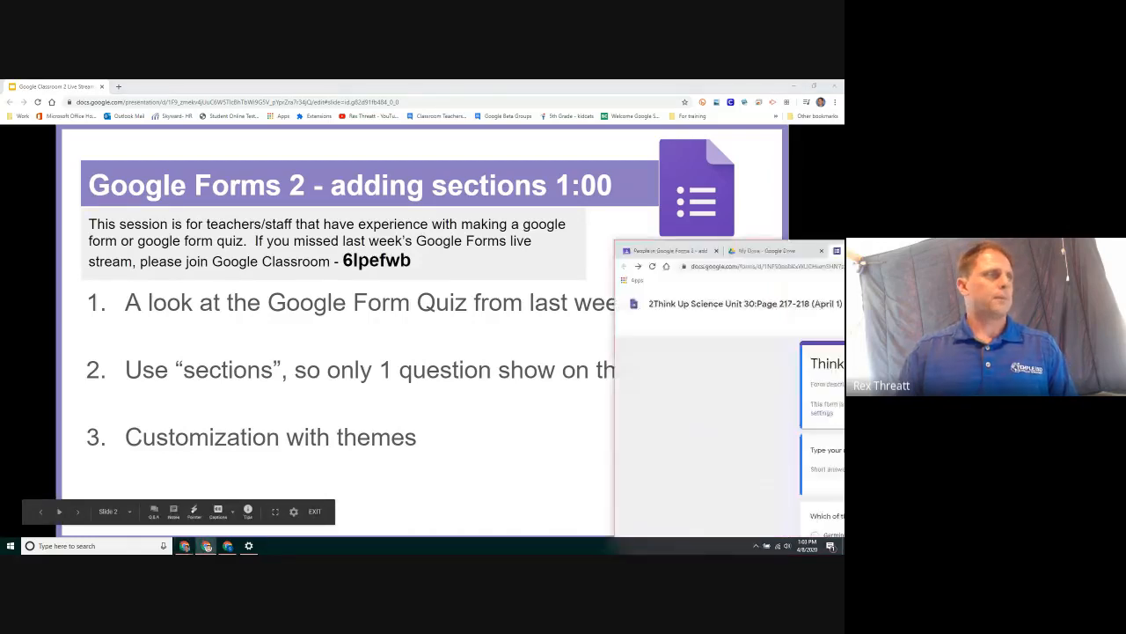
pyautogui.moveTo(1006, 248); pyautogui.dragTo(431, 79)
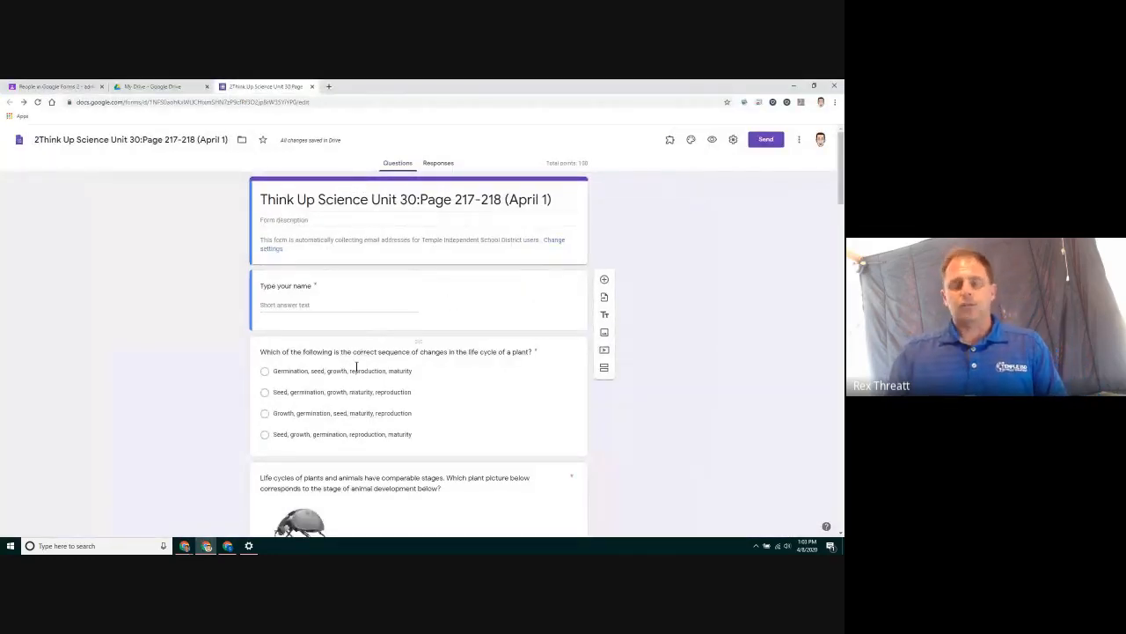
# Step: Review the quiz questions in the form editor, from the name question to the chicken and butterfly life cycle comparison
pyautogui.scroll(-1, 356, 367)
pyautogui.scroll(-1, 357, 367)
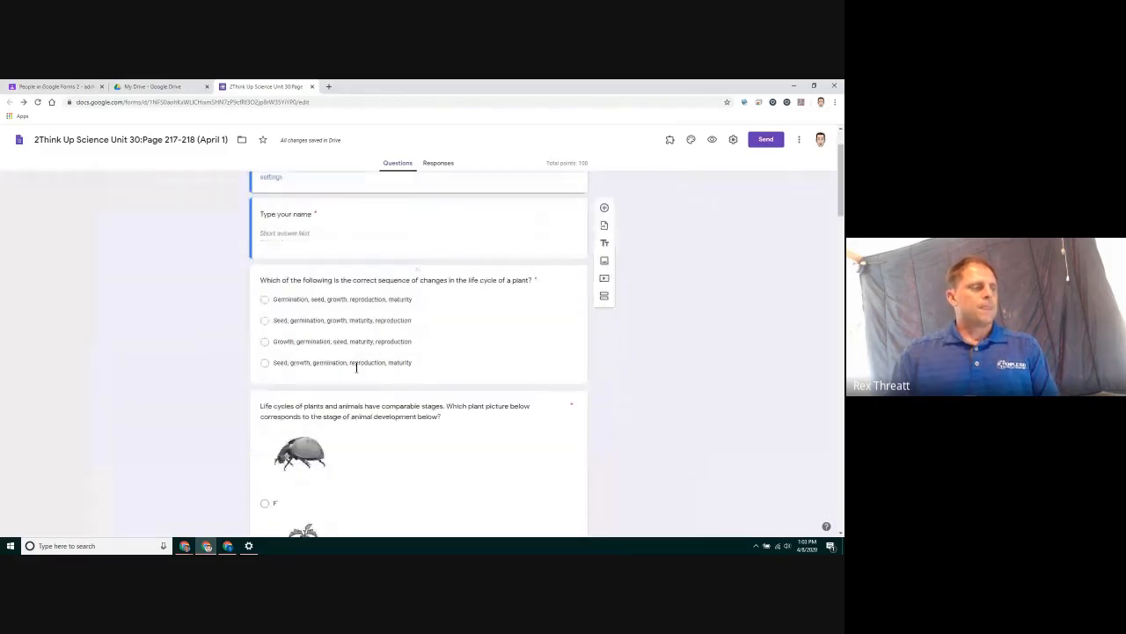
pyautogui.scroll(-1, 356, 368)
pyautogui.scroll(-1, 340, 433)
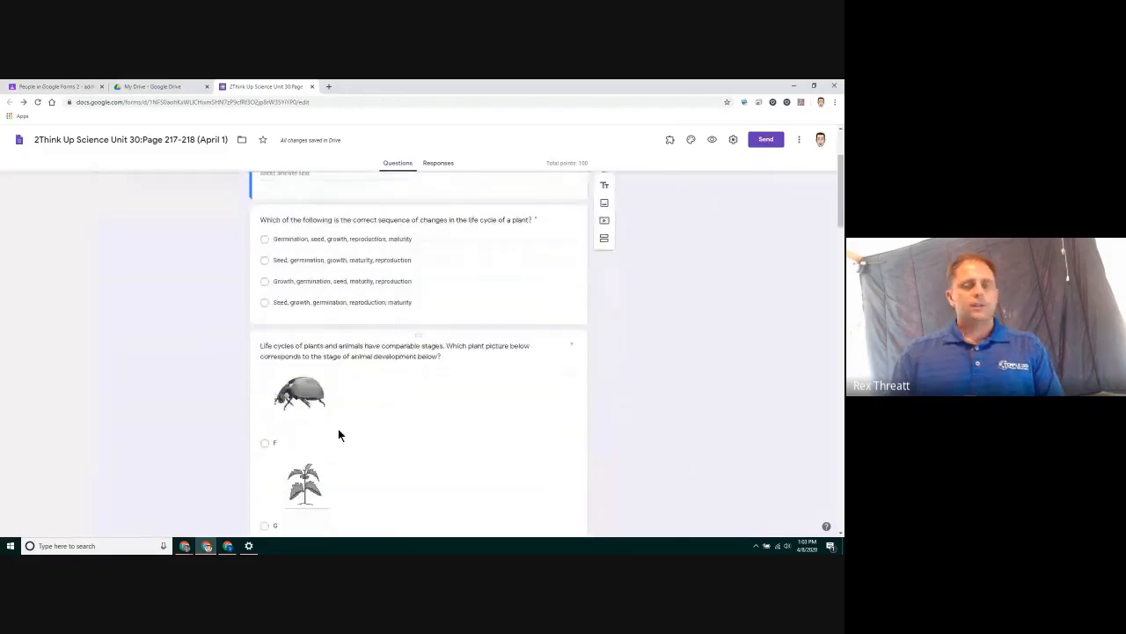
pyautogui.scroll(-1, 339, 433)
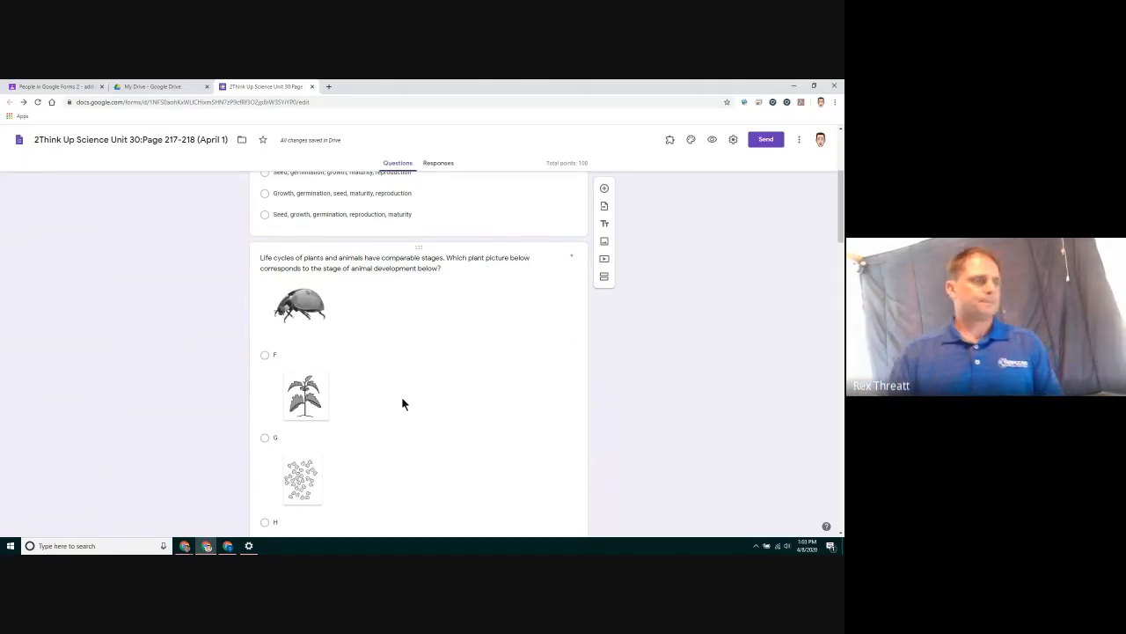
pyautogui.scroll(-10, 401, 404)
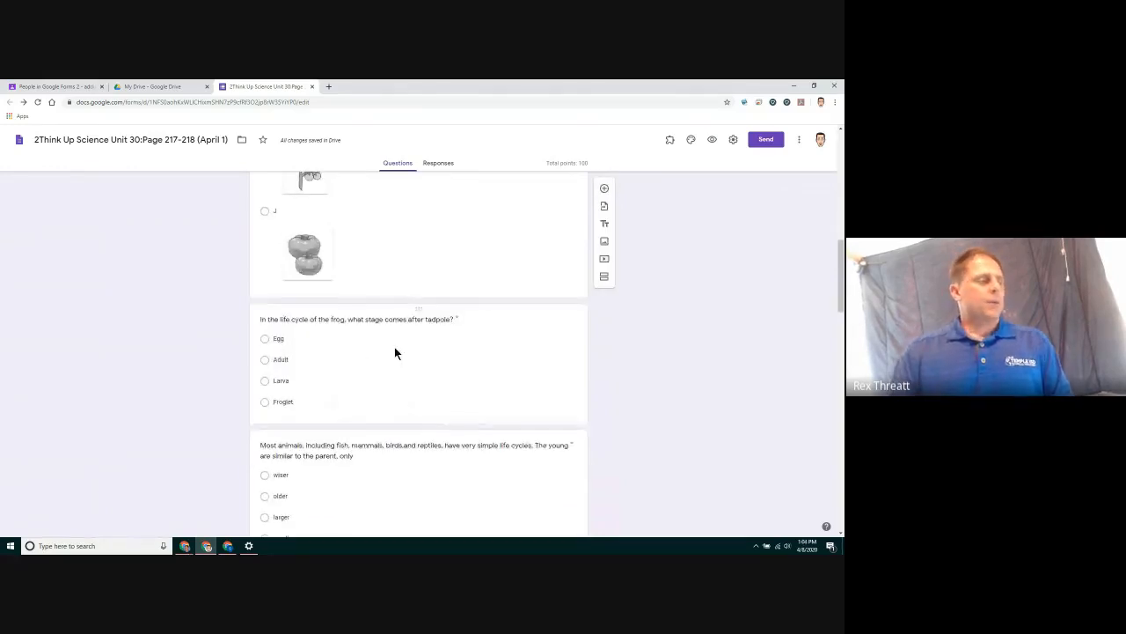
pyautogui.scroll(-1, 394, 353)
pyautogui.scroll(-2, 394, 353)
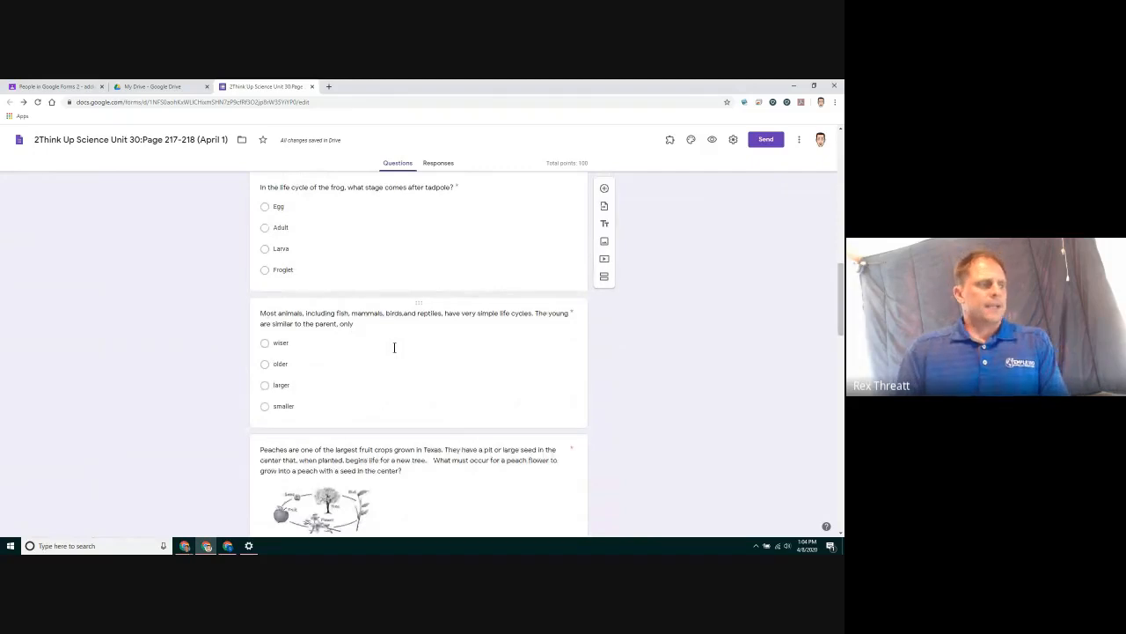
pyautogui.scroll(-2, 395, 348)
pyautogui.scroll(-2, 394, 348)
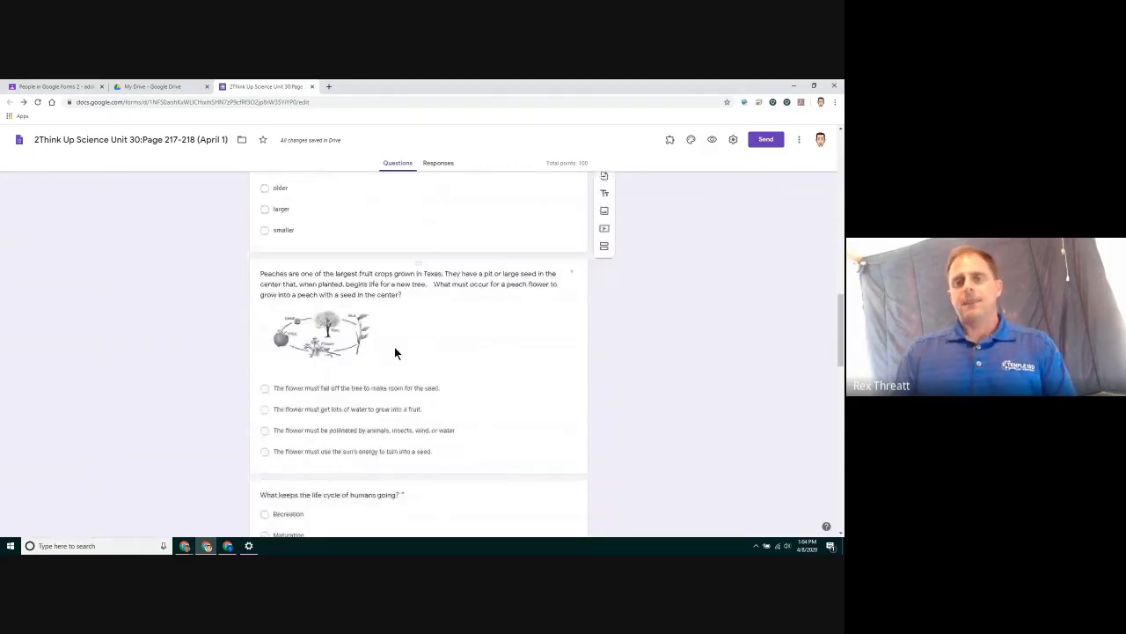
pyautogui.scroll(-3, 394, 353)
pyautogui.scroll(-4, 394, 350)
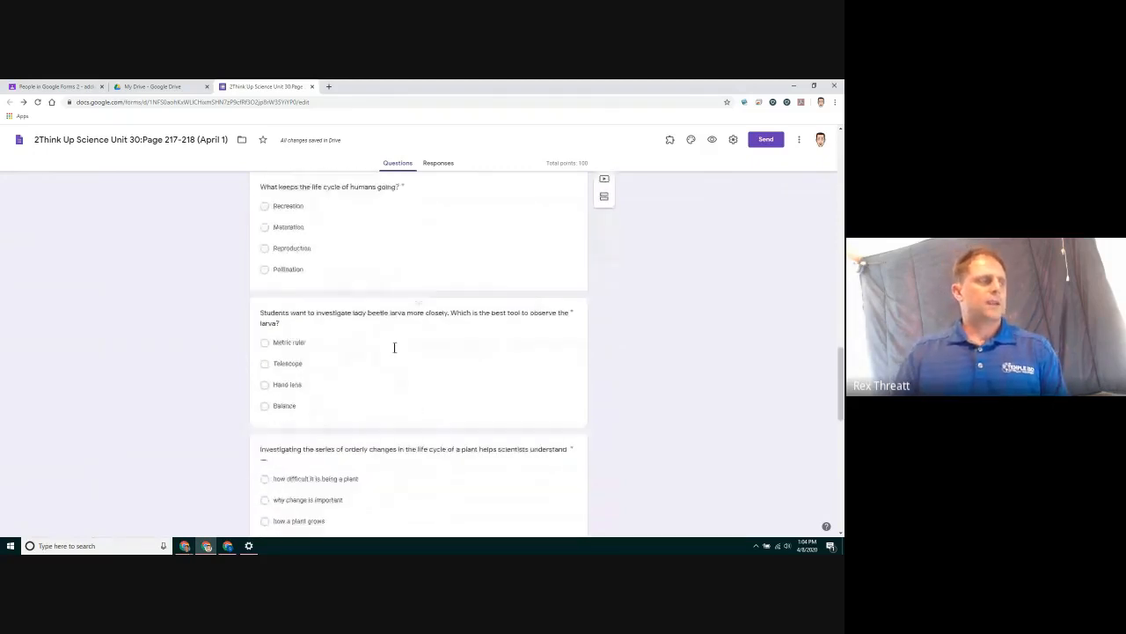
pyautogui.scroll(-2, 394, 346)
pyautogui.scroll(-4, 394, 347)
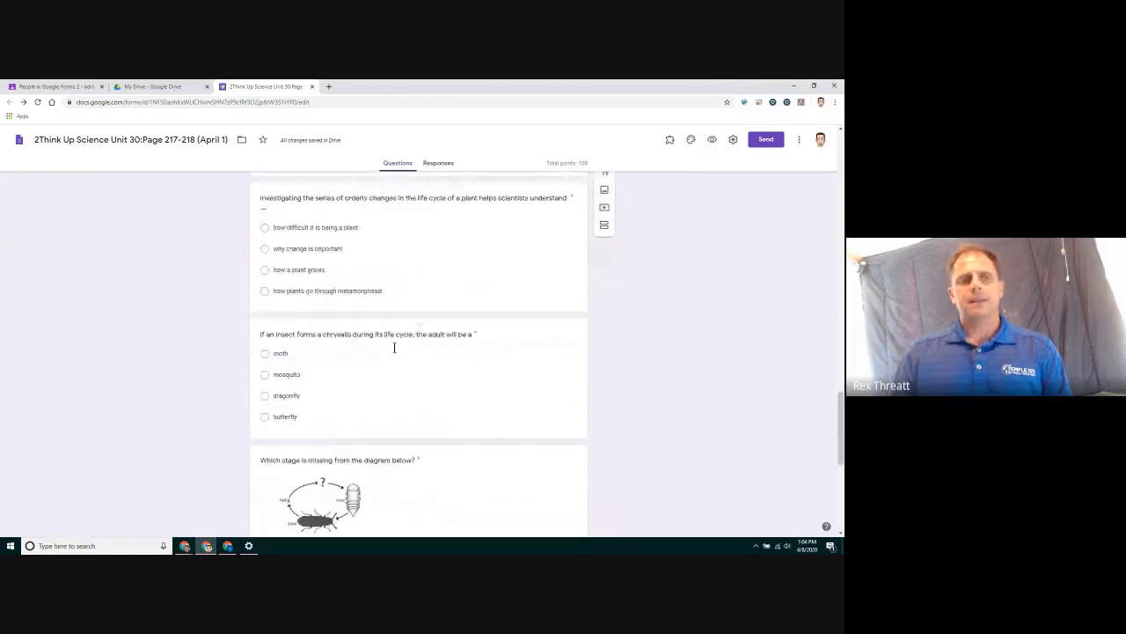
pyautogui.scroll(-4, 394, 349)
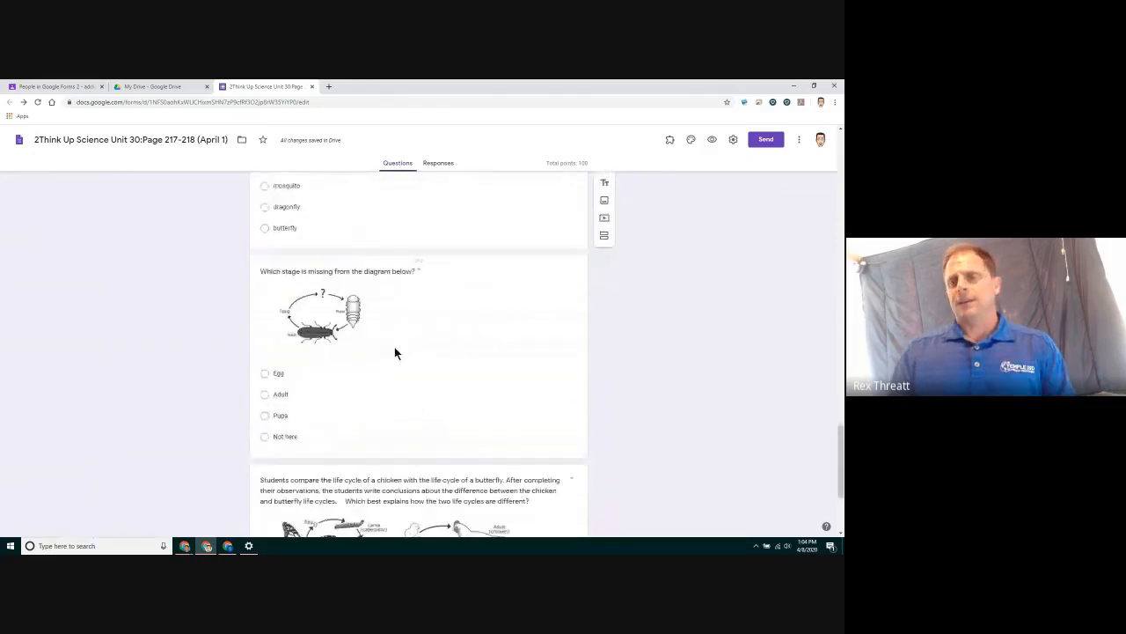
pyautogui.scroll(-3, 394, 348)
pyautogui.scroll(-1, 395, 347)
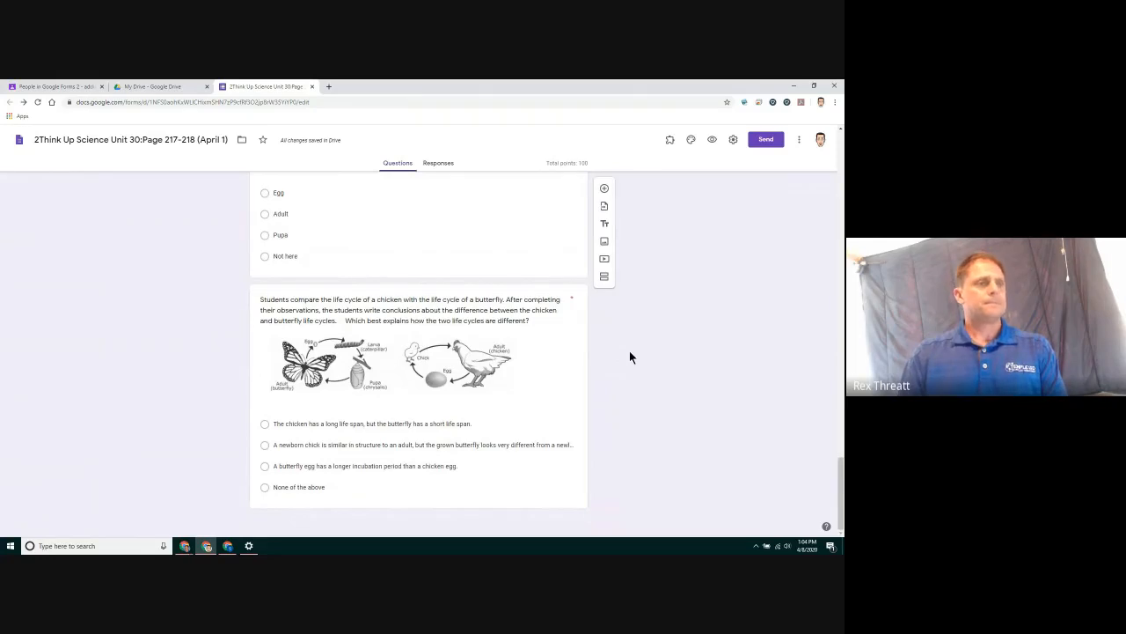
pyautogui.scroll(1, 629, 350)
pyautogui.scroll(1, 630, 351)
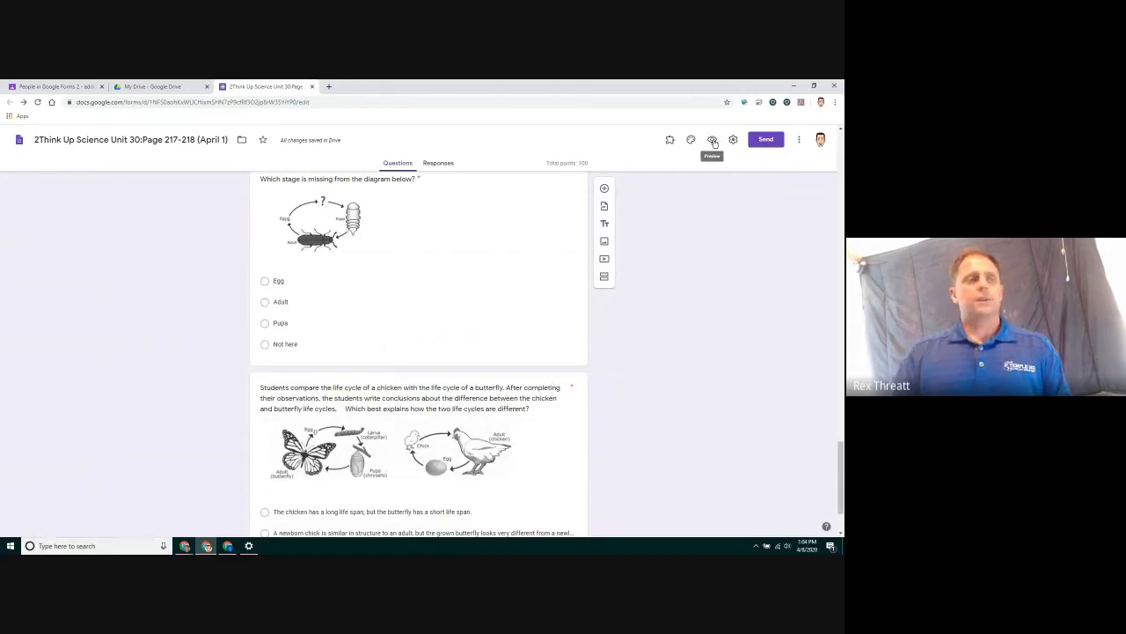
# Step: Preview the quiz as students see it, look through its single page of questions, and close the preview
pyautogui.click(714, 142)
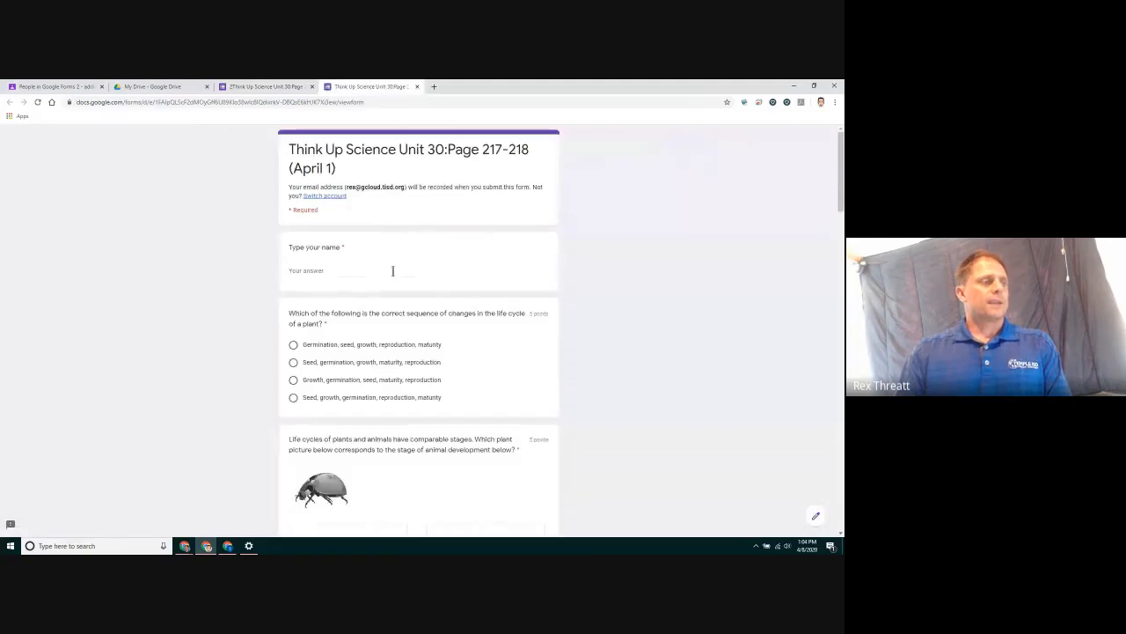
pyautogui.click(396, 271)
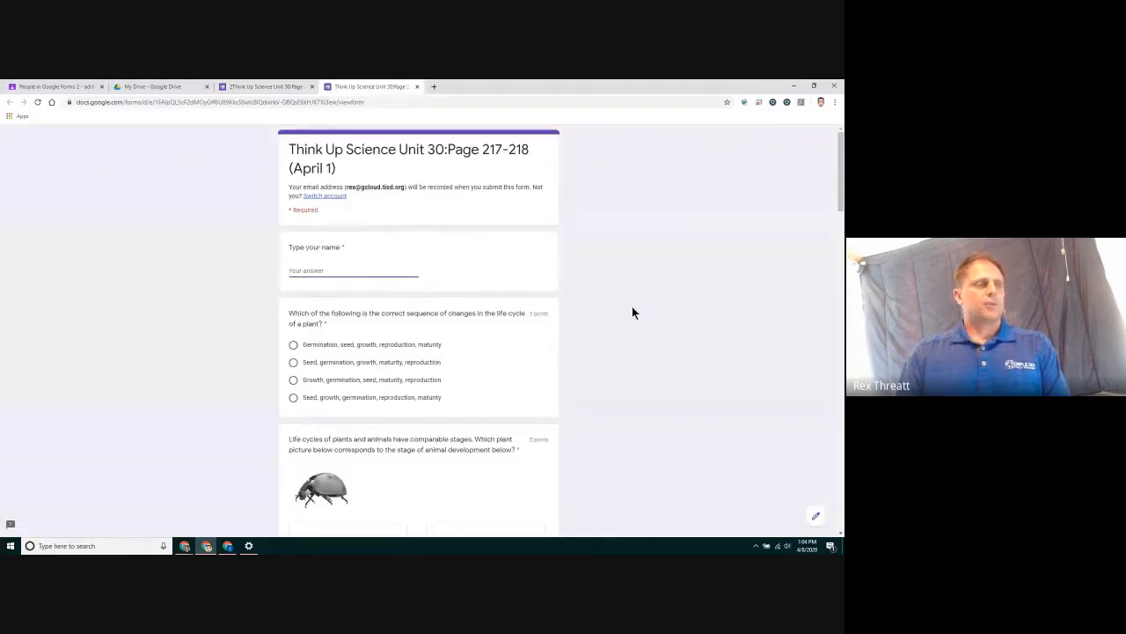
pyautogui.scroll(-5, 632, 308)
pyautogui.scroll(-8, 632, 313)
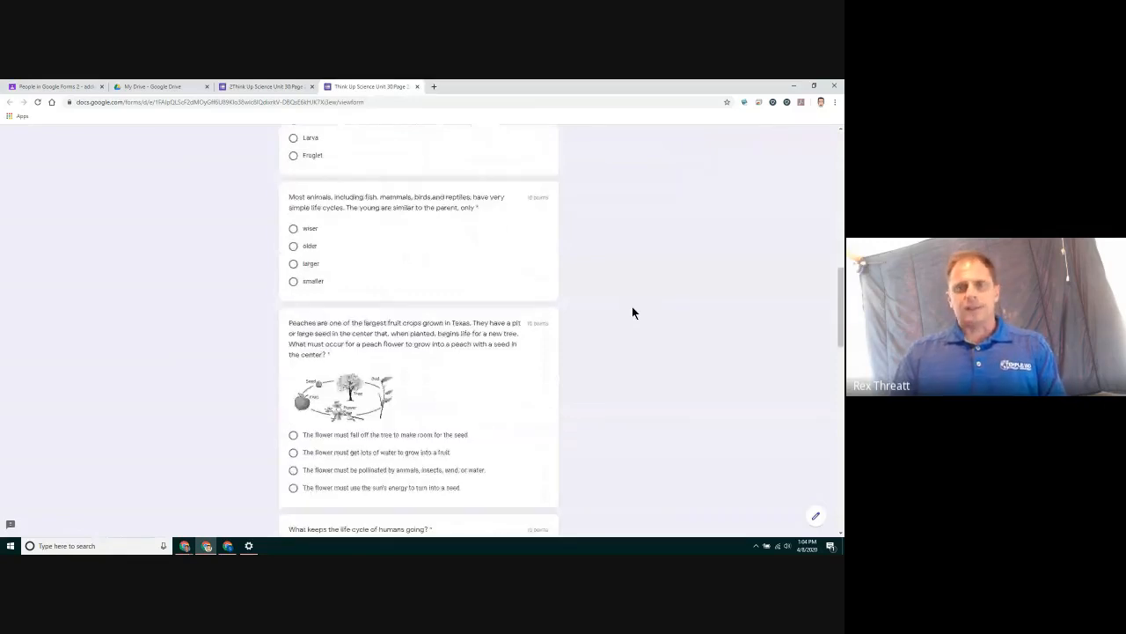
pyautogui.scroll(-1, 631, 313)
pyautogui.scroll(-3, 632, 313)
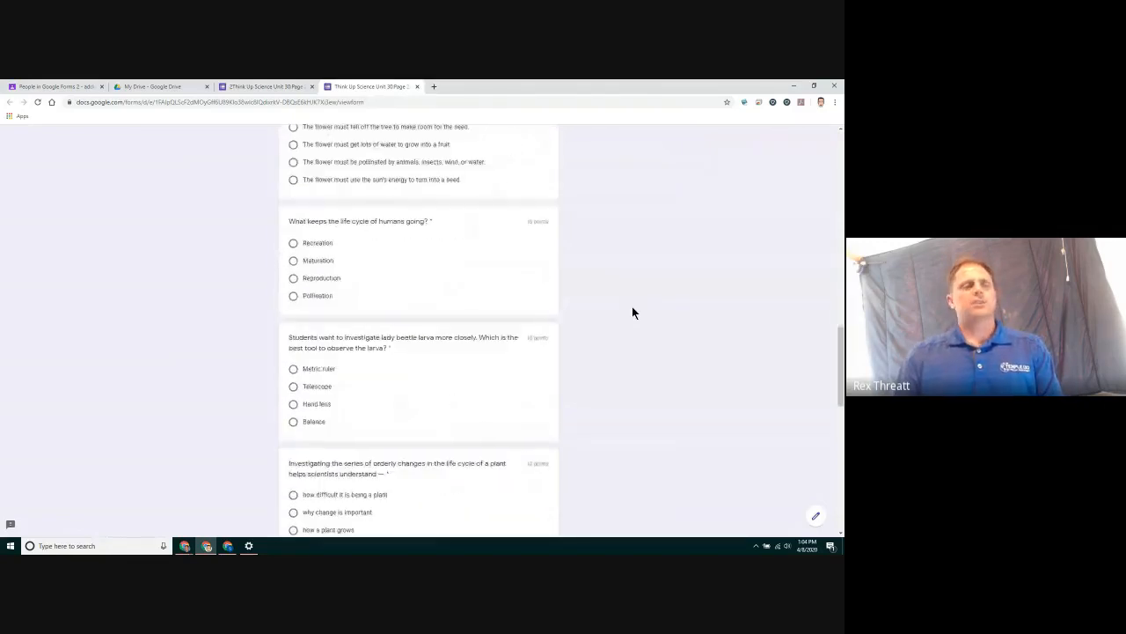
pyautogui.scroll(-2, 632, 312)
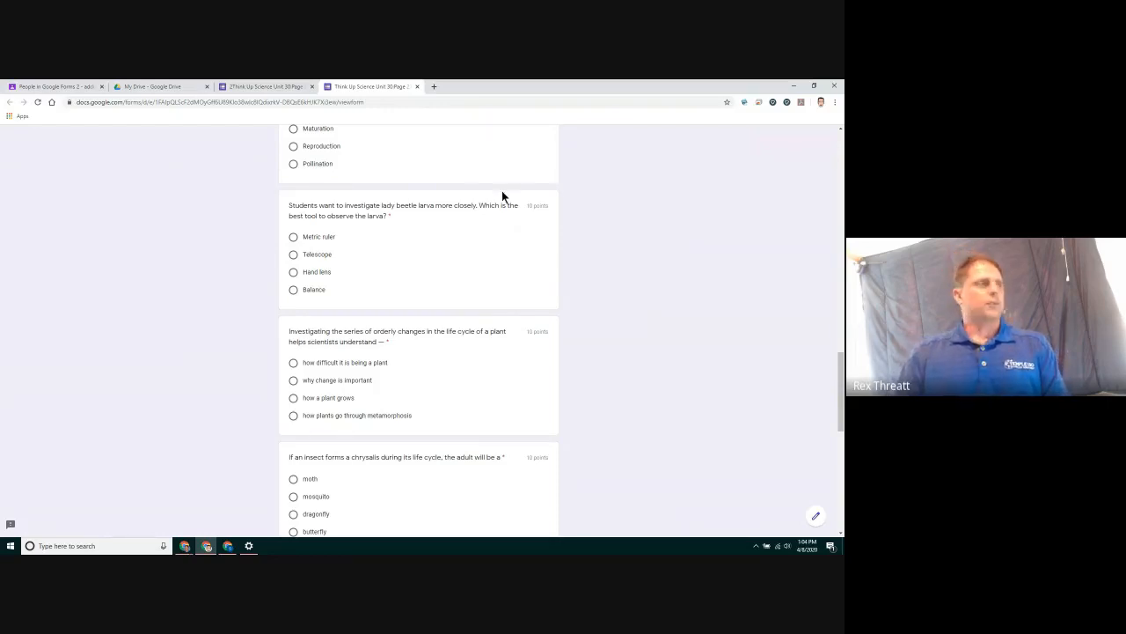
pyautogui.click(418, 87)
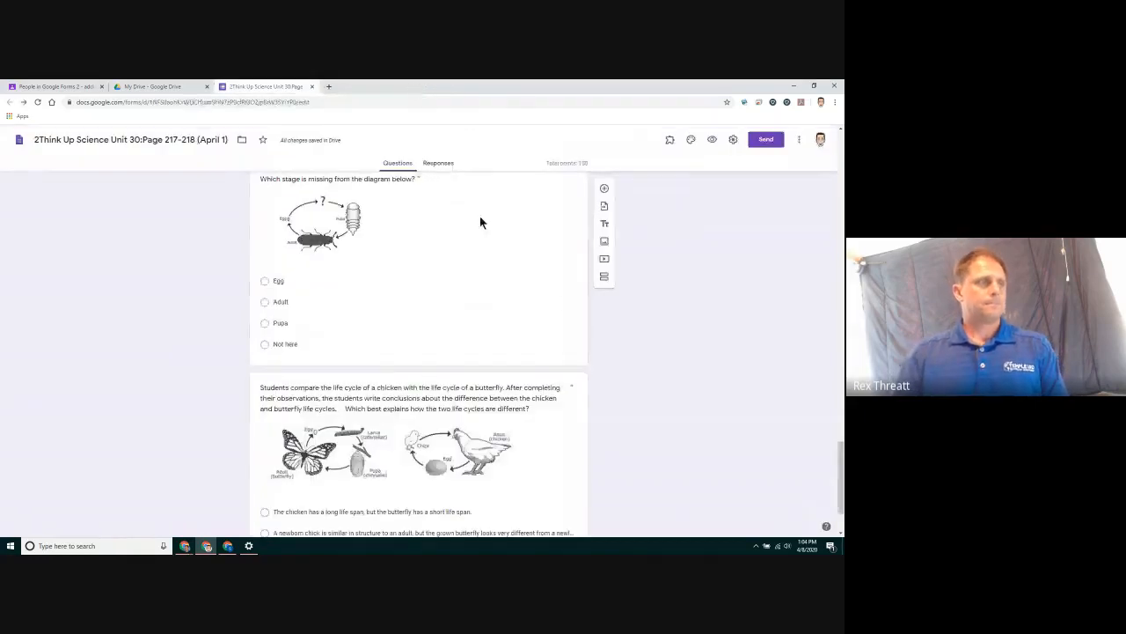
# Step: Add a section directly after the "Type your name" question, ahead of the plant life cycle question
pyautogui.scroll(15, 562, 303)
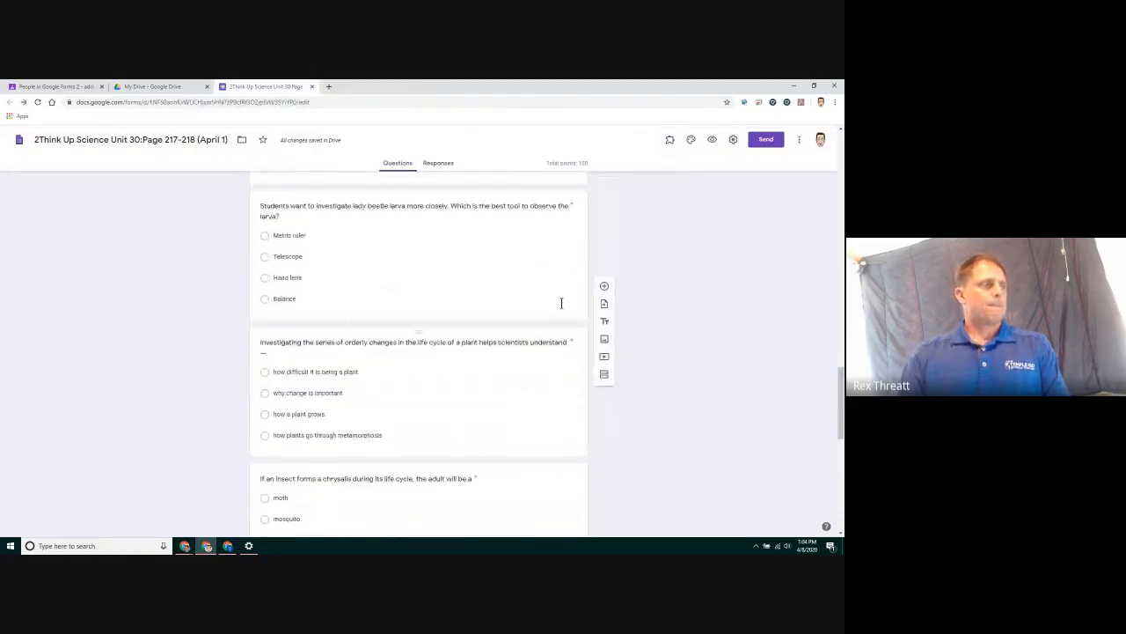
pyautogui.scroll(15, 561, 302)
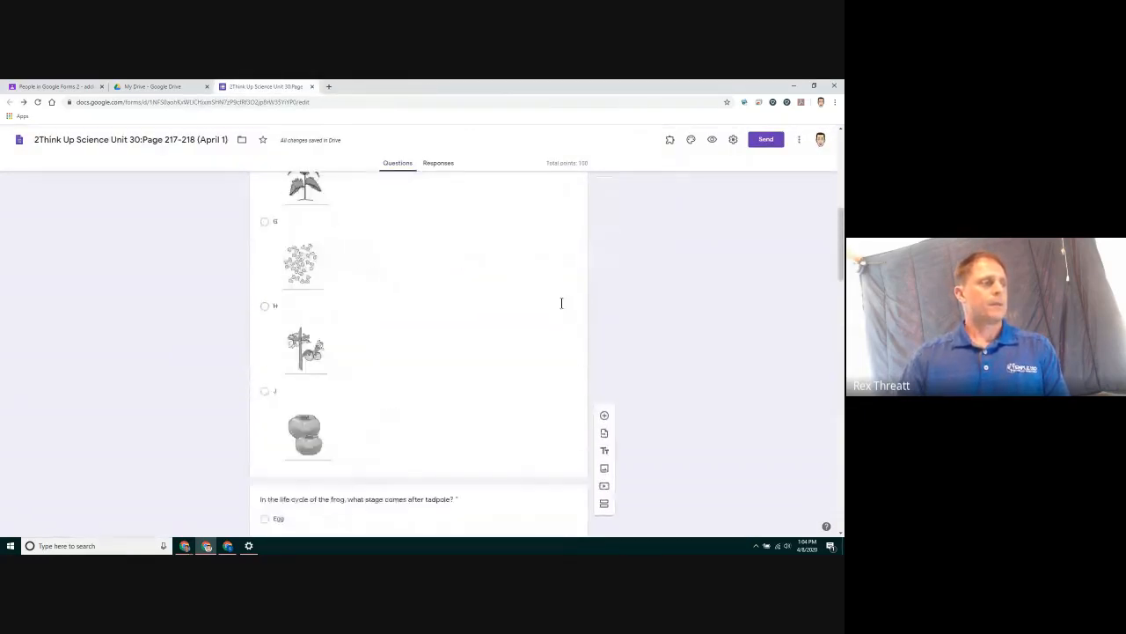
pyautogui.scroll(5, 561, 303)
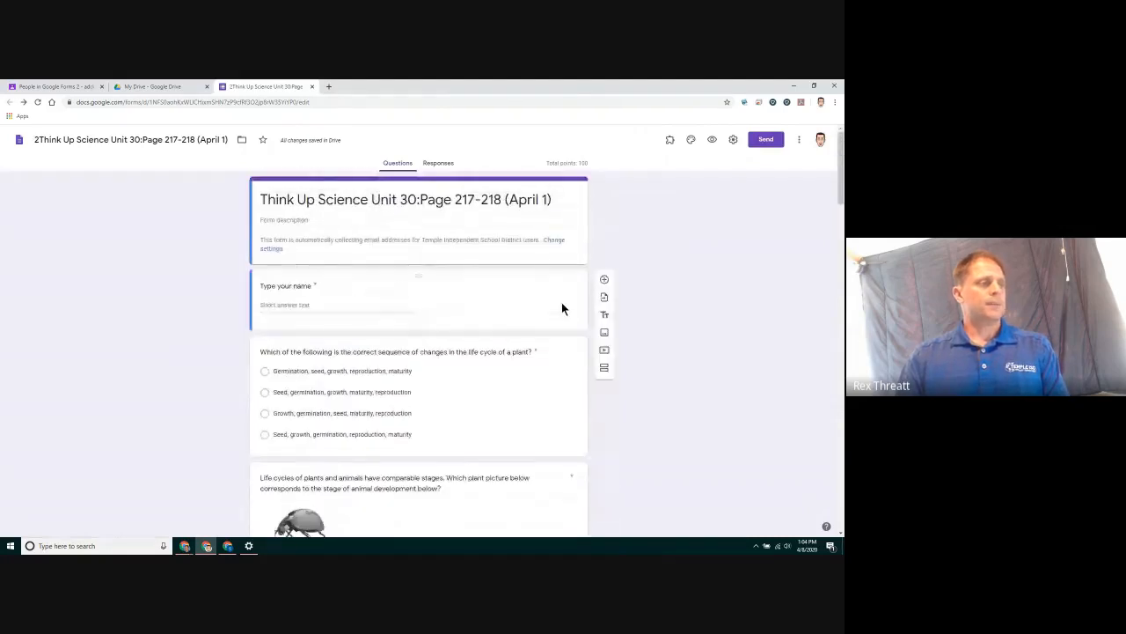
pyautogui.scroll(-1, 535, 301)
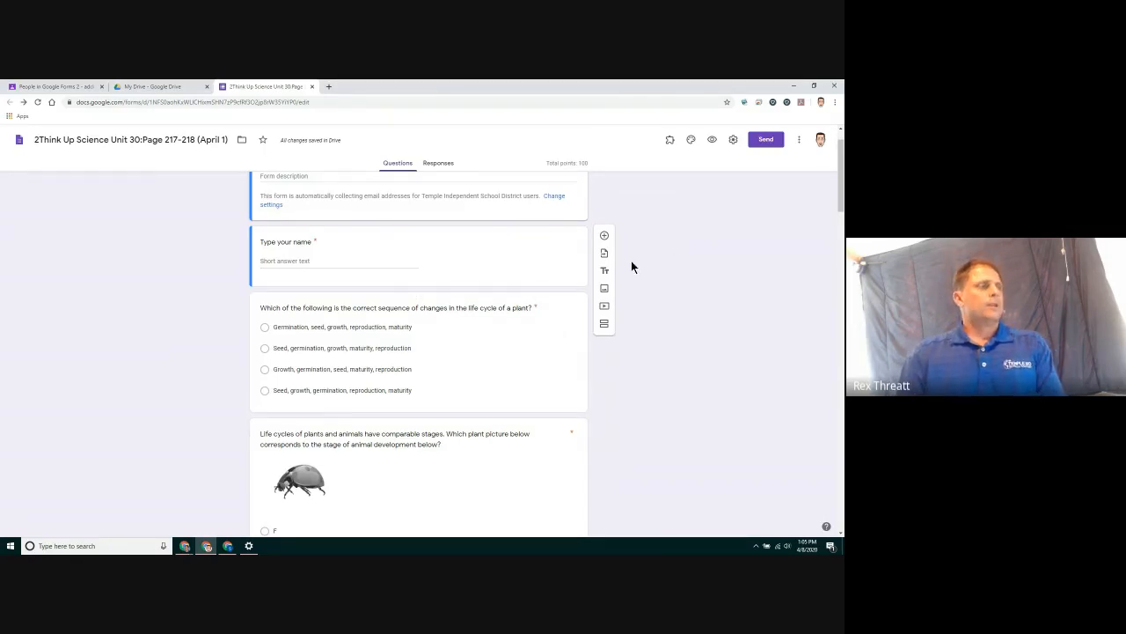
pyautogui.scroll(2, 480, 245)
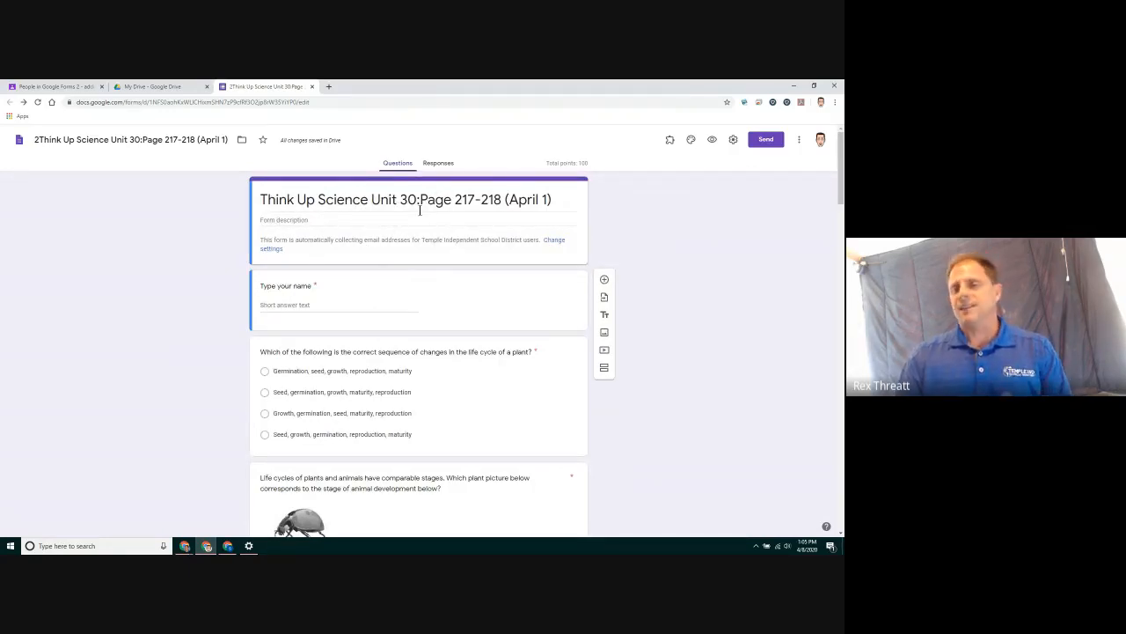
pyautogui.click(459, 301)
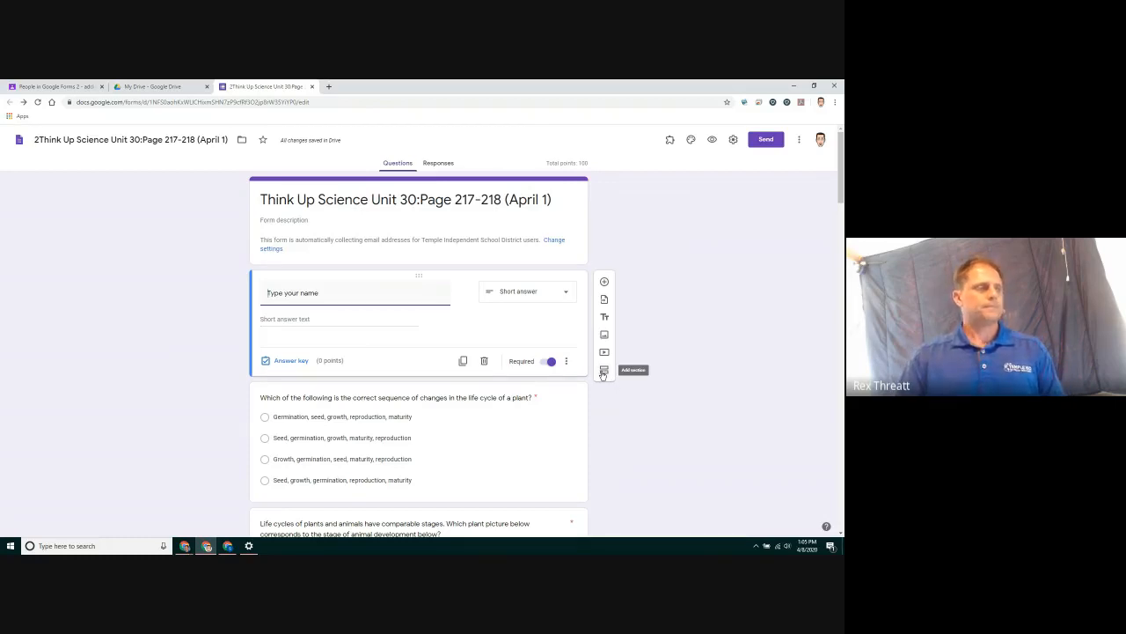
pyautogui.click(604, 370)
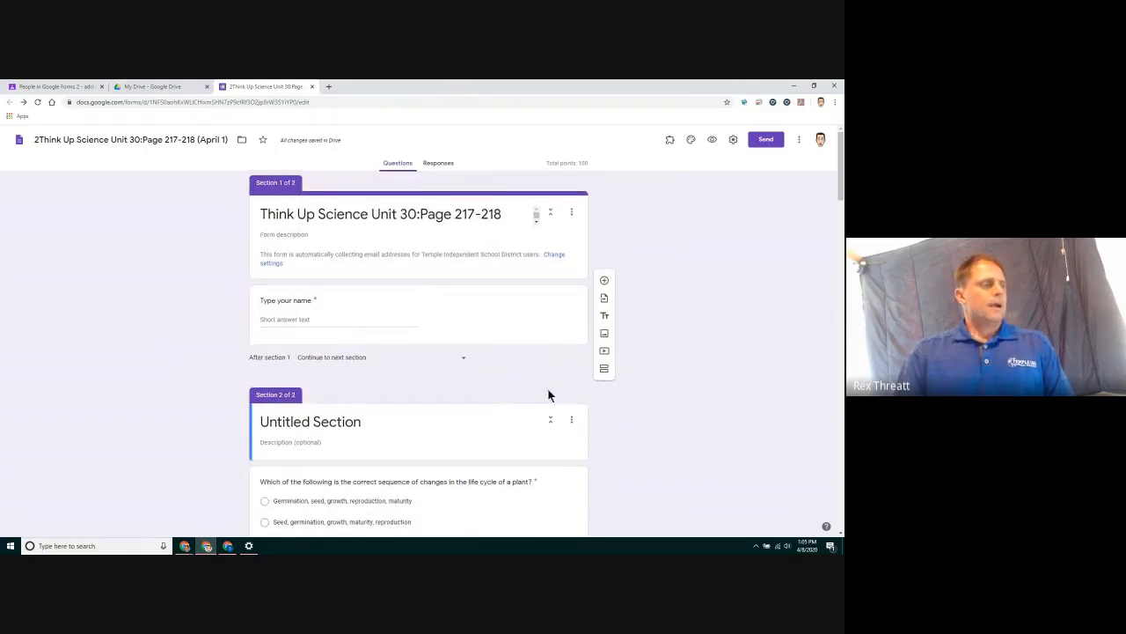
# Step: Title the new second section "question 1"
pyautogui.scroll(-1, 548, 395)
pyautogui.click(339, 378)
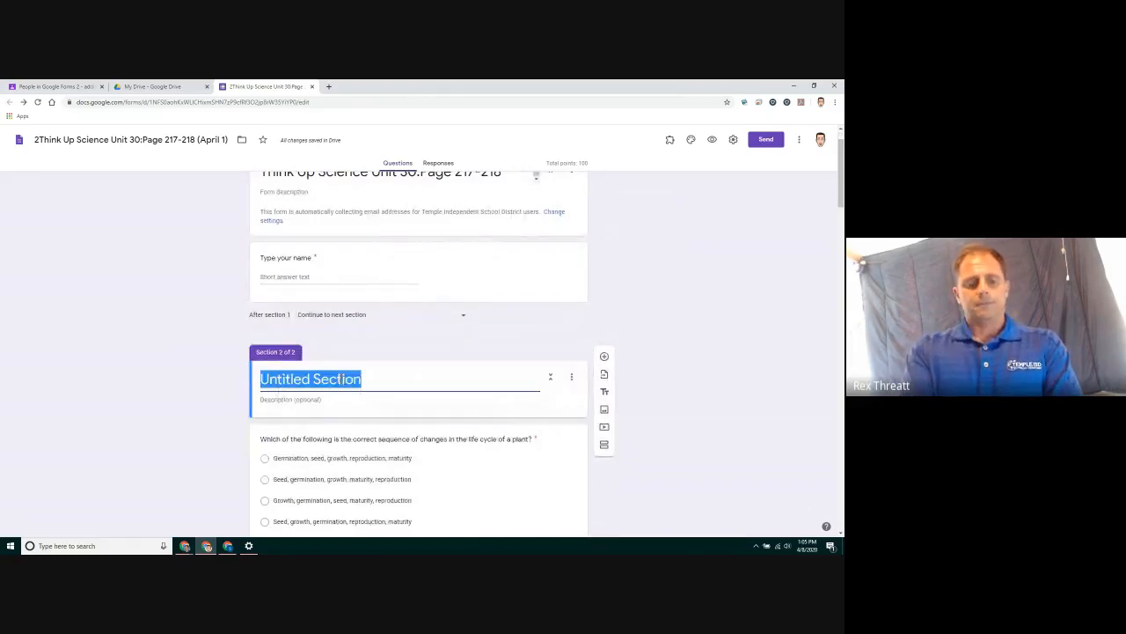
pyautogui.write('question 1')
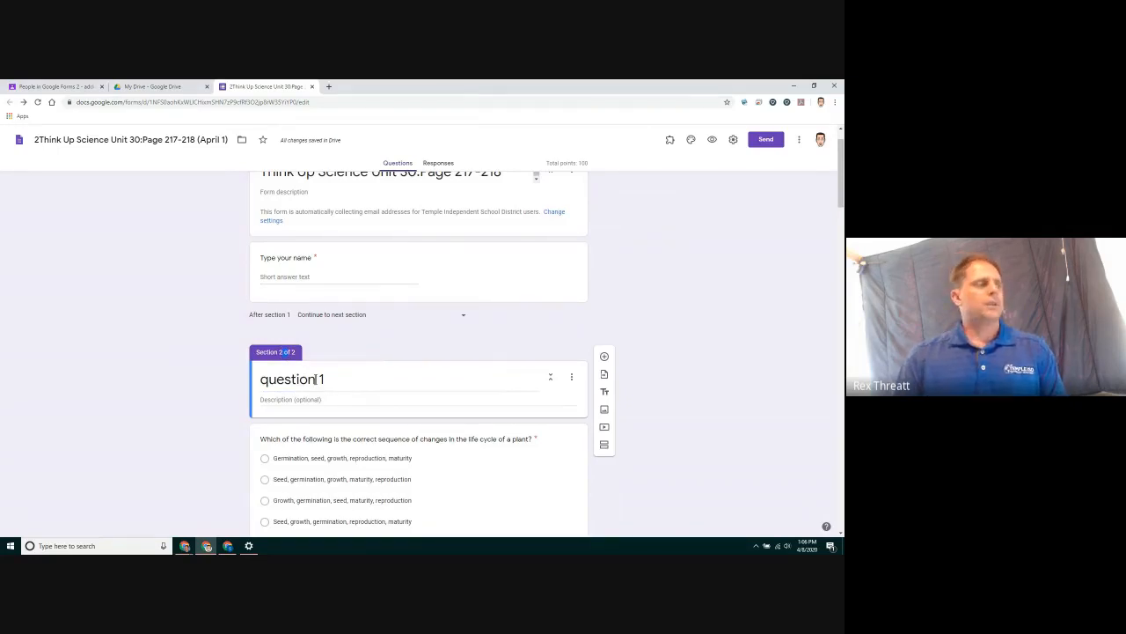
pyautogui.scroll(1, 315, 378)
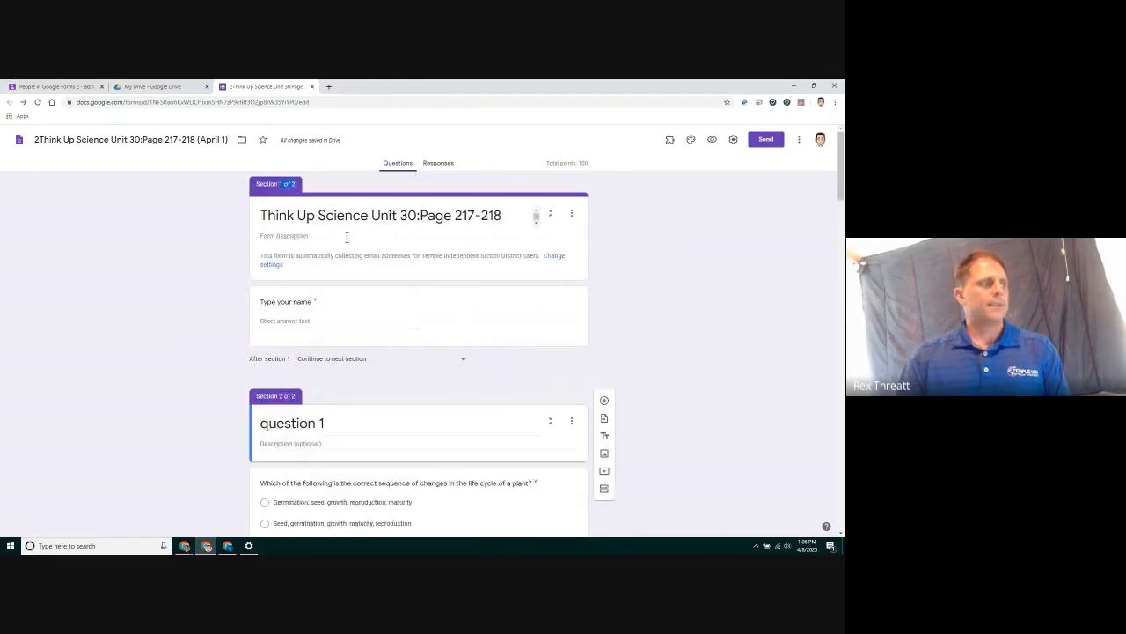
pyautogui.scroll(-2, 296, 318)
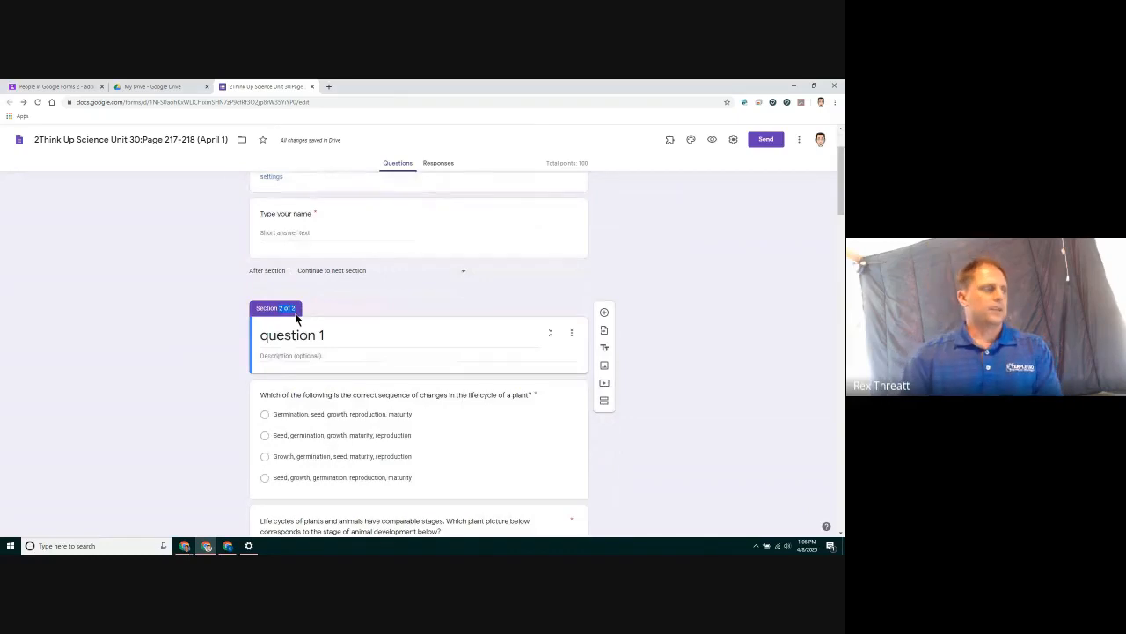
pyautogui.tripleClick(296, 332)
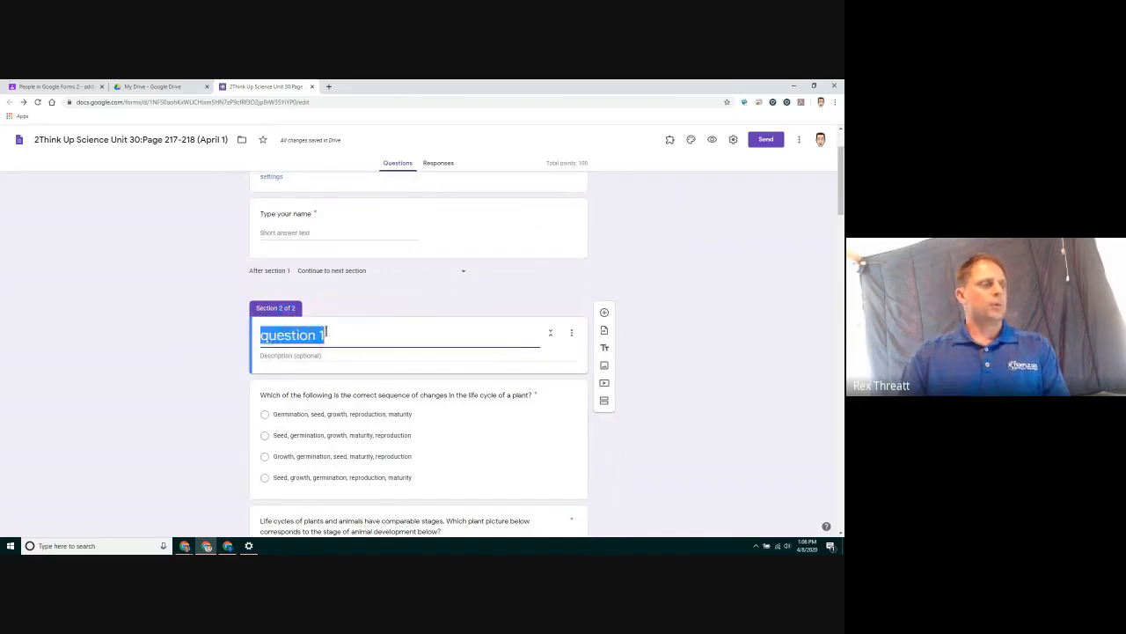
pyautogui.click(684, 326)
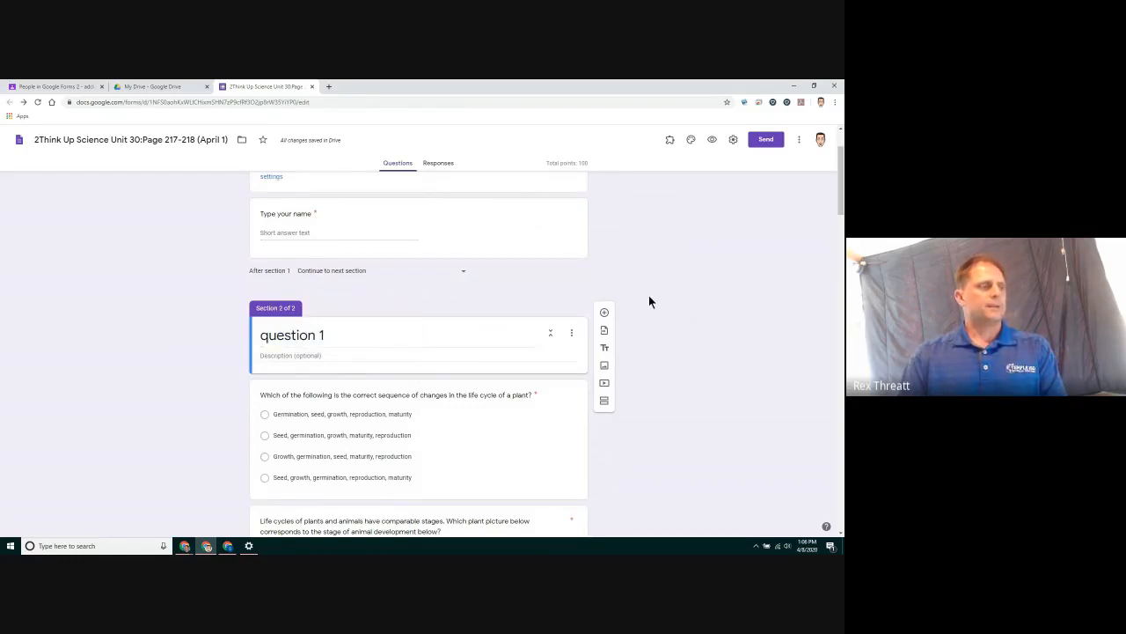
# Step: Add a section directly after the beetle question about comparable plant and animal life cycle stages
pyautogui.scroll(-1, 650, 302)
pyautogui.scroll(-2, 650, 302)
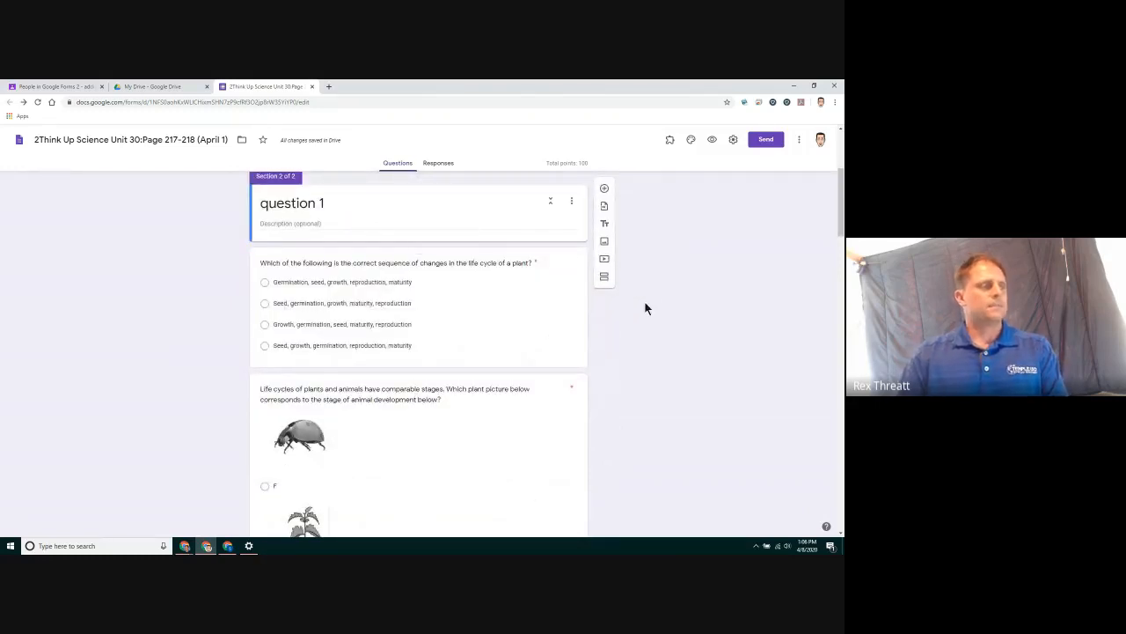
pyautogui.scroll(-1, 645, 308)
pyautogui.scroll(-2, 497, 308)
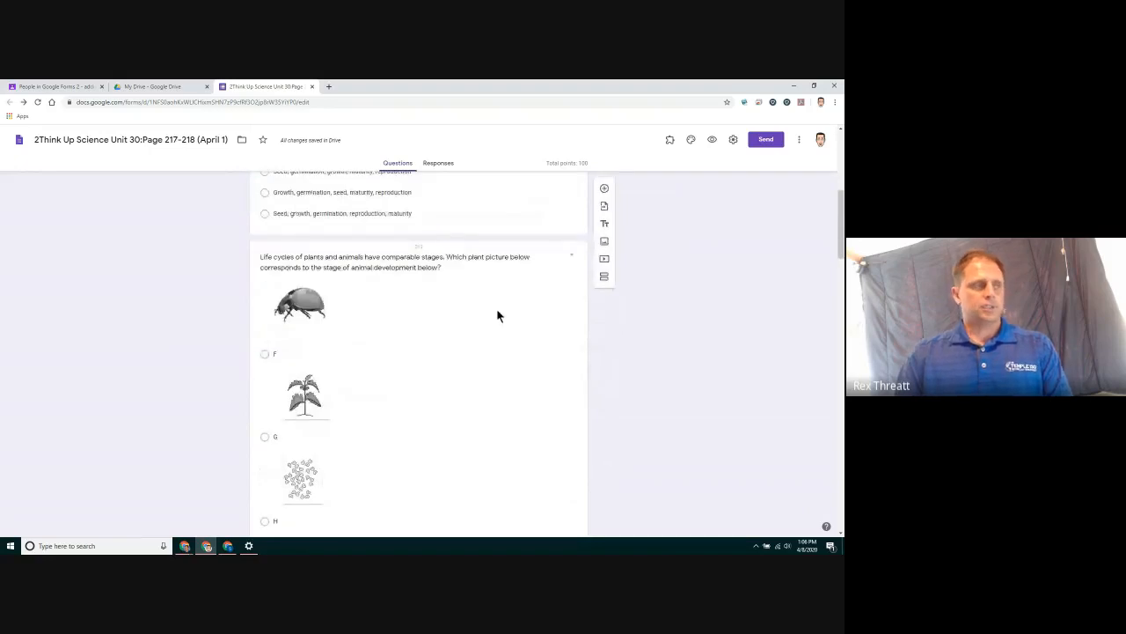
pyautogui.click(496, 308)
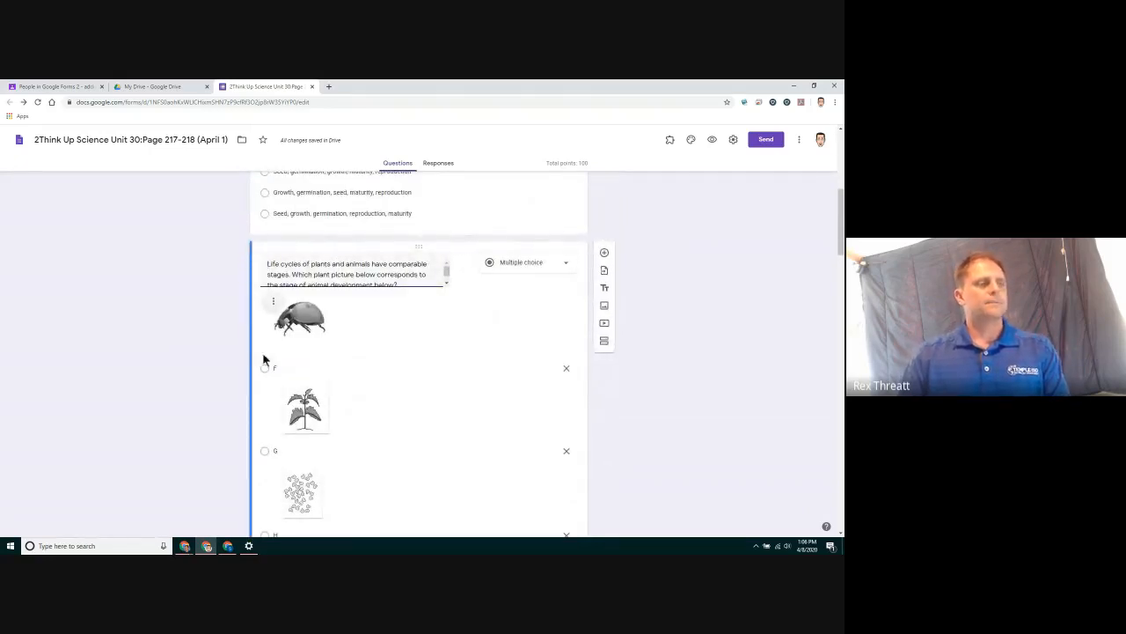
pyautogui.click(604, 344)
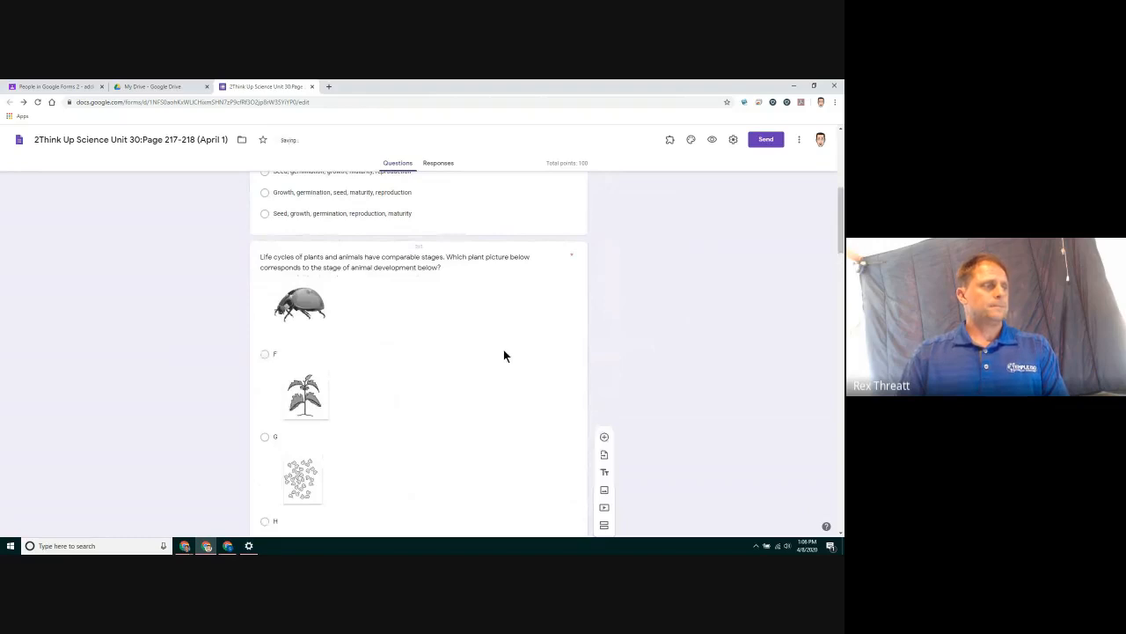
# Step: Add a section directly after the plant life cycle sequence question, ahead of the beetle question
pyautogui.scroll(1, 503, 350)
pyautogui.scroll(2, 503, 350)
pyautogui.scroll(-6, 504, 350)
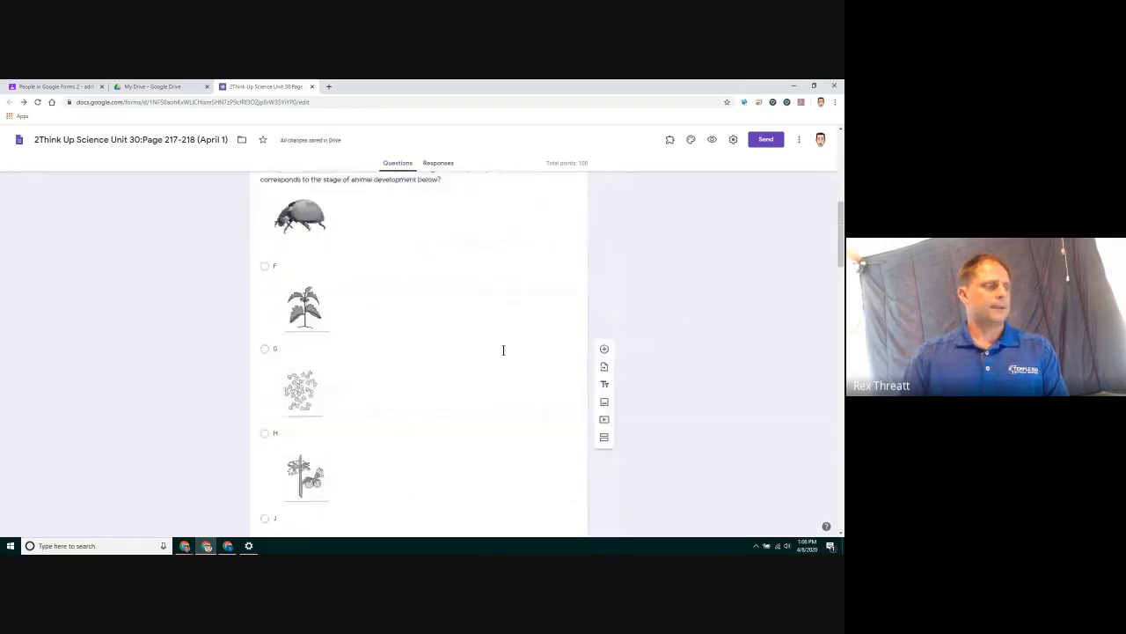
pyautogui.scroll(-1, 504, 356)
pyautogui.scroll(8, 503, 355)
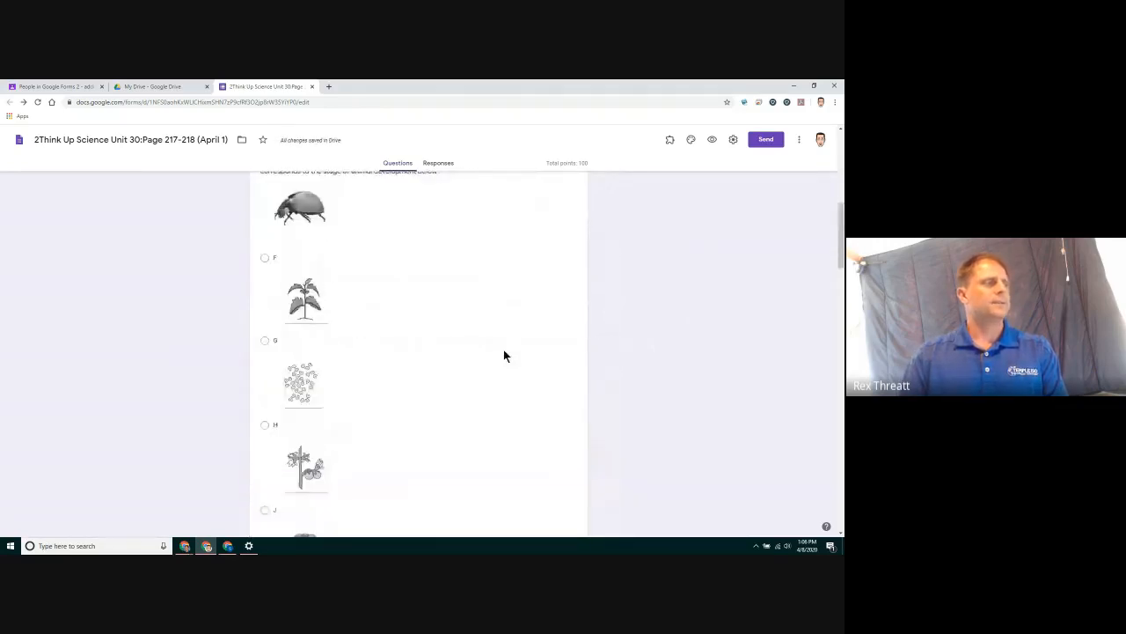
pyautogui.scroll(2, 503, 356)
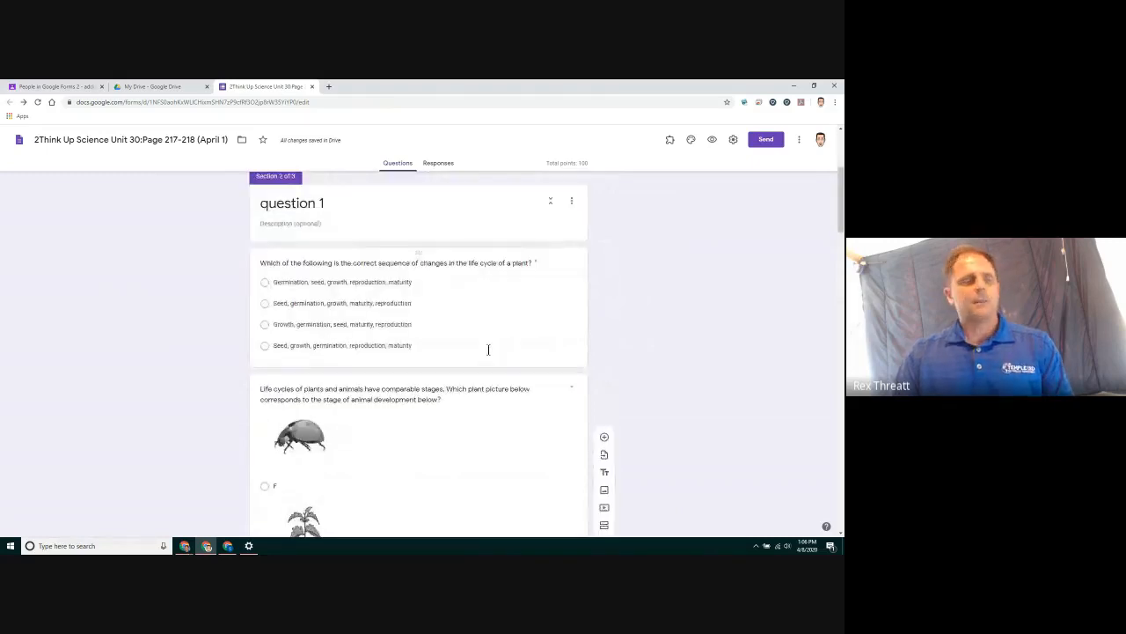
pyautogui.click(459, 339)
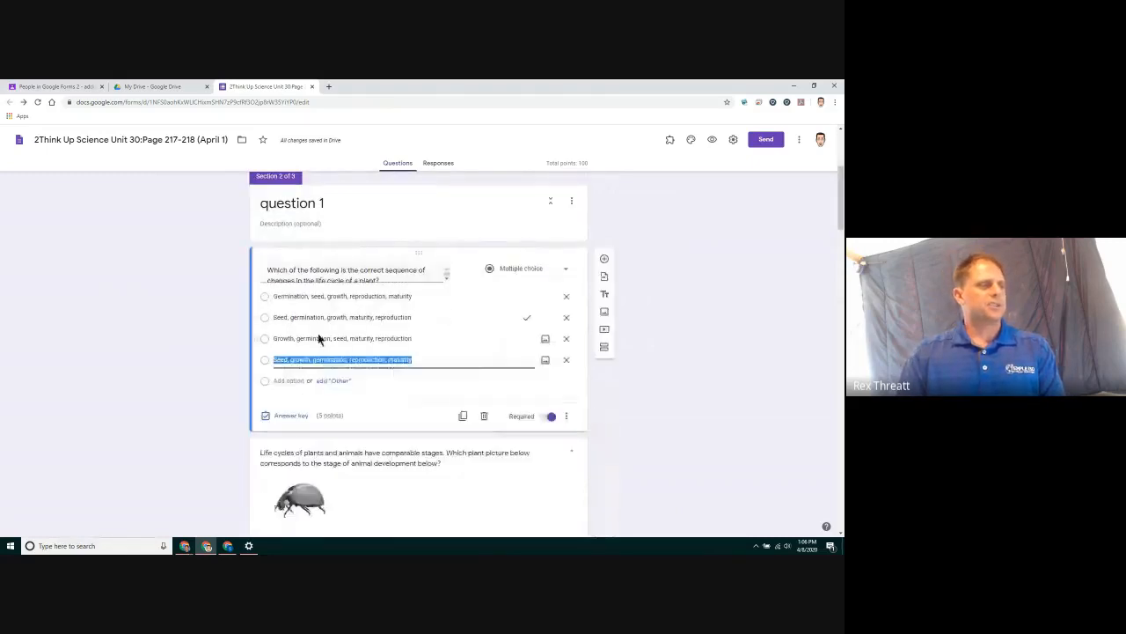
pyautogui.click(605, 349)
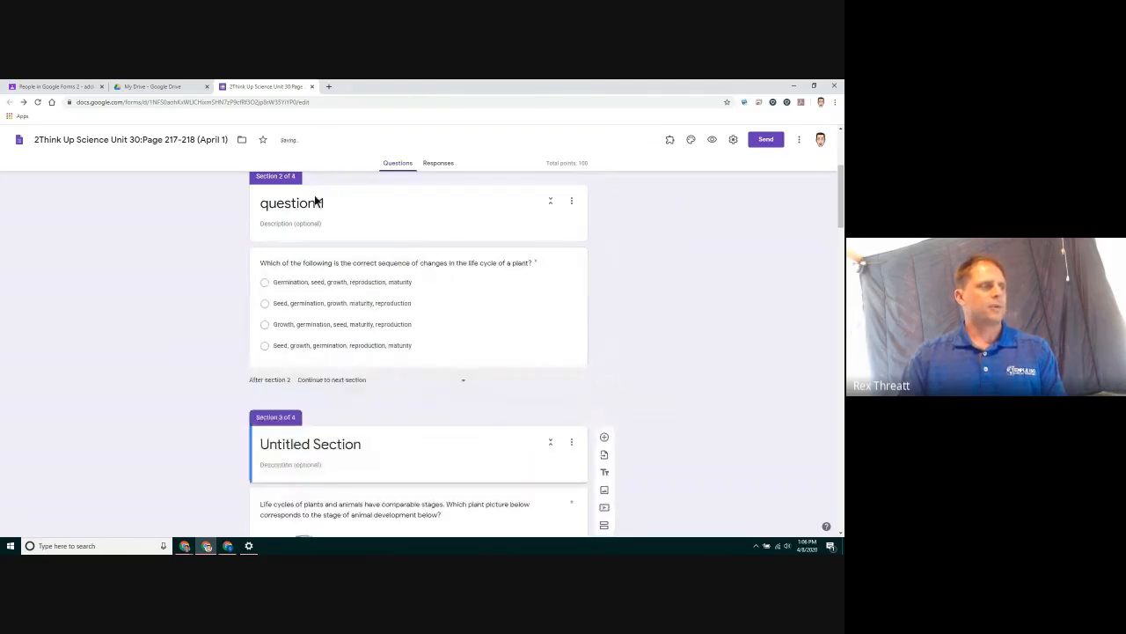
# Step: Title the third section, which holds the beetle question, "question 2"
pyautogui.scroll(-1, 432, 303)
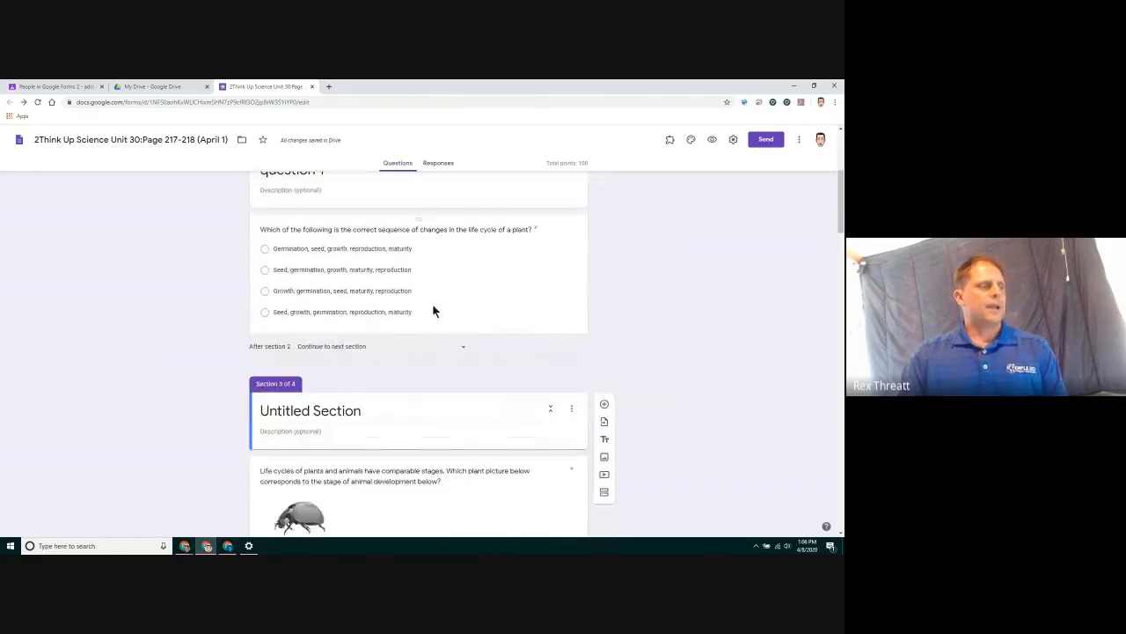
pyautogui.click(362, 400)
pyautogui.write('question 2')
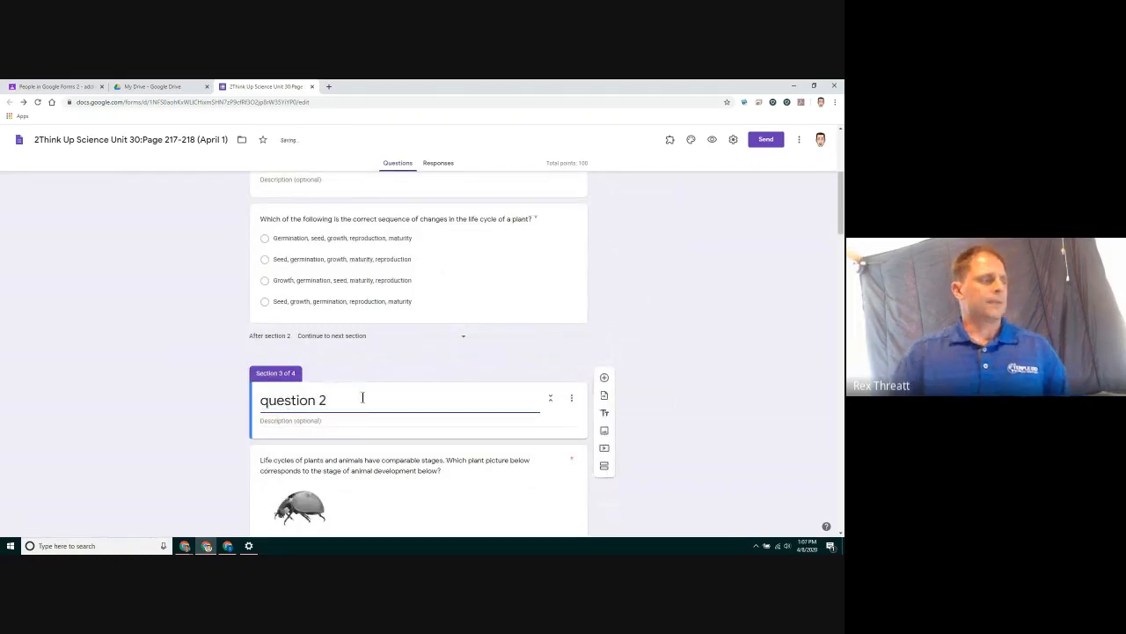
pyautogui.click(282, 373)
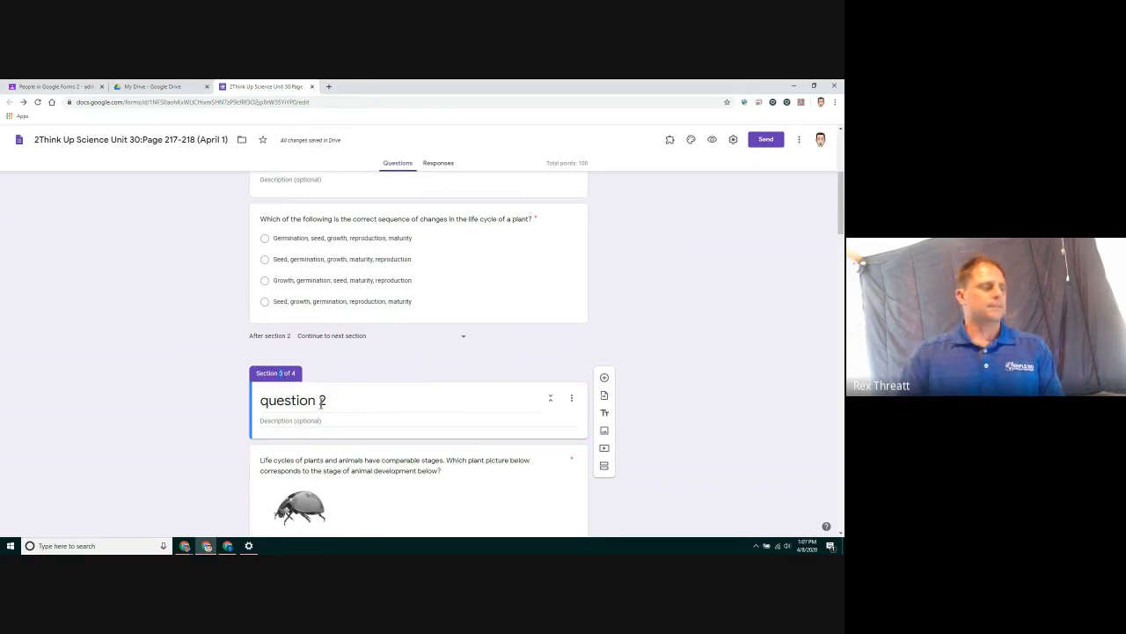
# Step: Title the fourth section, which begins with the frog life cycle question, "question 3"
pyautogui.scroll(-10, 389, 383)
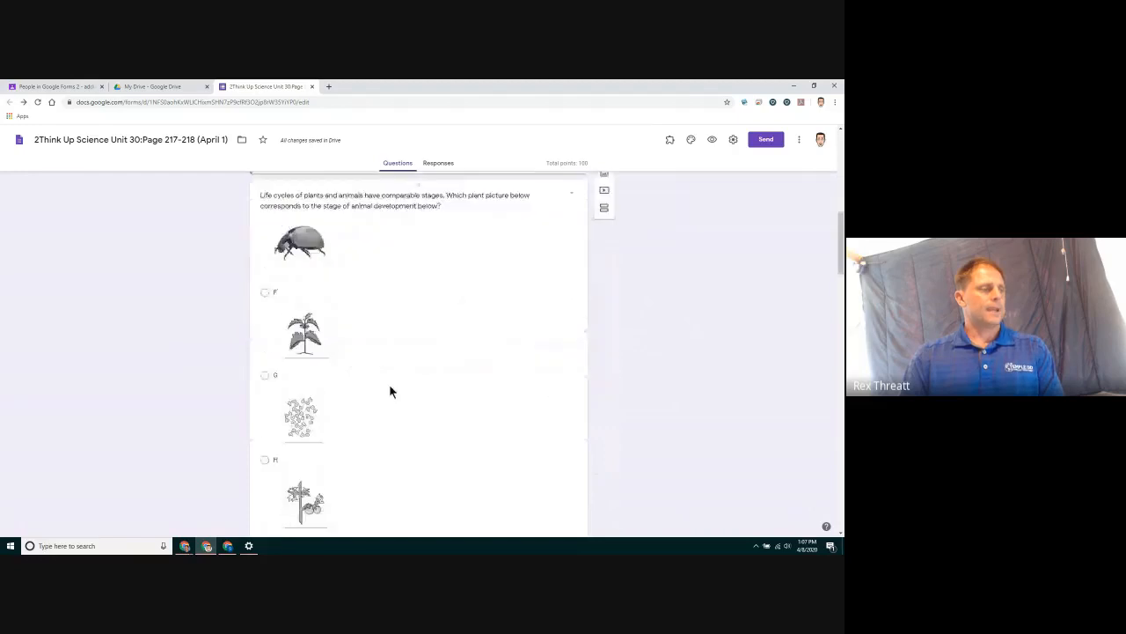
pyautogui.scroll(-3, 389, 383)
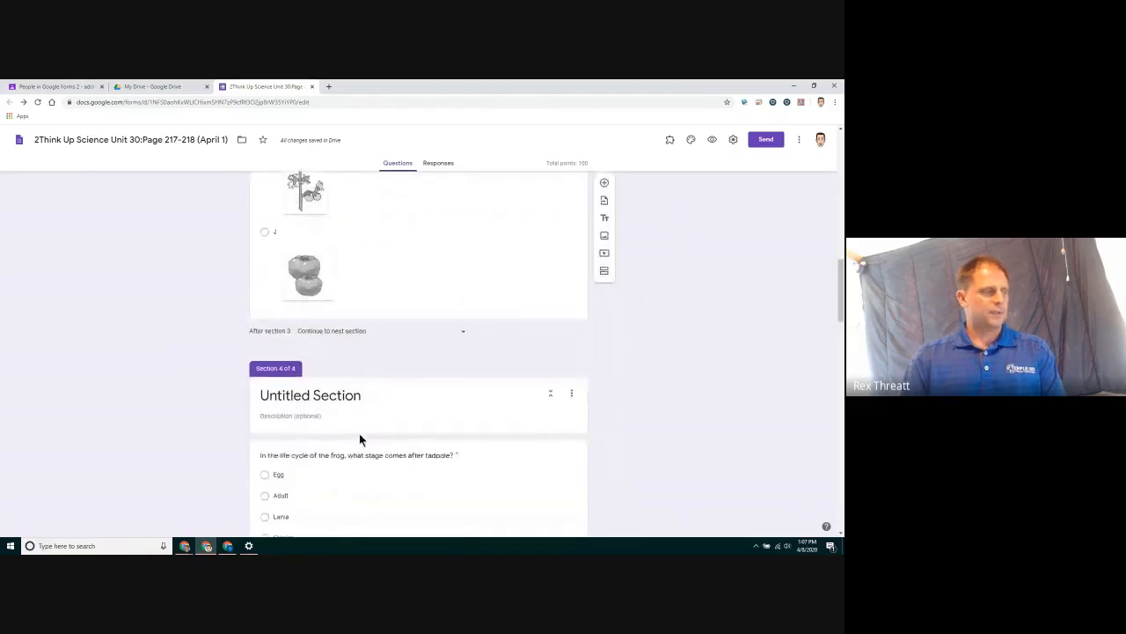
pyautogui.click(340, 360)
pyautogui.write('q')
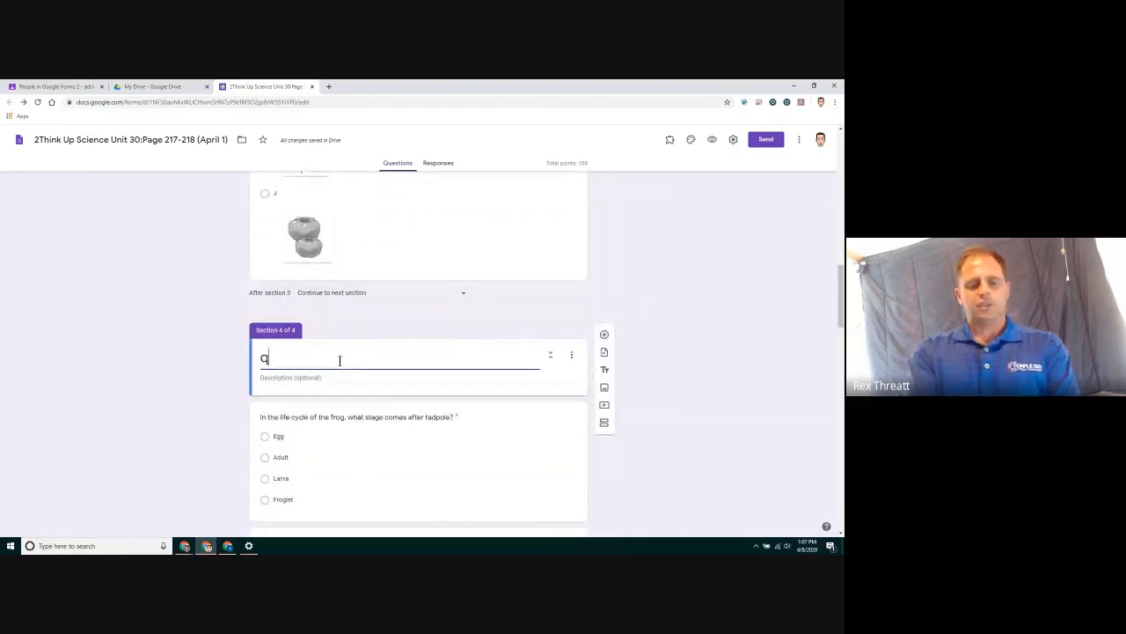
pyautogui.write('uestion 3')
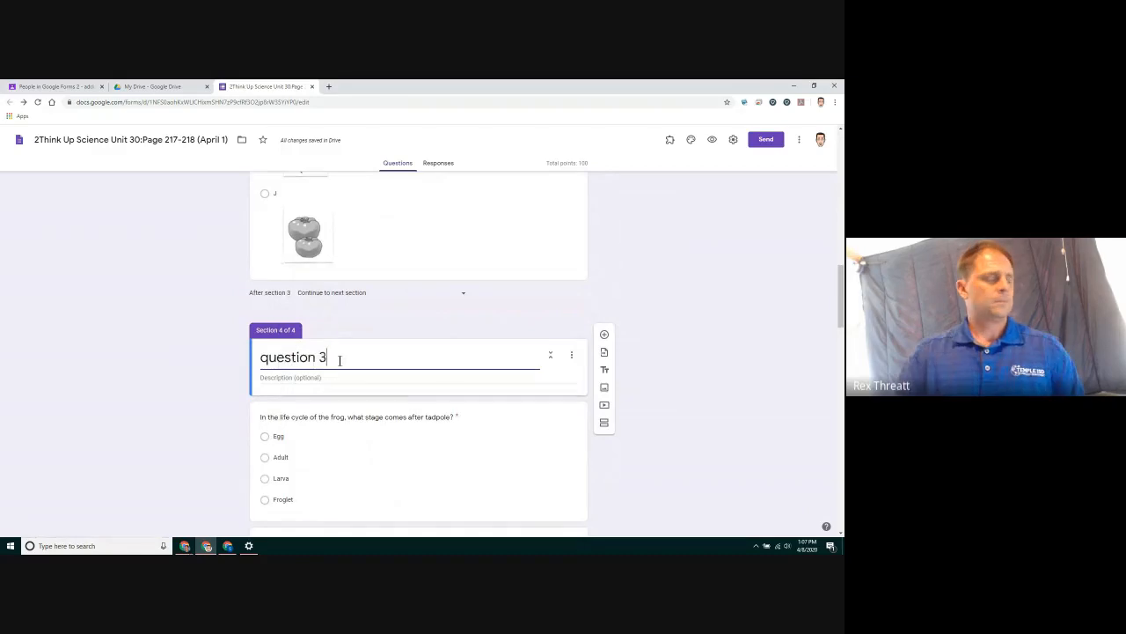
pyautogui.click(667, 313)
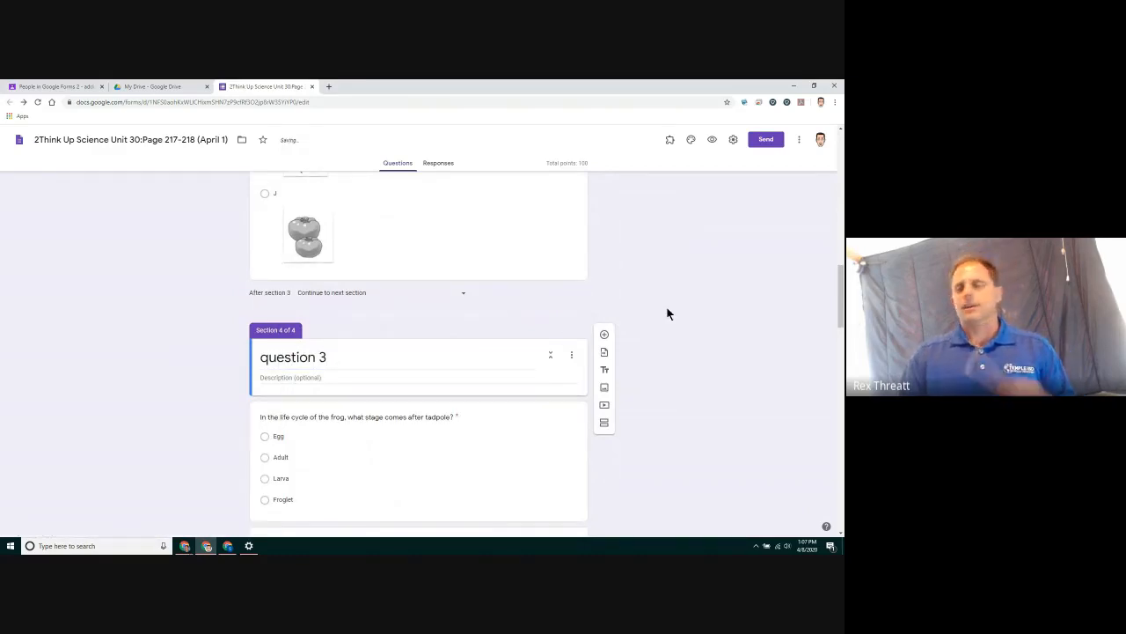
# Step: Add a section directly after the question about the frog stage that follows tadpole
pyautogui.scroll(-1, 666, 308)
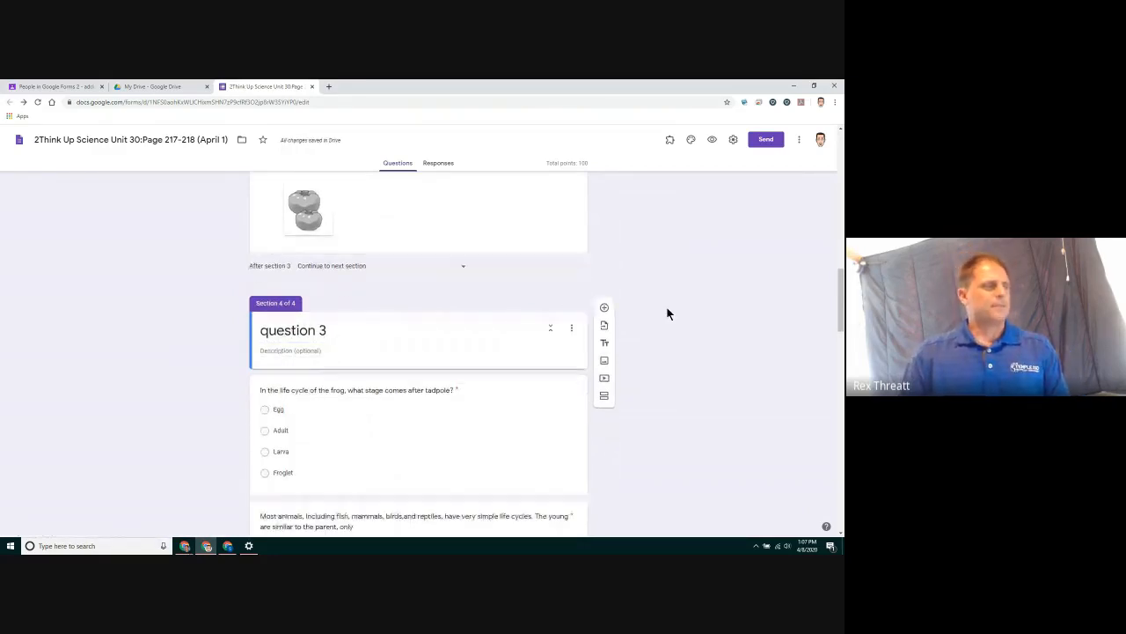
pyautogui.scroll(-2, 432, 321)
pyautogui.click(432, 318)
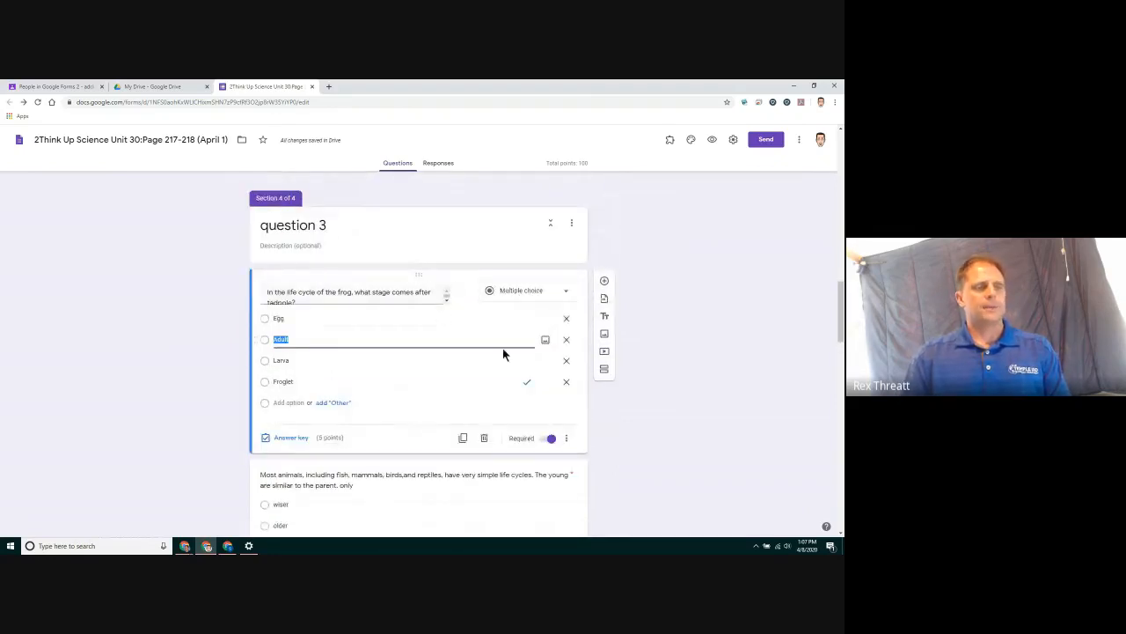
pyautogui.click(604, 370)
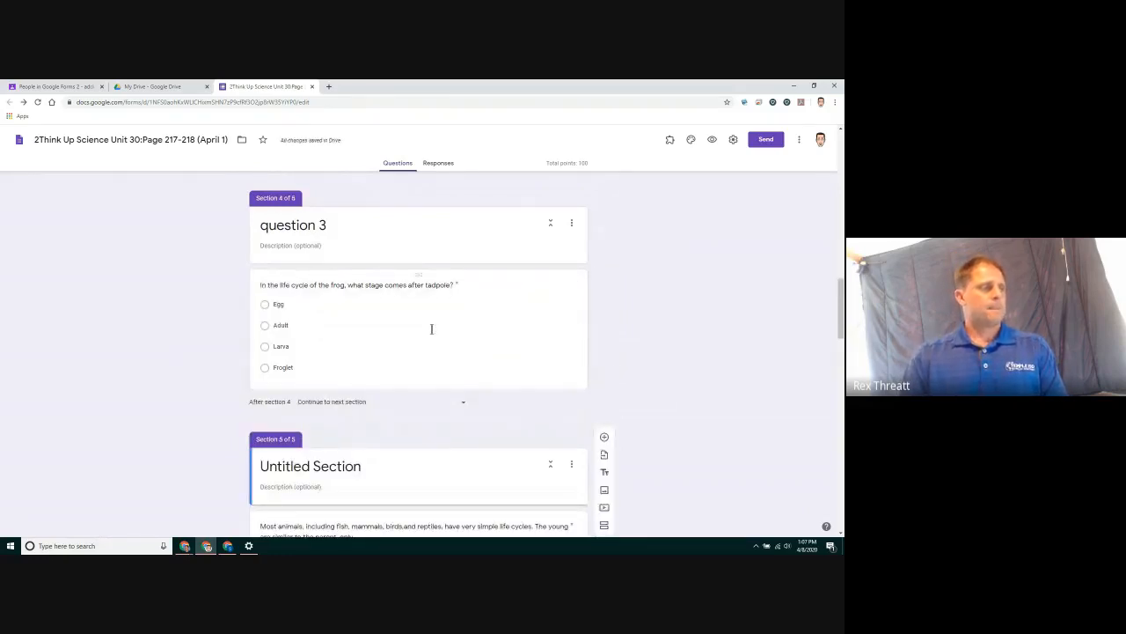
# Step: Title the fifth section "question 4", correcting the spelling of "question" in the title
pyautogui.scroll(-1, 359, 418)
pyautogui.click(359, 420)
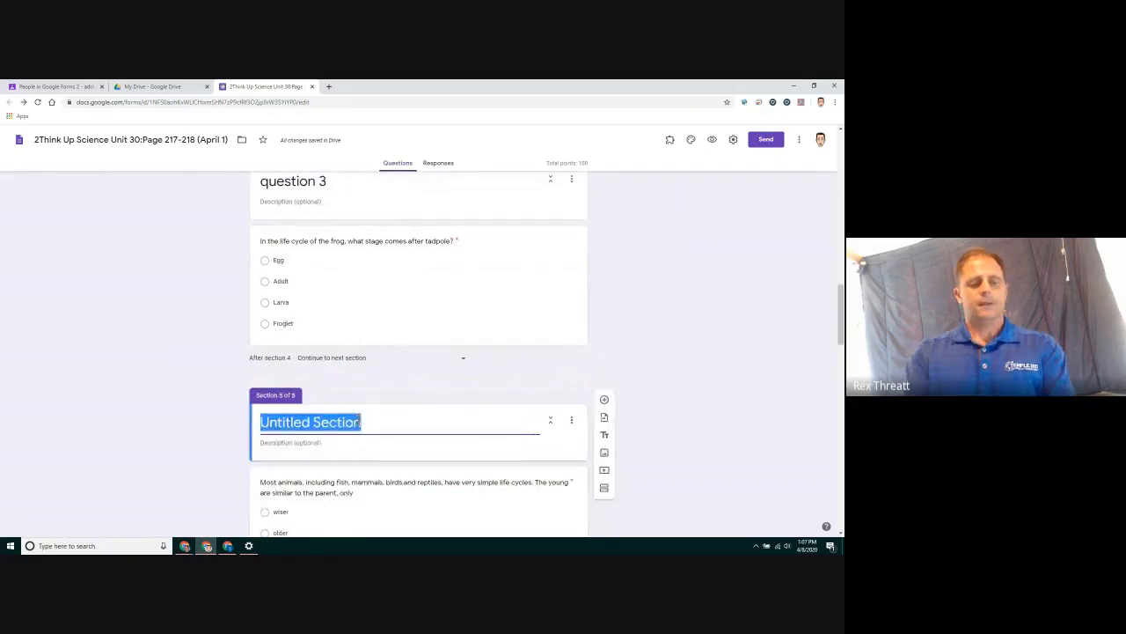
pyautogui.write('quesion 4')
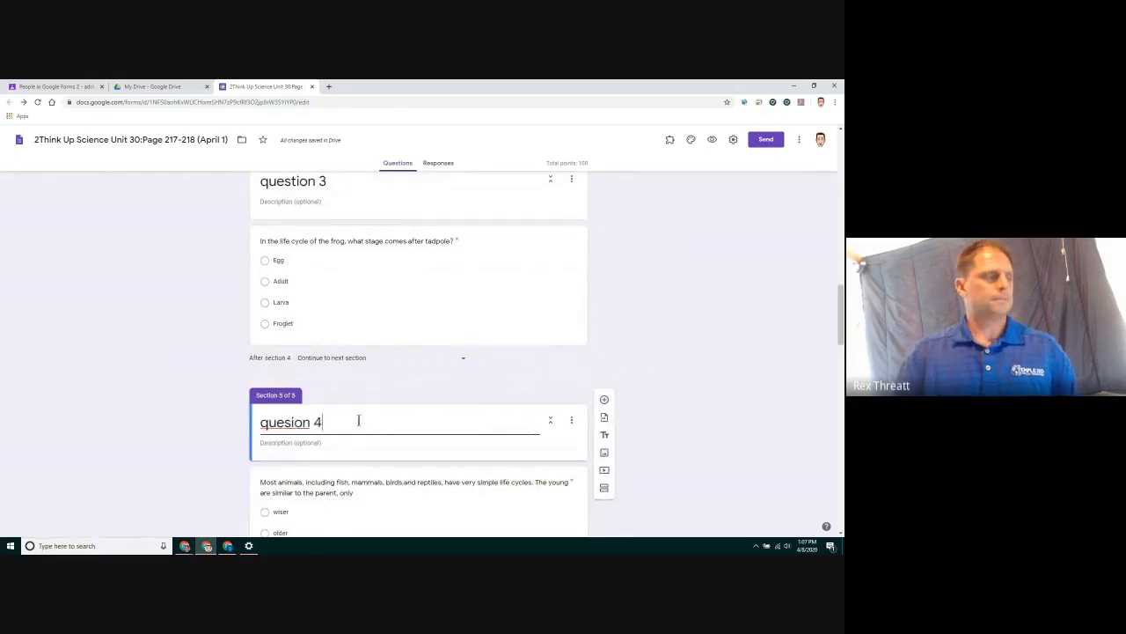
pyautogui.rightClick(296, 429)
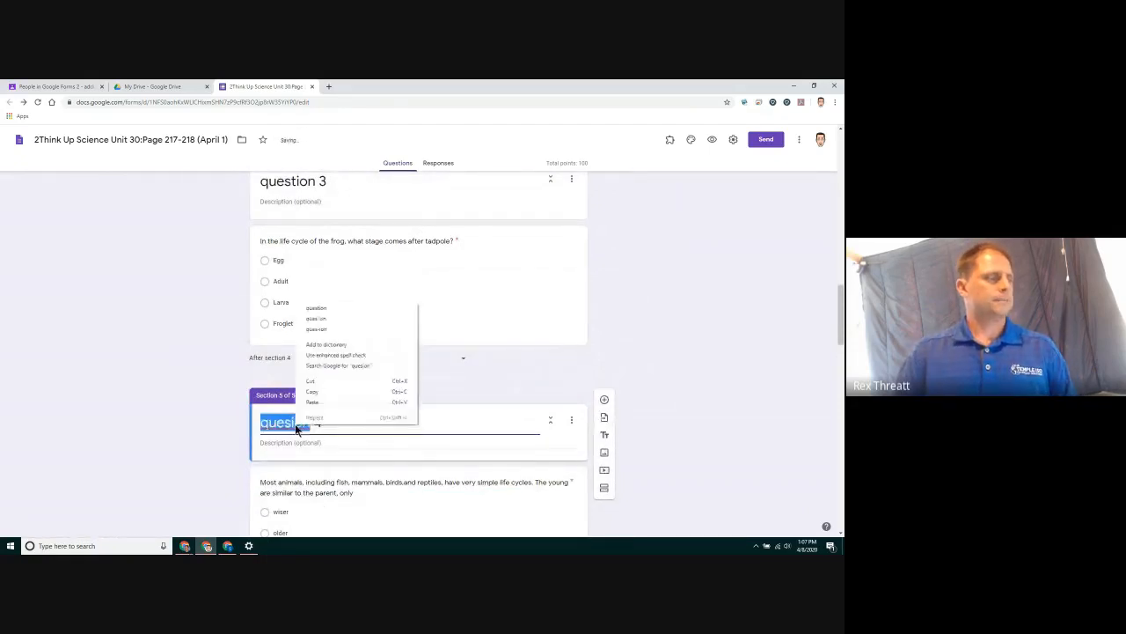
pyautogui.click(317, 308)
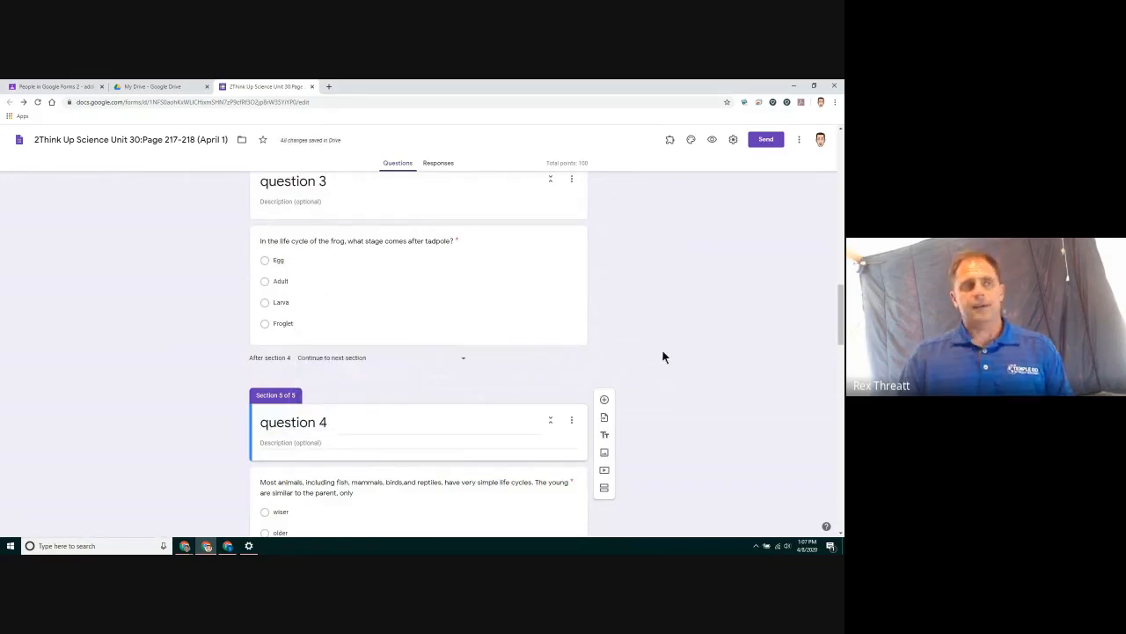
# Step: Preview the quiz as a student, enter "demo name" as the name, and continue to the question 1 page
pyautogui.click(712, 141)
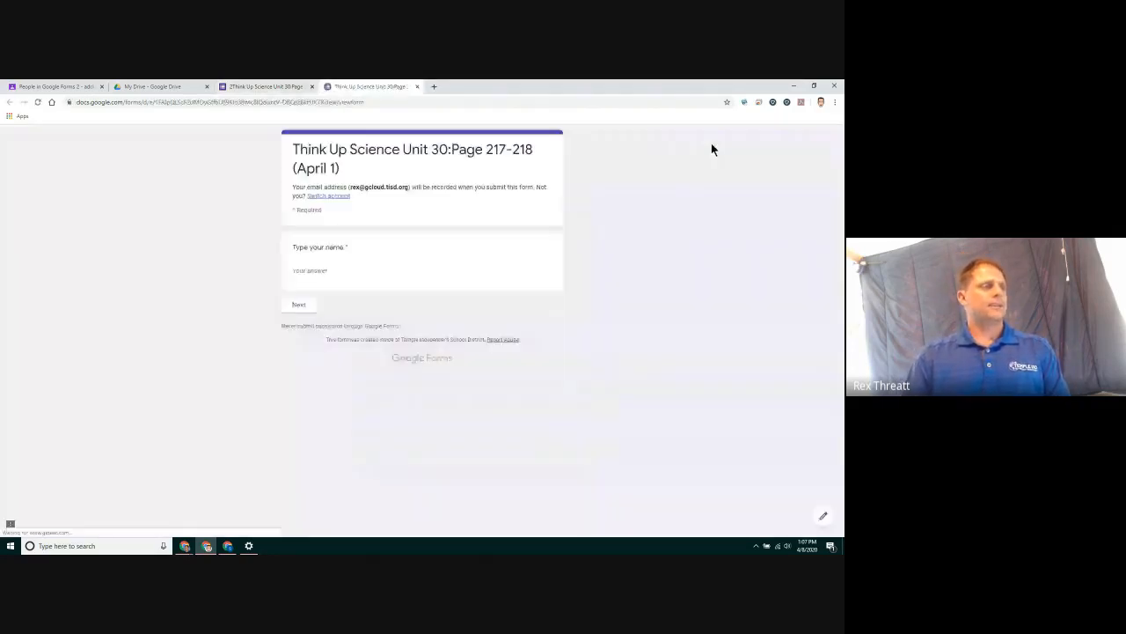
pyautogui.click(349, 270)
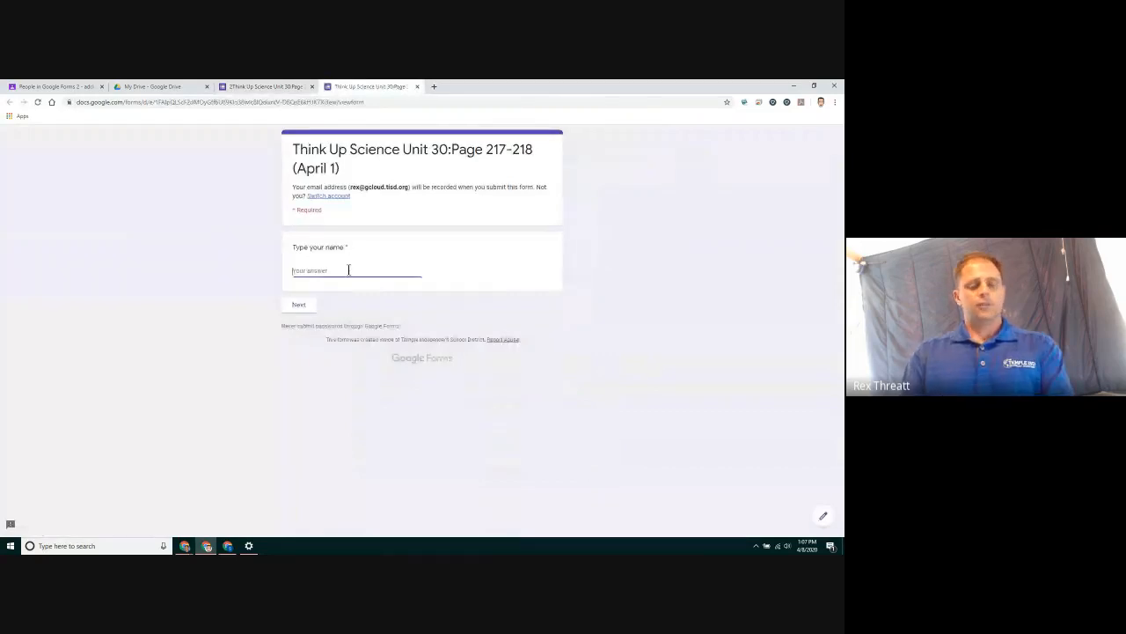
pyautogui.write('Re')
pyautogui.write('mo name')
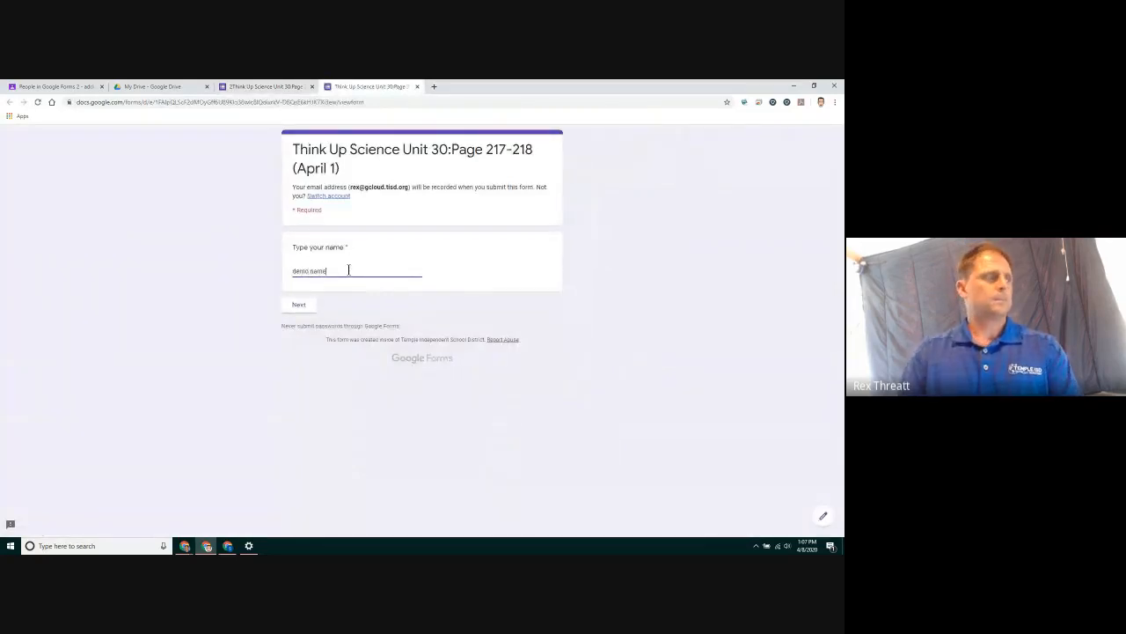
pyautogui.click(300, 305)
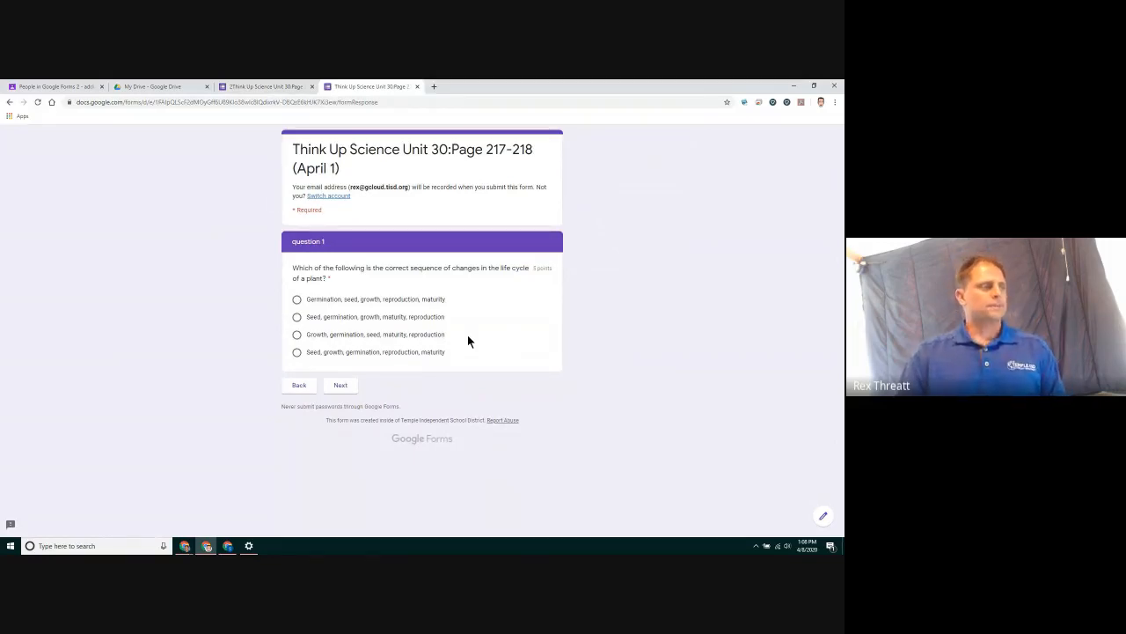
# Step: Try to continue without answering question 1, then answer "Germination, seed, growth, reproduction, maturity" and proceed to question 2
pyautogui.moveTo(312, 280); pyautogui.dragTo(336, 279)
pyautogui.click(327, 279)
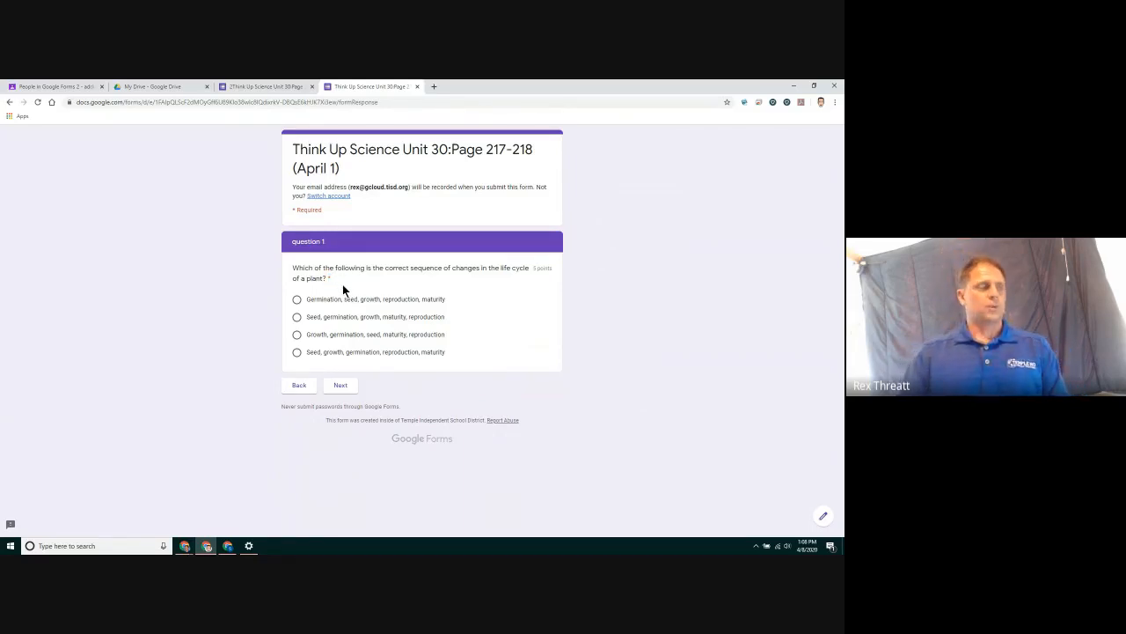
pyautogui.click(340, 385)
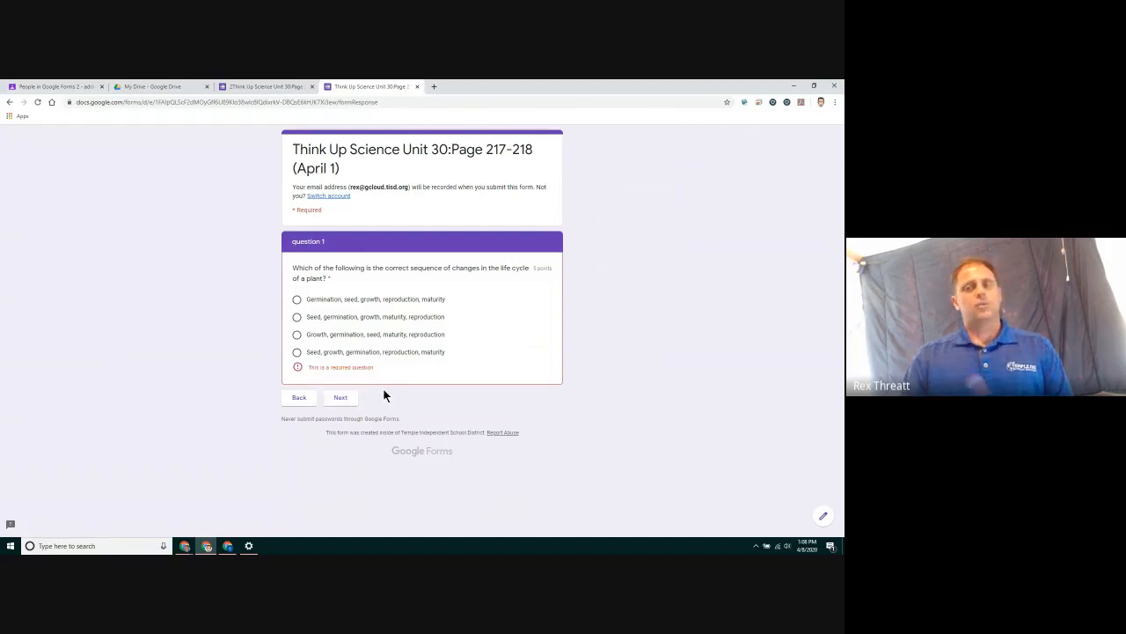
pyautogui.click(352, 302)
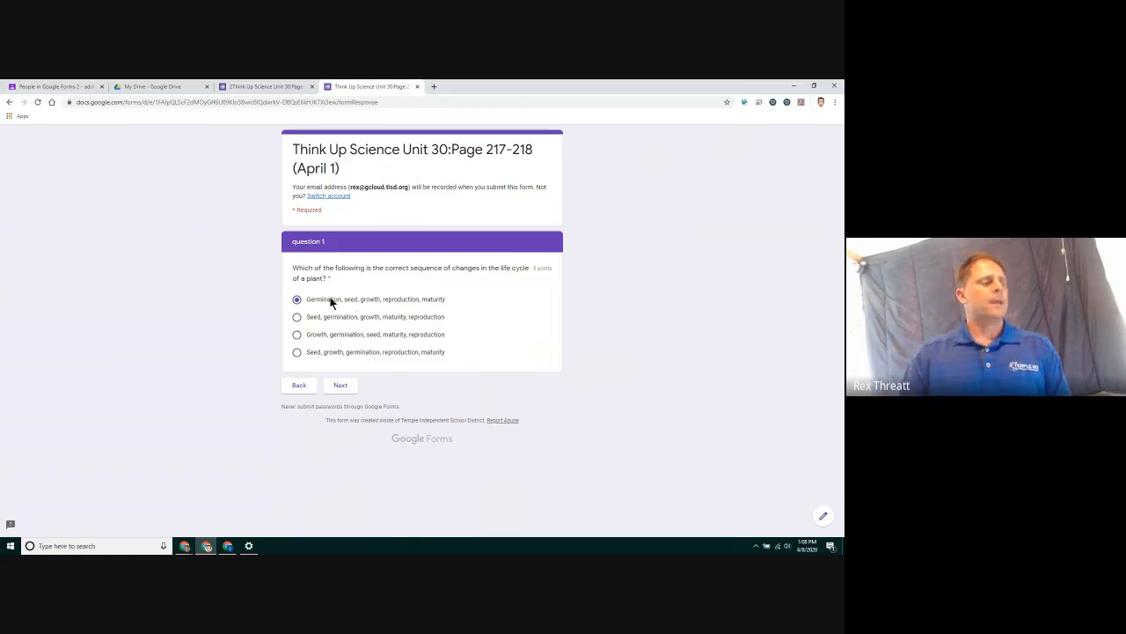
pyautogui.click(349, 385)
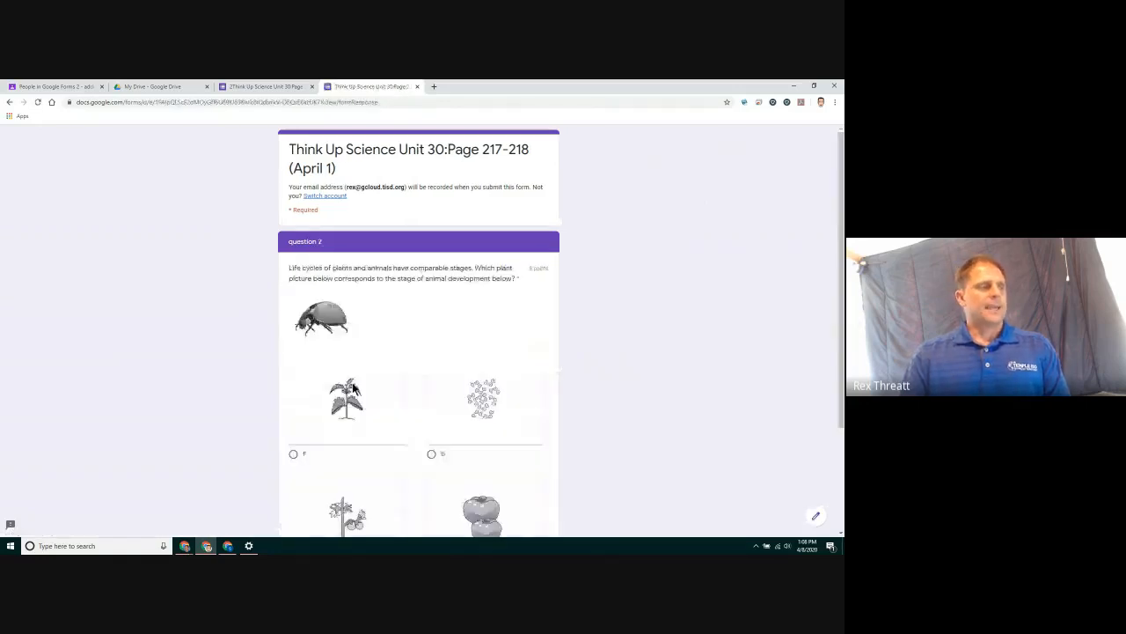
# Step: Check the question 2 page, go back to the question 1 page, and close the preview, discarding the unsaved answers
pyautogui.scroll(-1, 353, 388)
pyautogui.scroll(-2, 352, 388)
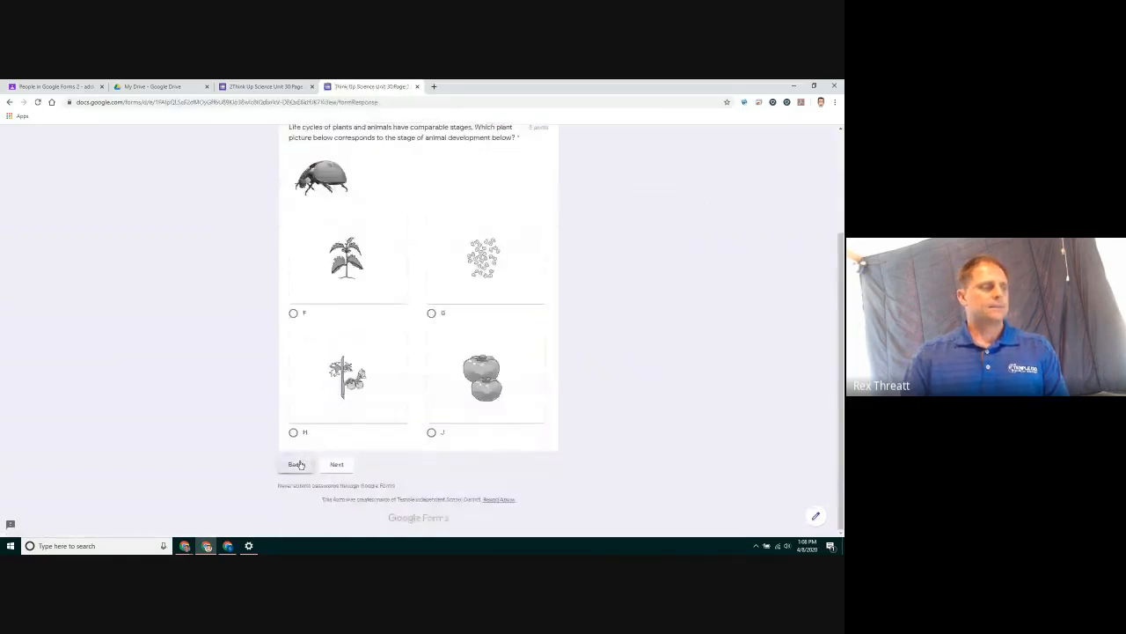
pyautogui.click(294, 463)
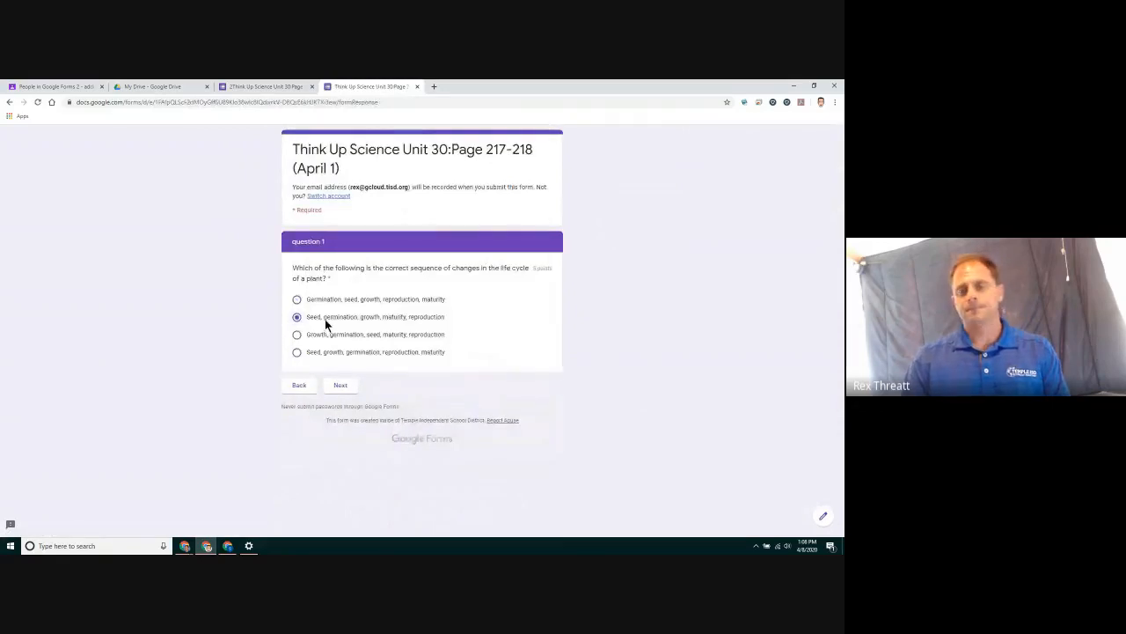
pyautogui.click(417, 87)
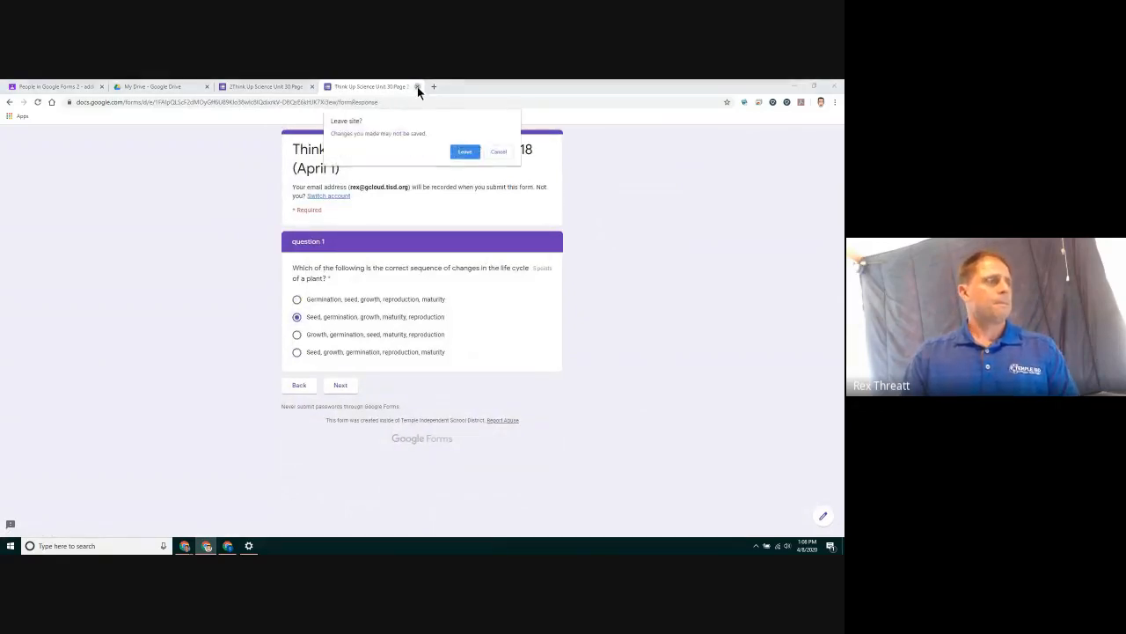
pyautogui.click(464, 157)
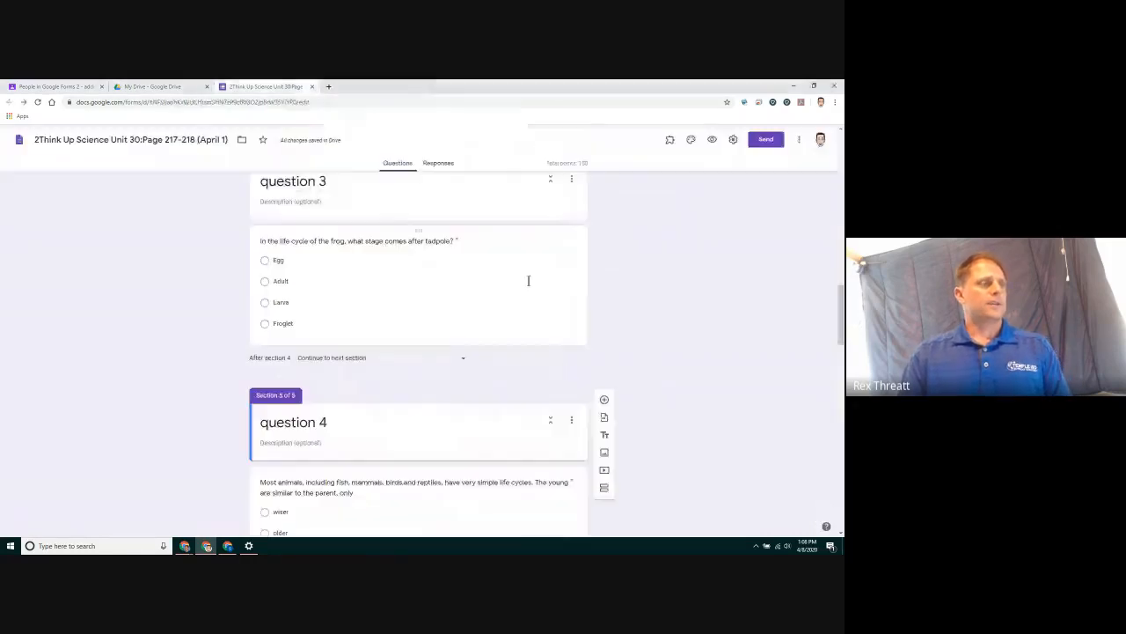
# Step: Add a section directly after the question about most animals having simple life cycles and title it "question 5"
pyautogui.scroll(-1, 520, 295)
pyautogui.scroll(-5, 520, 297)
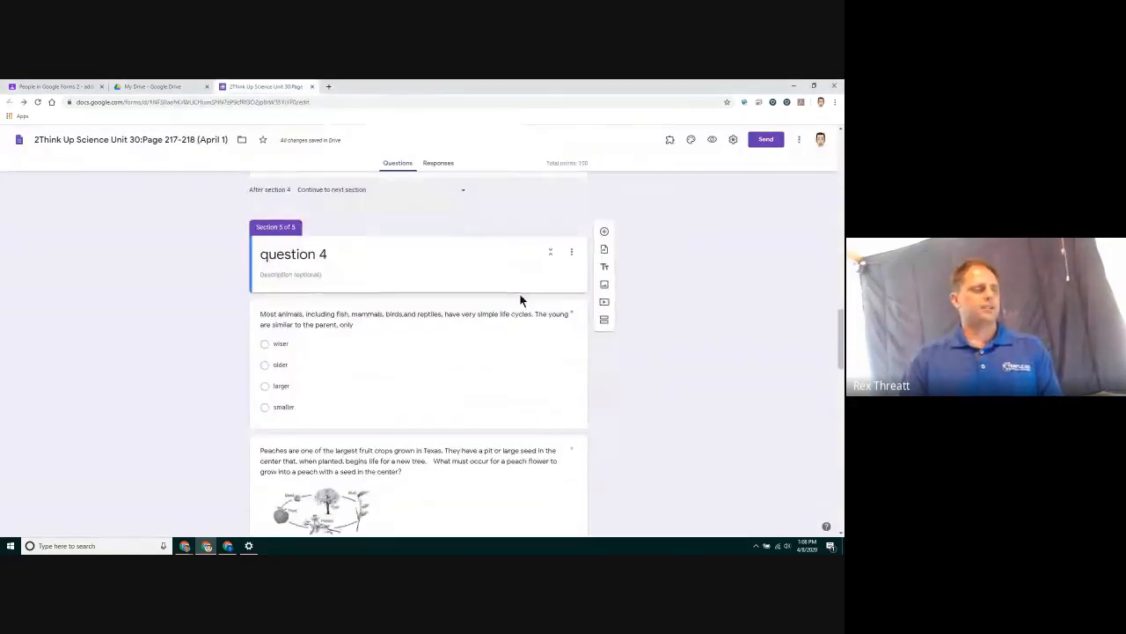
pyautogui.scroll(1, 520, 296)
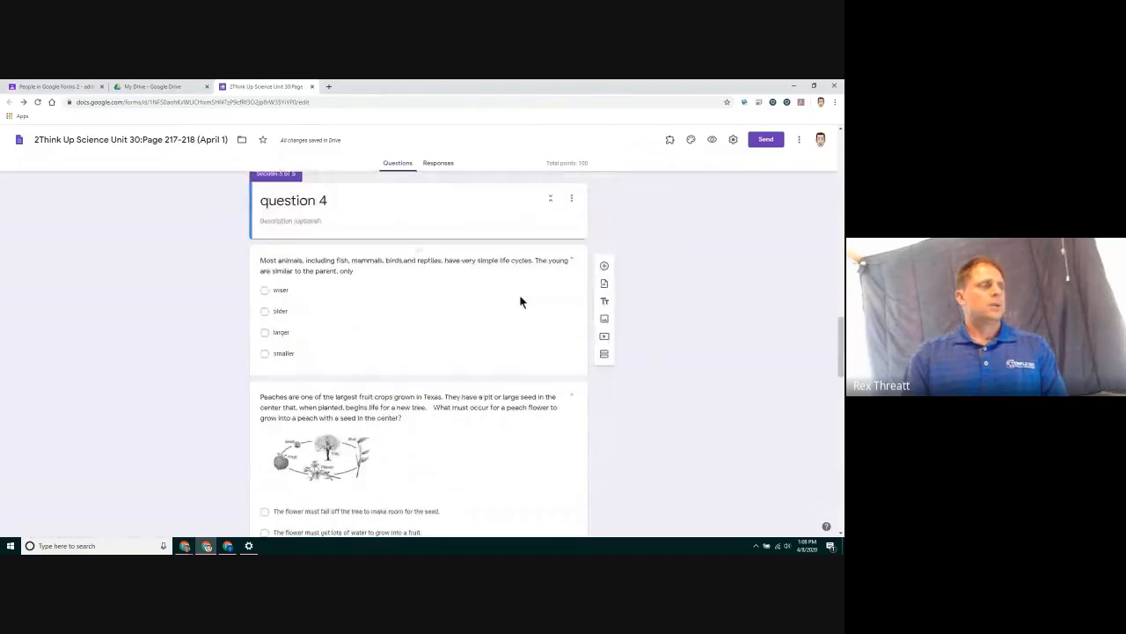
pyautogui.click(367, 194)
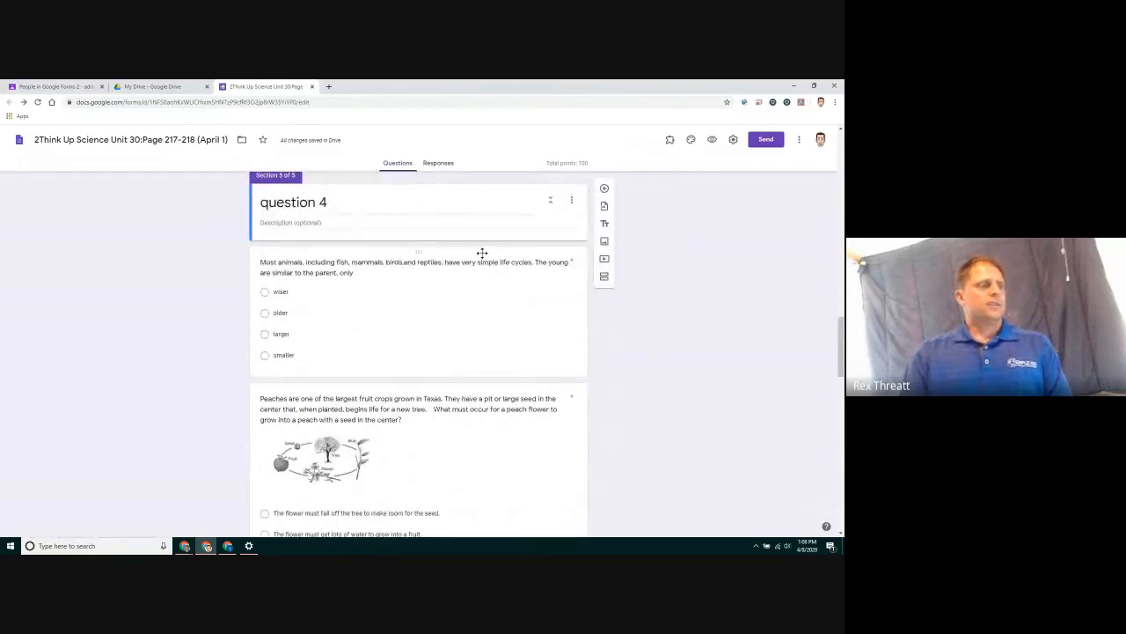
pyautogui.click(450, 284)
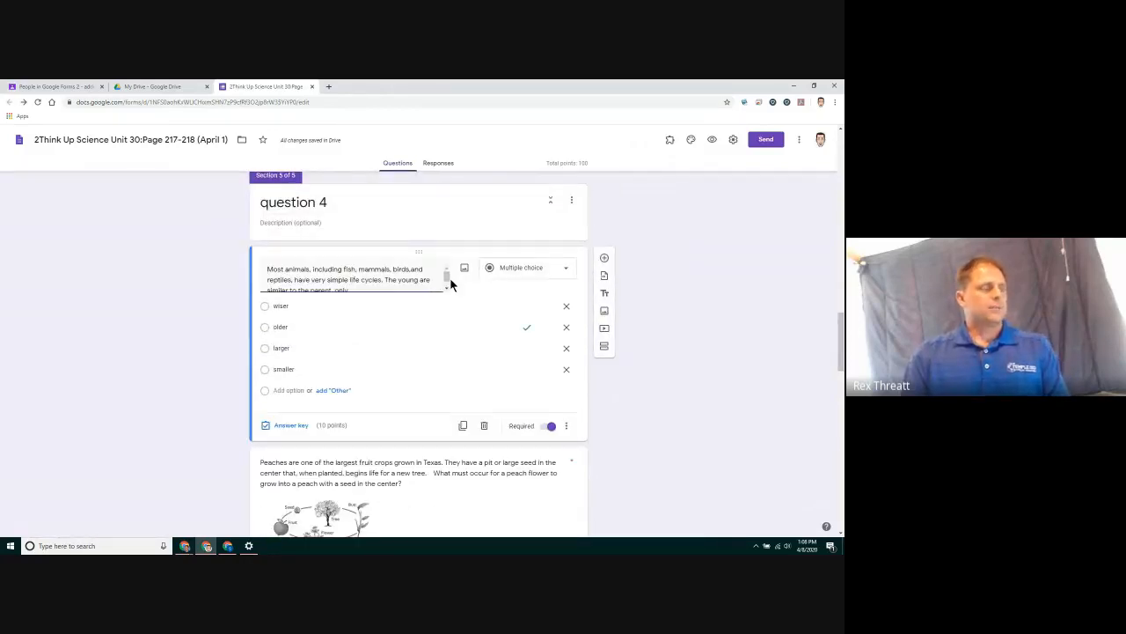
pyautogui.click(606, 347)
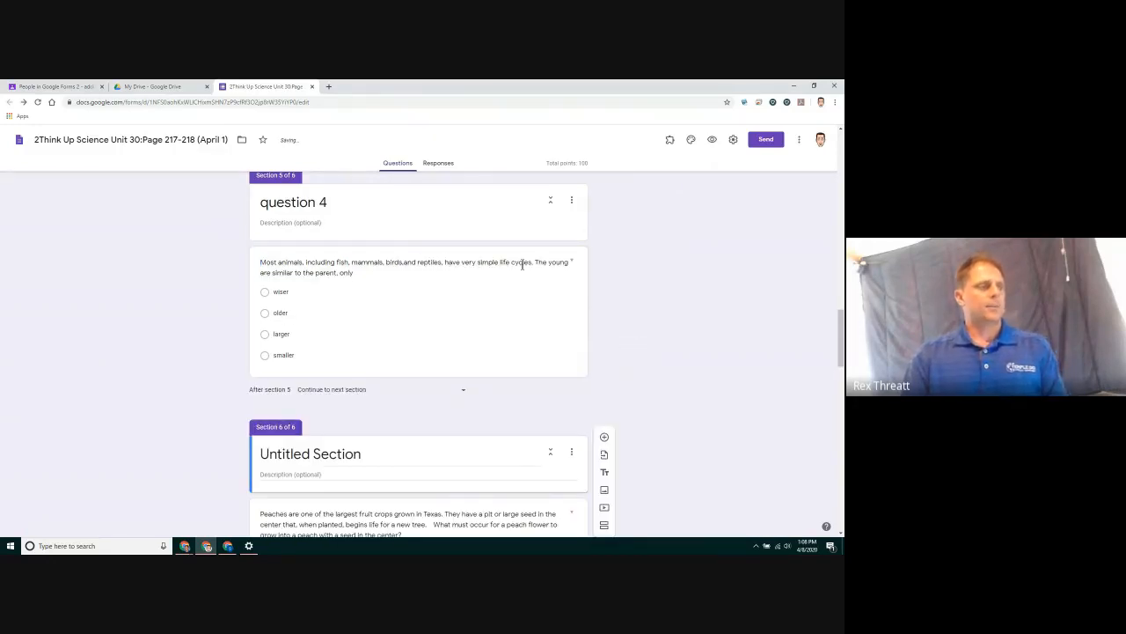
pyautogui.click(395, 452)
pyautogui.write('q')
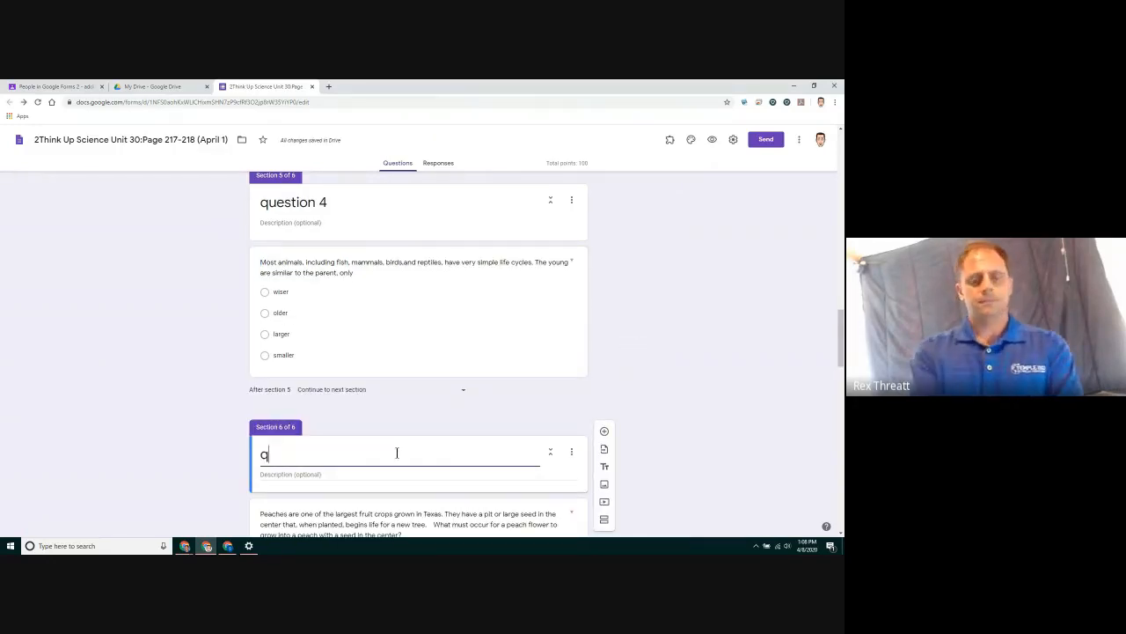
pyautogui.write('uestion 5')
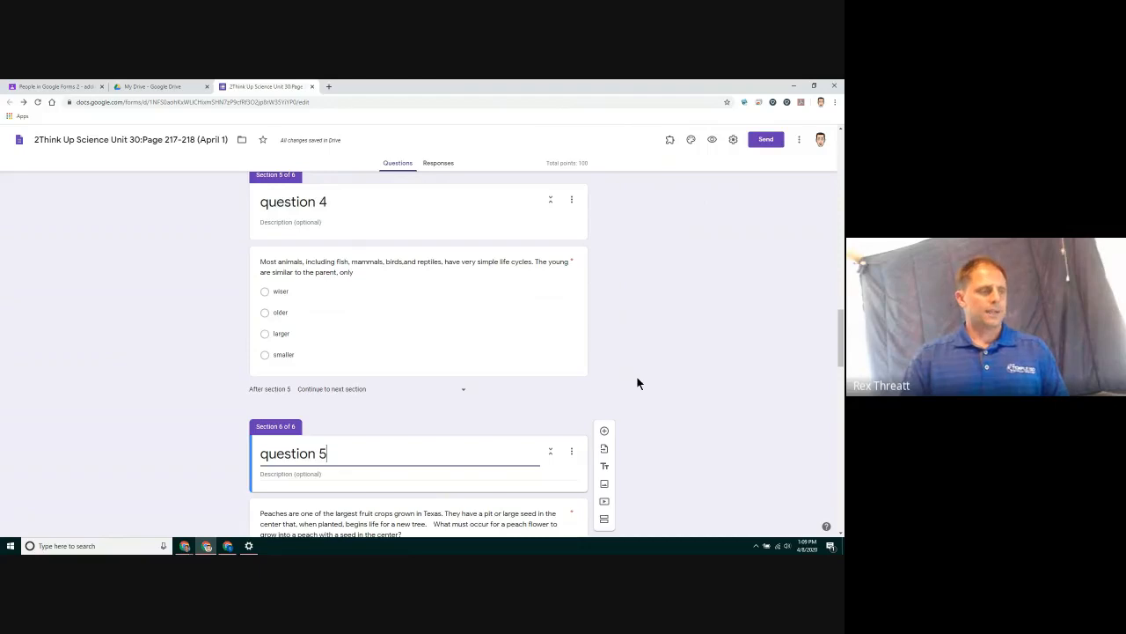
# Step: Add a section directly after the question about the peach flower and title it "question 6"
pyautogui.scroll(-1, 638, 383)
pyautogui.scroll(-4, 638, 383)
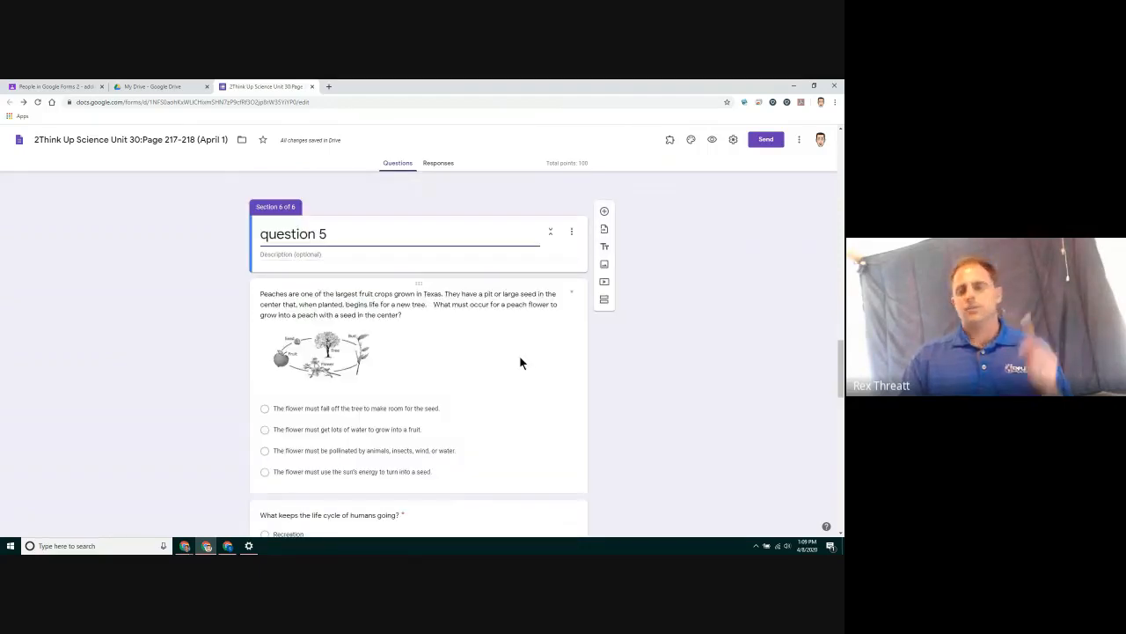
pyautogui.click(520, 359)
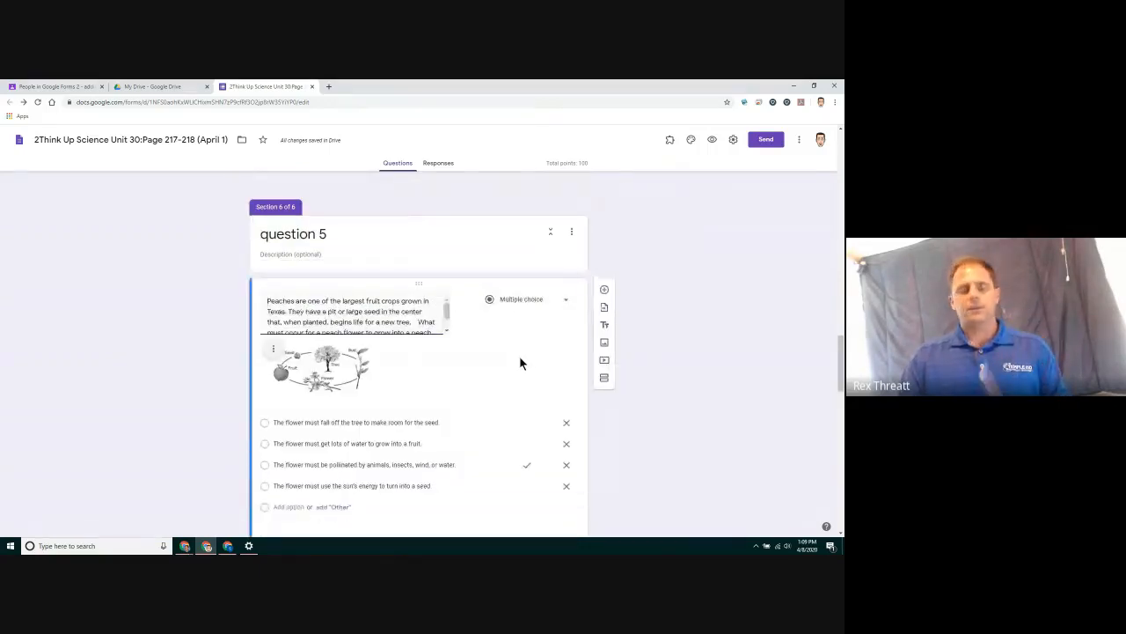
pyautogui.click(605, 379)
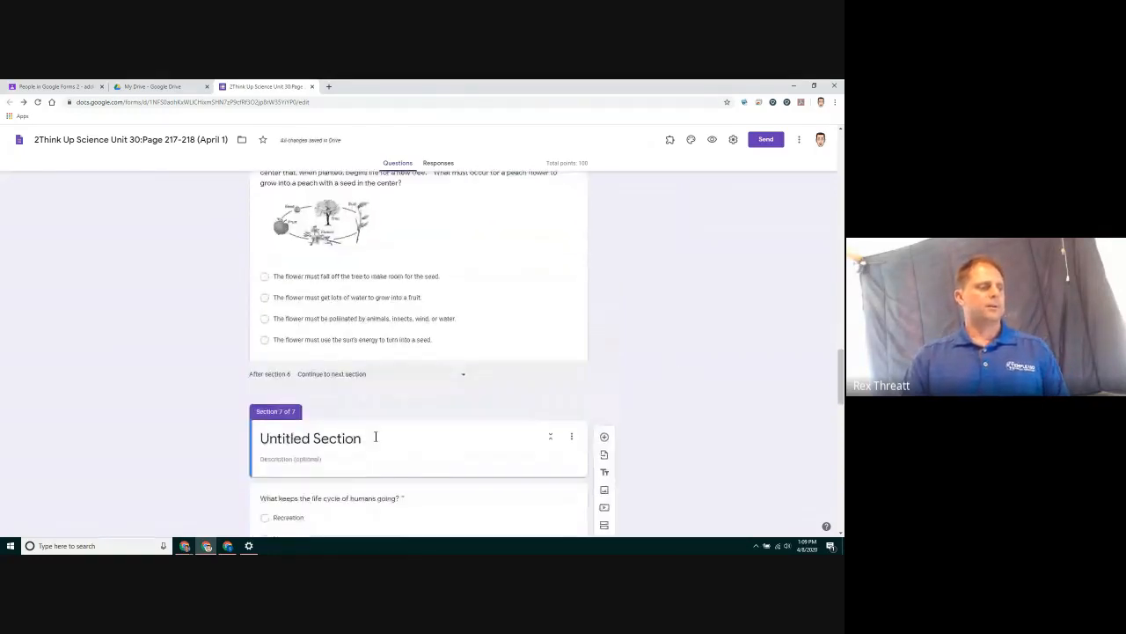
pyautogui.click(375, 437)
pyautogui.write('question ')
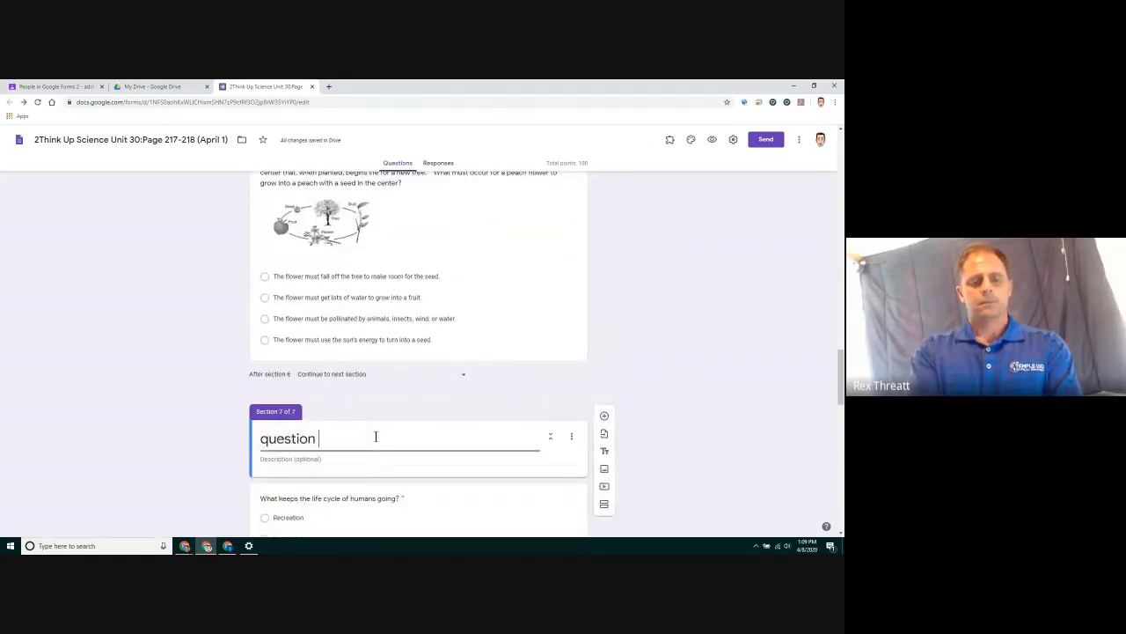
pyautogui.write('6')
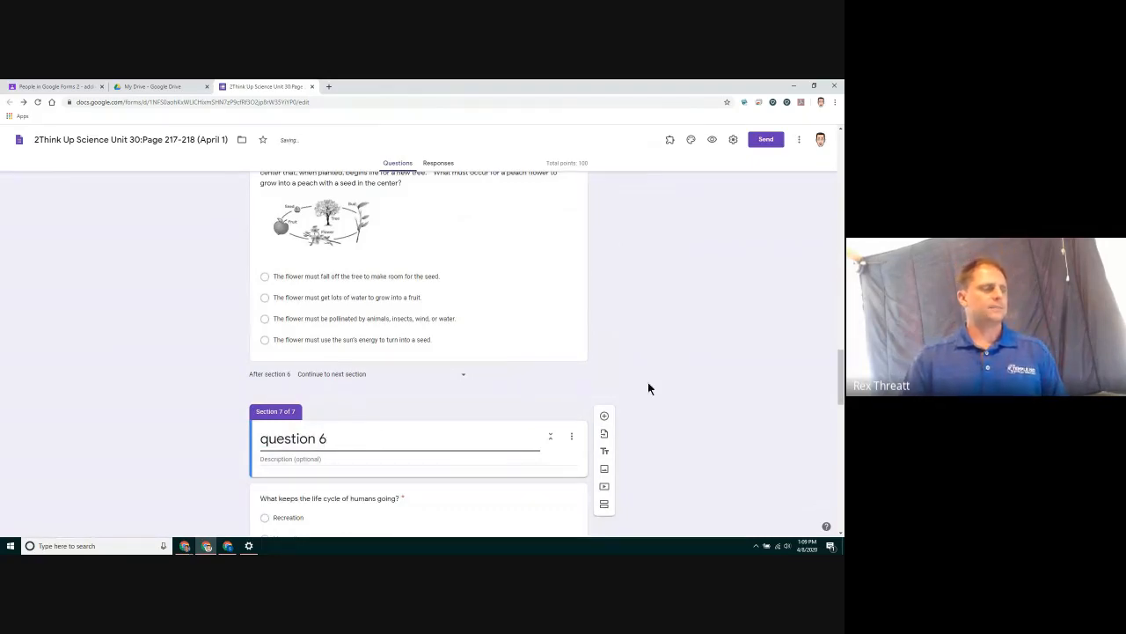
# Step: Add a section directly after the question "What keeps the life cycle of humans going?" and title it "question 7"
pyautogui.scroll(-5, 648, 388)
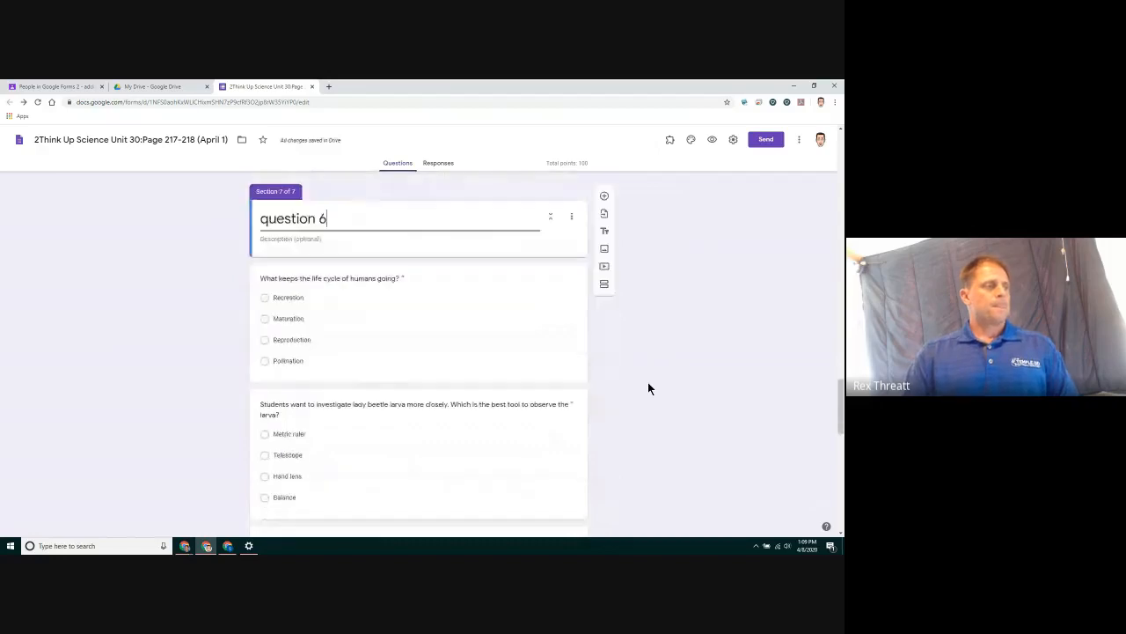
pyautogui.scroll(-1, 648, 388)
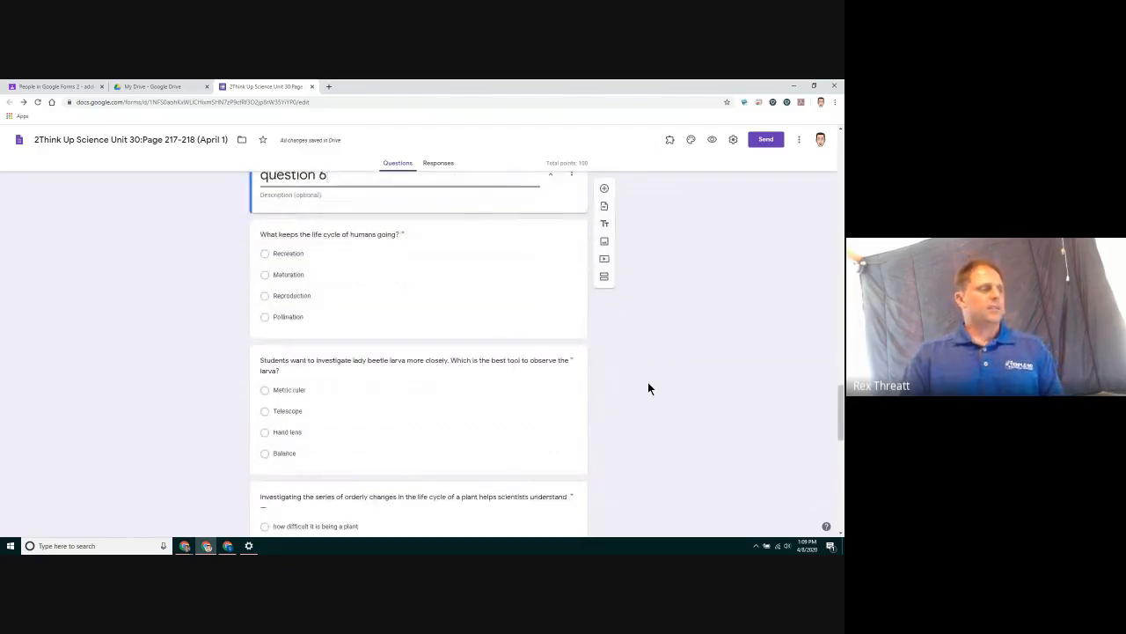
pyautogui.click(491, 278)
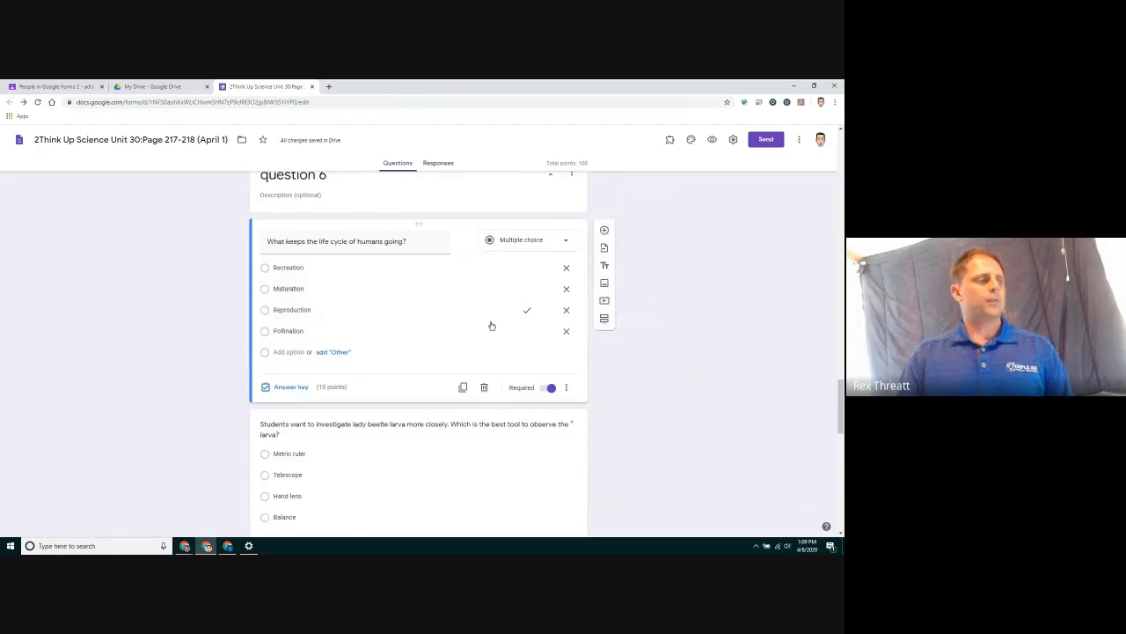
pyautogui.click(605, 318)
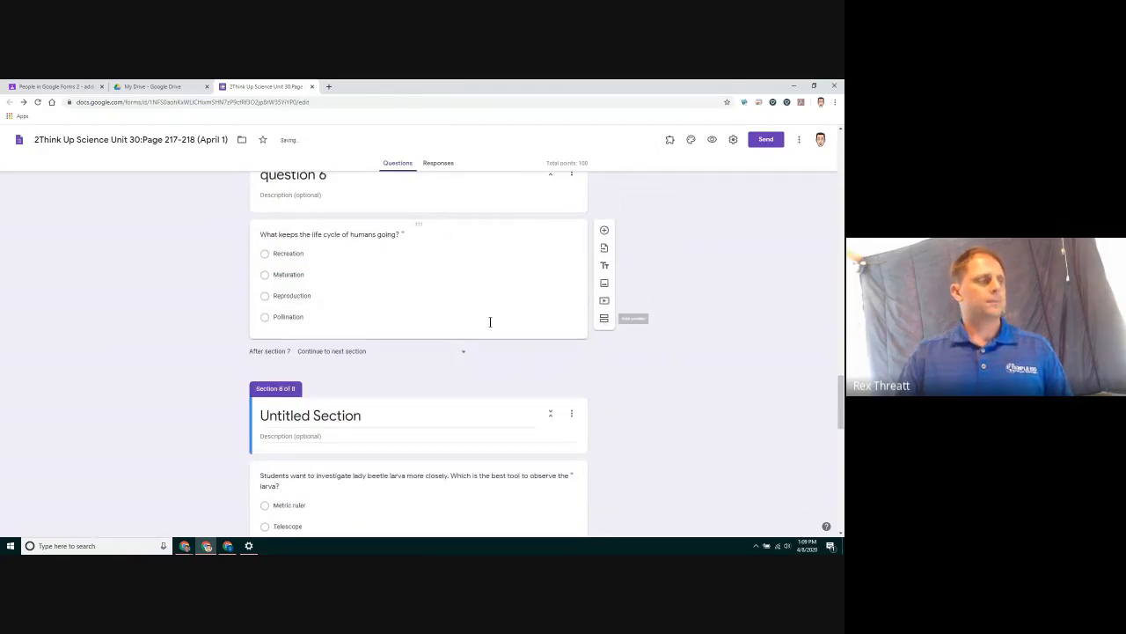
pyautogui.click(380, 417)
pyautogui.write('question 7')
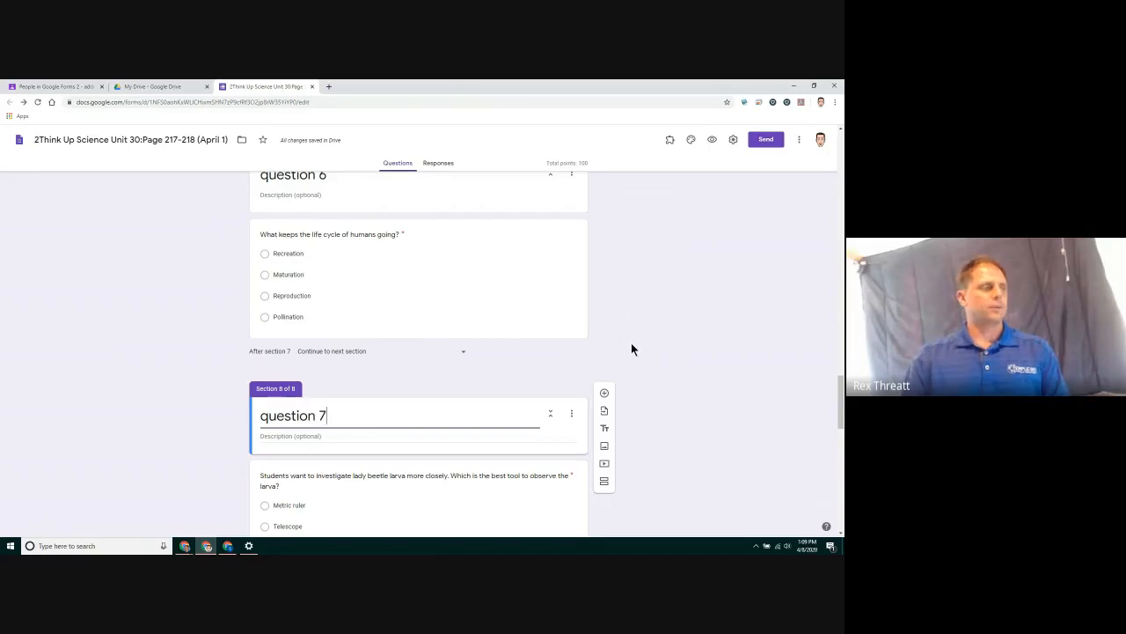
# Step: Add a section directly after the question about the best tool for observing lady beetle larva and title it "question 8"
pyautogui.scroll(-1, 631, 345)
pyautogui.scroll(-3, 631, 349)
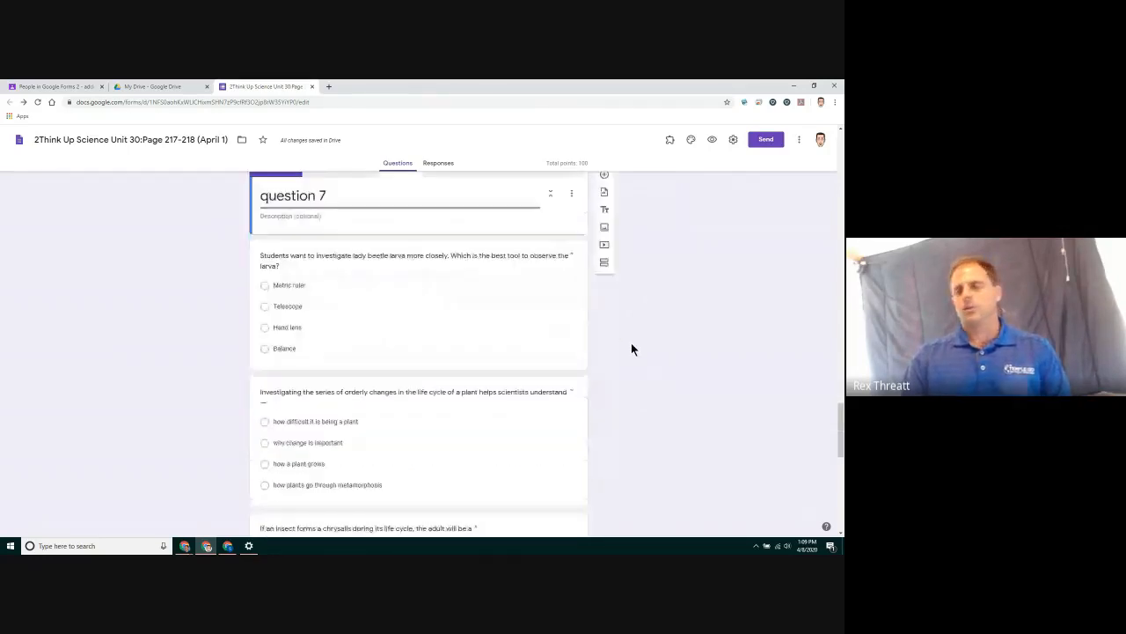
pyautogui.click(487, 326)
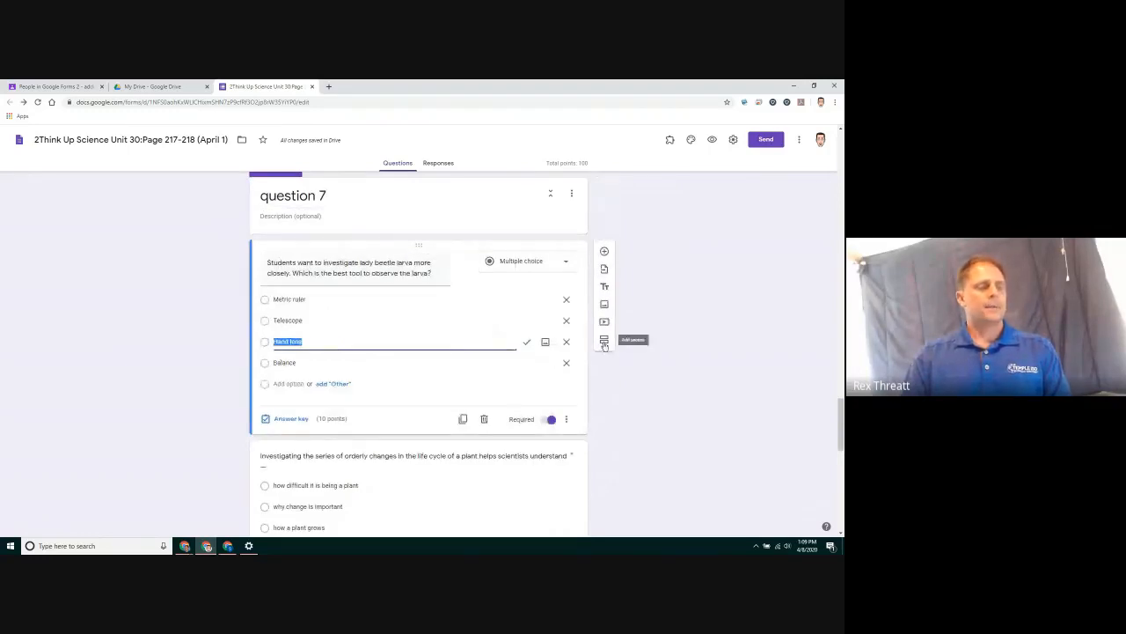
pyautogui.click(604, 344)
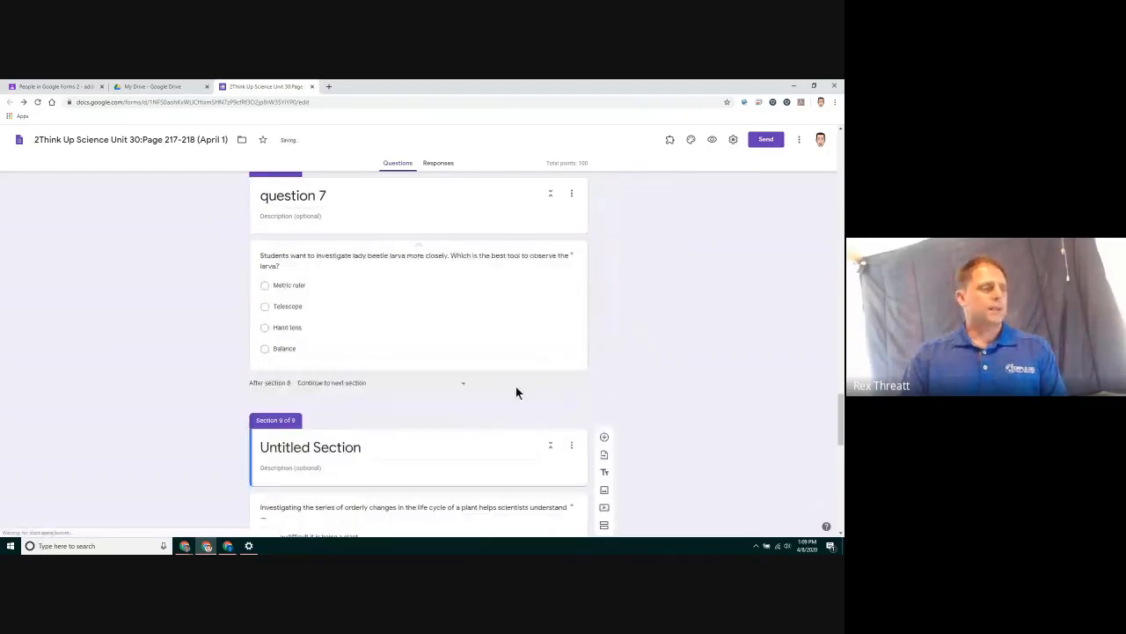
pyautogui.click(379, 448)
pyautogui.write('question 8')
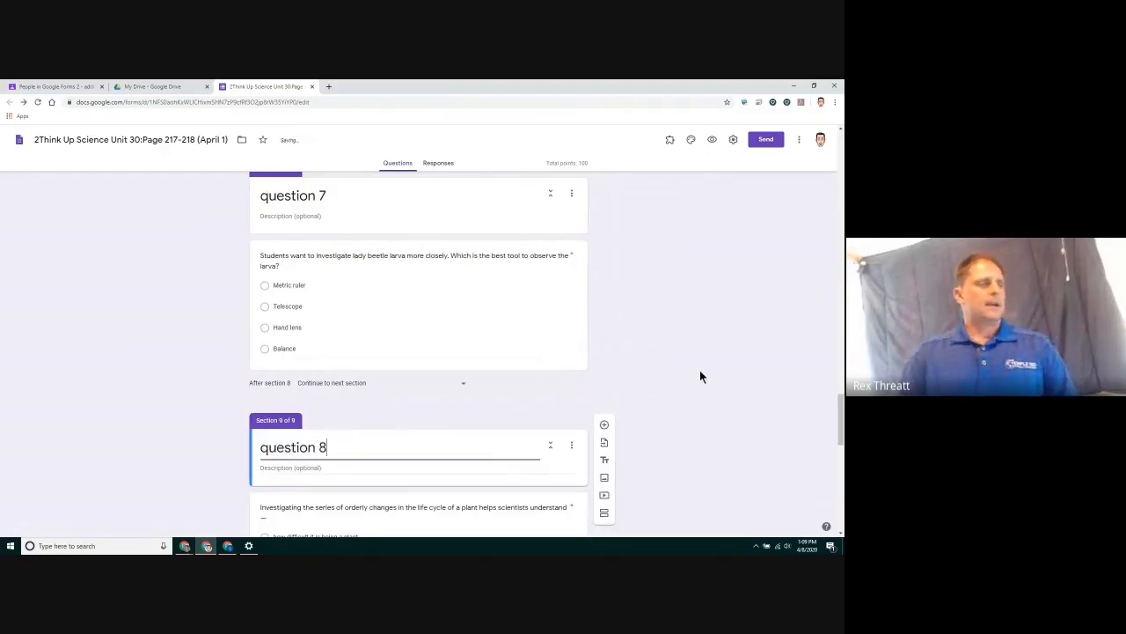
pyautogui.click(620, 400)
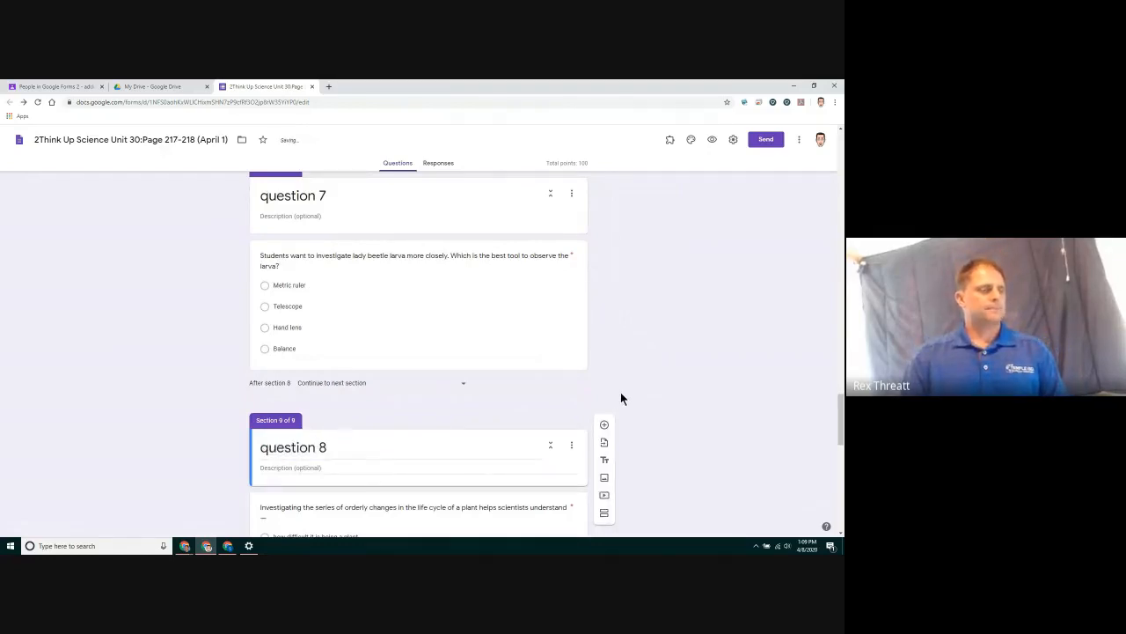
# Step: Add a section directly after the question about orderly changes in a plant's life cycle and title it "question 9", correcting the number
pyautogui.scroll(-4, 620, 398)
pyautogui.click(540, 376)
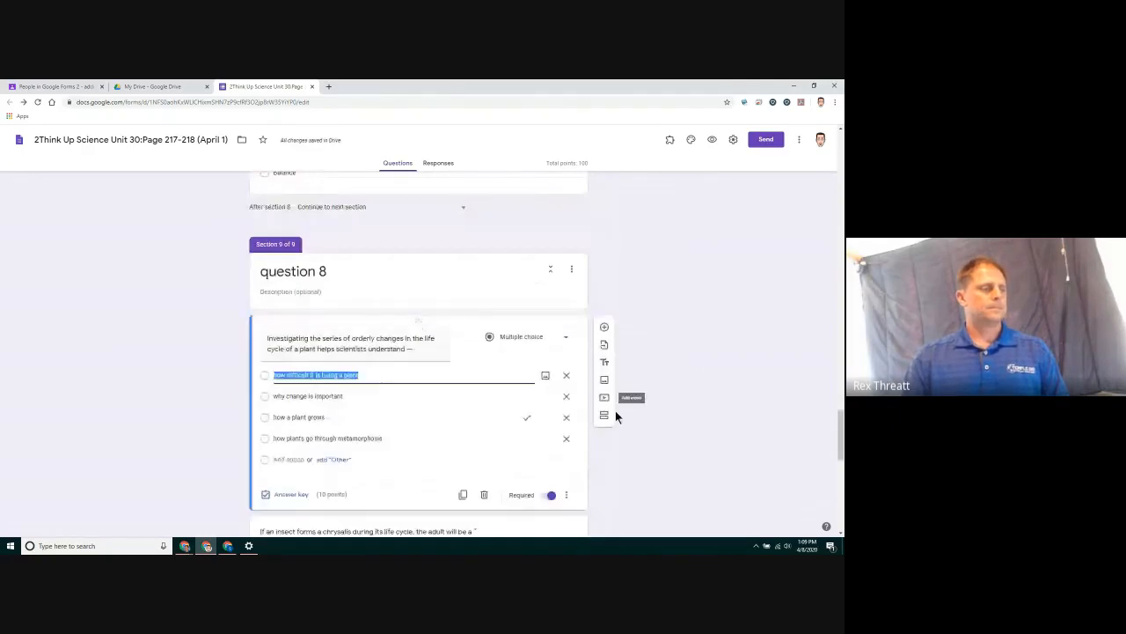
pyautogui.click(614, 410)
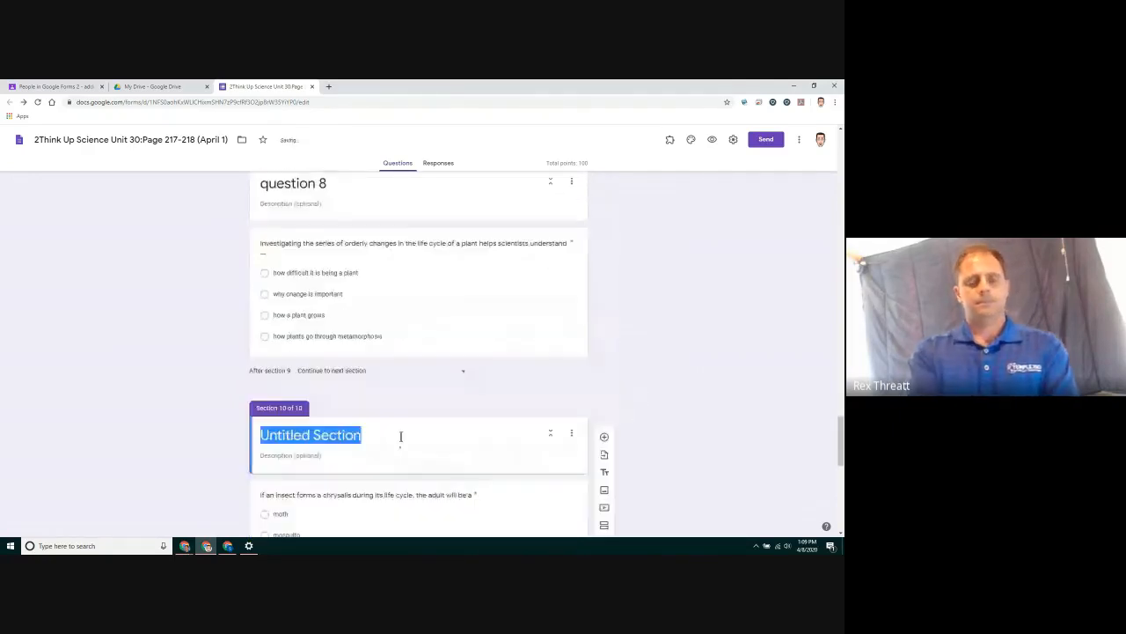
pyautogui.write('question 10')
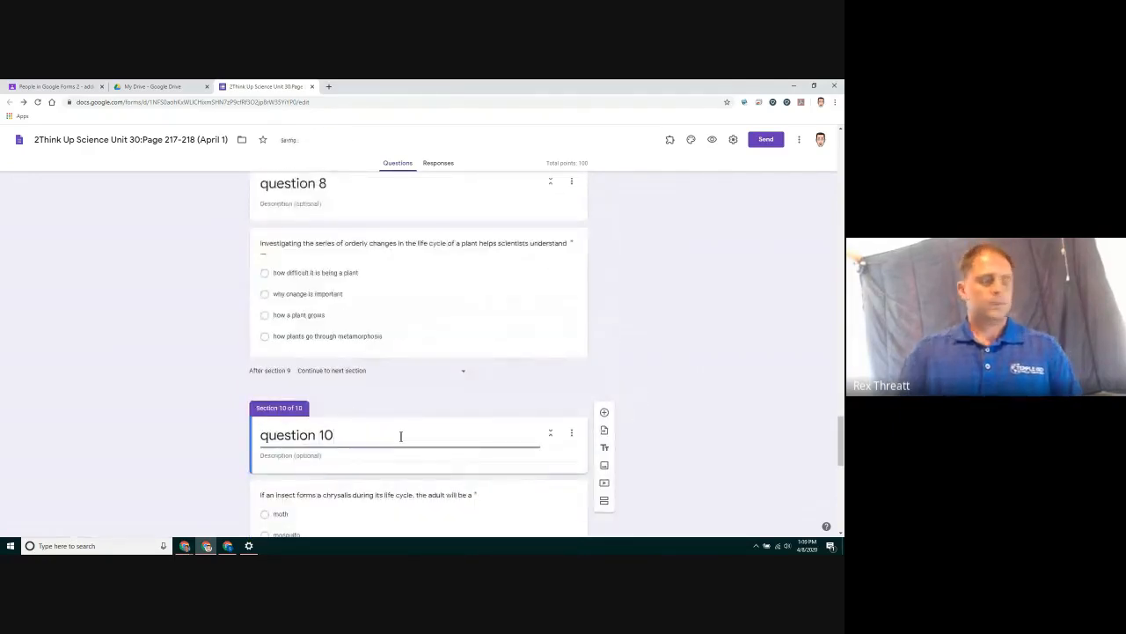
pyautogui.press('BackSpace')
pyautogui.press('BackSpace')
pyautogui.write('9')
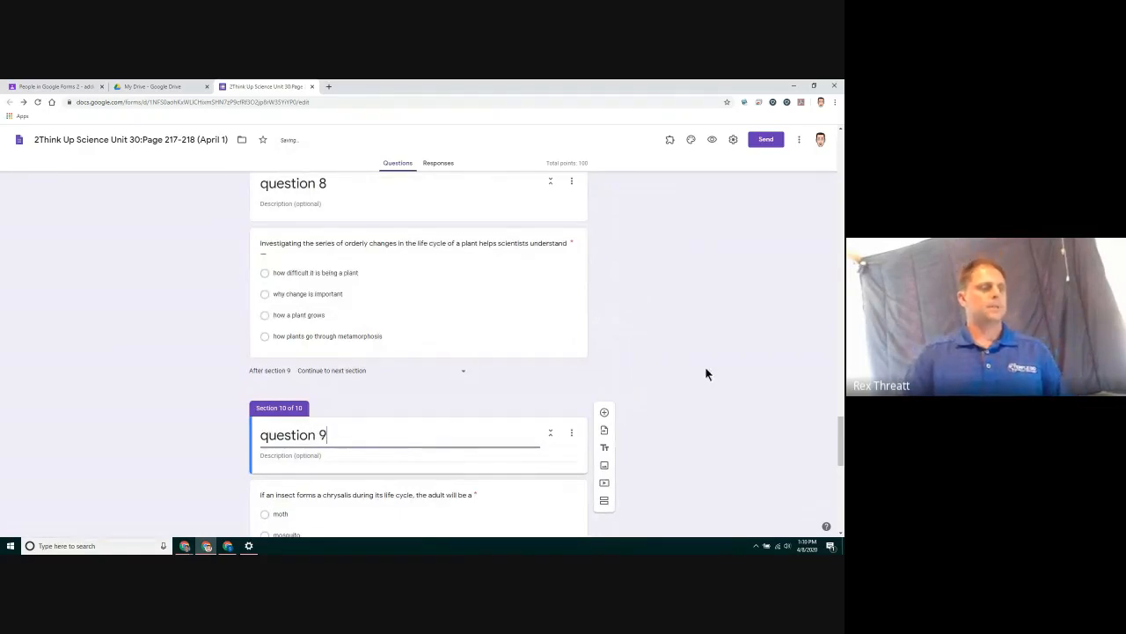
# Step: Add a section directly after the question about an insect forming a chrysalis and title it "question 10"
pyautogui.scroll(-2, 706, 368)
pyautogui.scroll(-1, 669, 388)
pyautogui.click(555, 401)
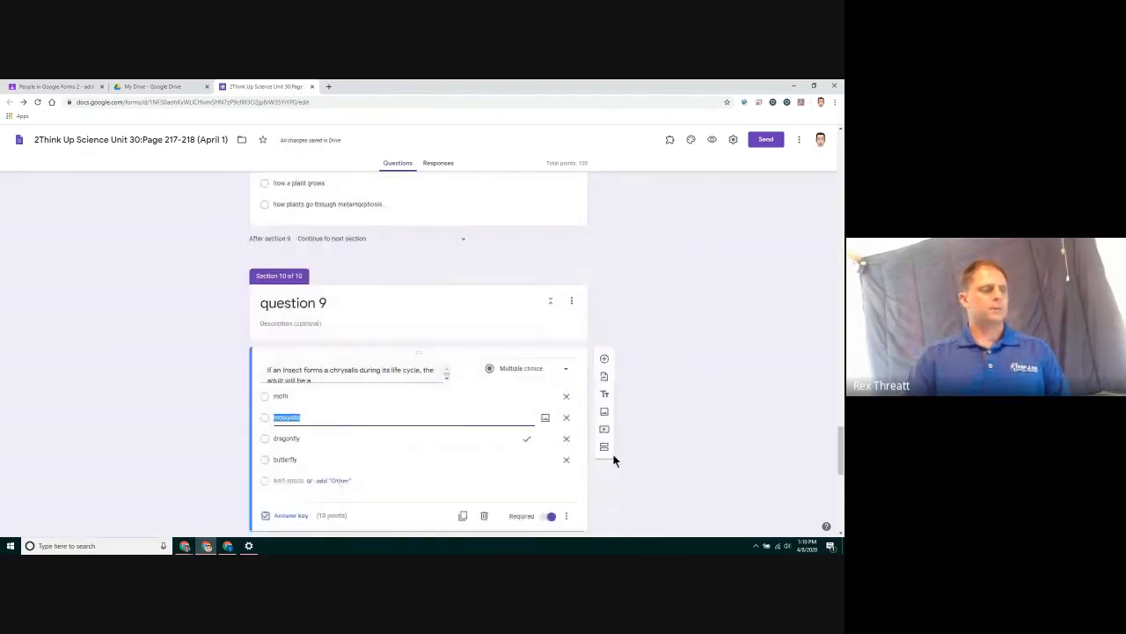
pyautogui.click(604, 449)
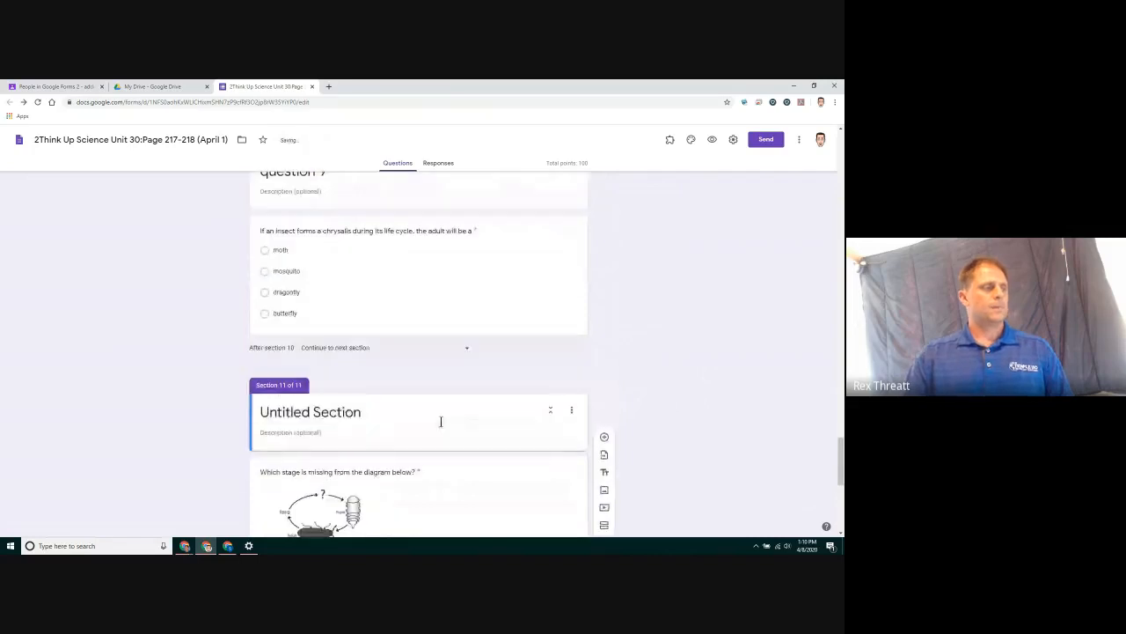
pyautogui.tripleClick(423, 418)
pyautogui.write('question 10')
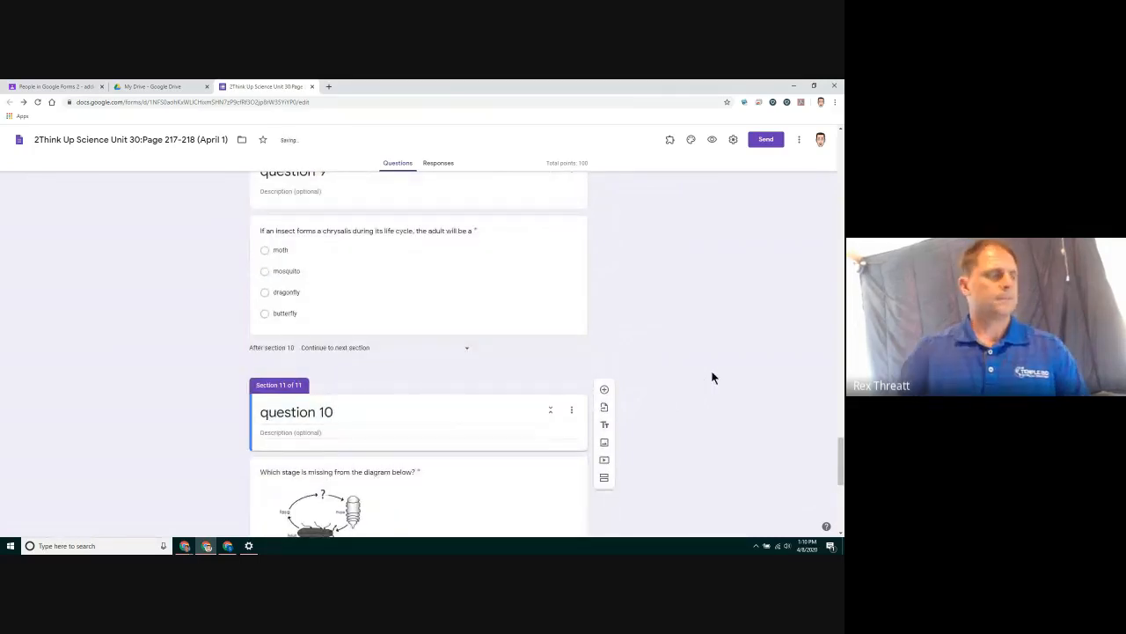
# Step: Add a section directly after the question about the stage missing from the diagram and title it "question 11"
pyautogui.scroll(-1, 712, 373)
pyautogui.scroll(-2, 713, 377)
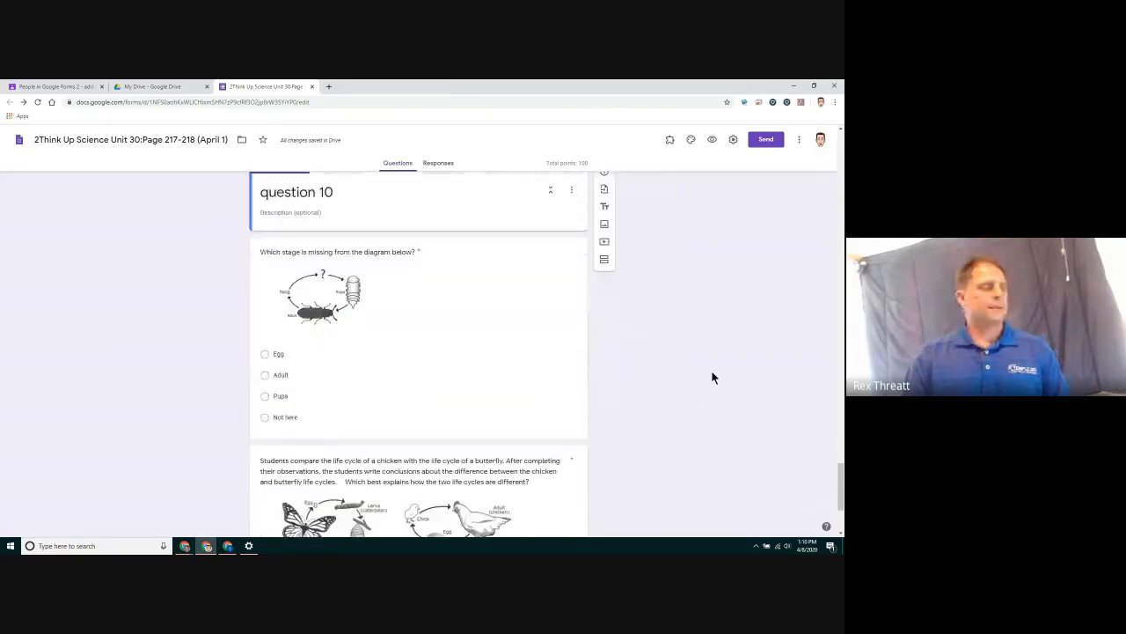
pyautogui.scroll(1, 713, 376)
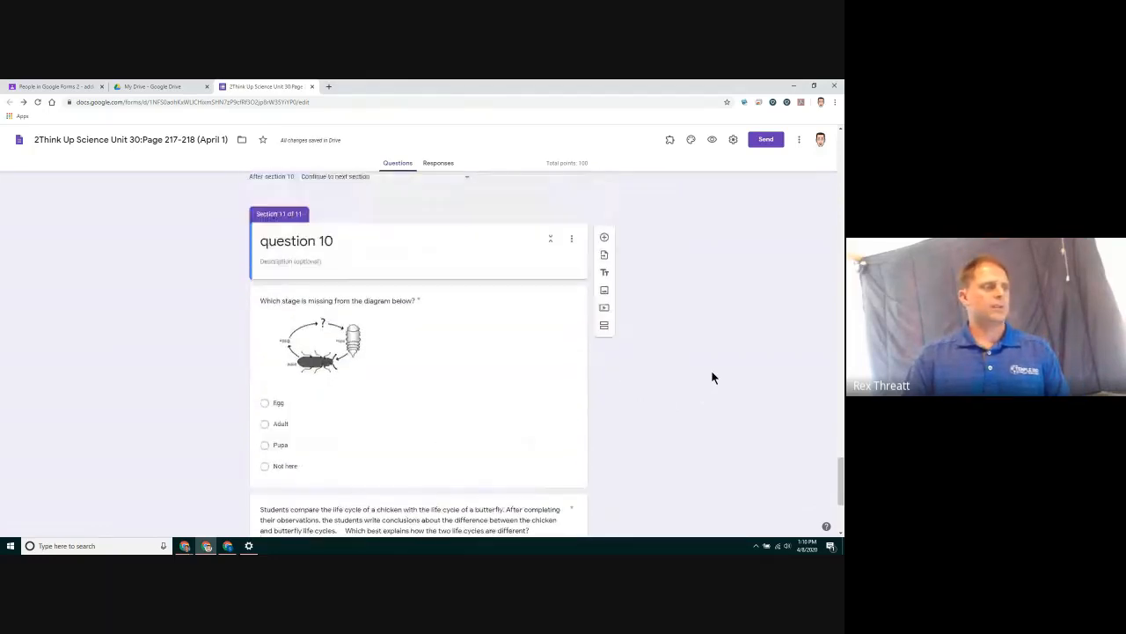
pyautogui.scroll(-2, 713, 377)
pyautogui.click(558, 340)
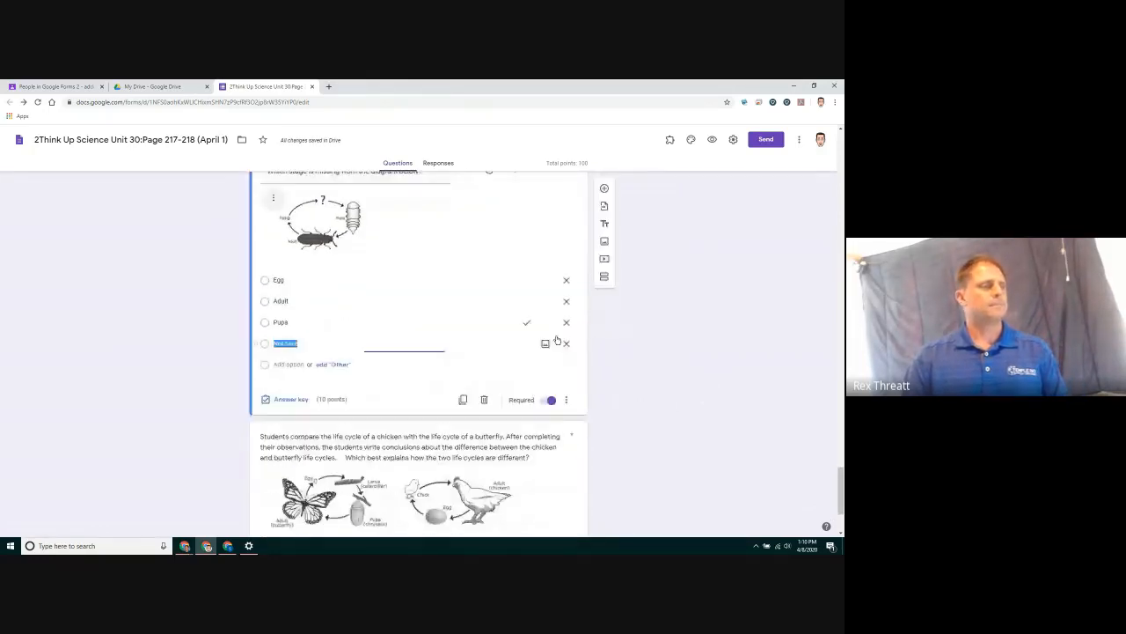
pyautogui.click(604, 278)
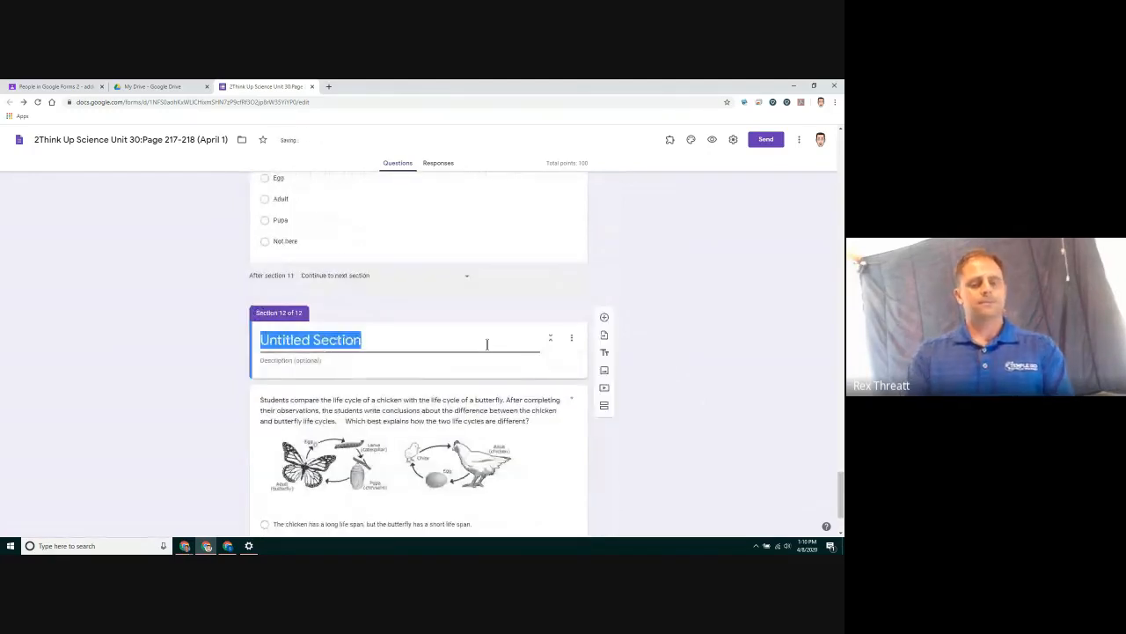
pyautogui.write('question 11')
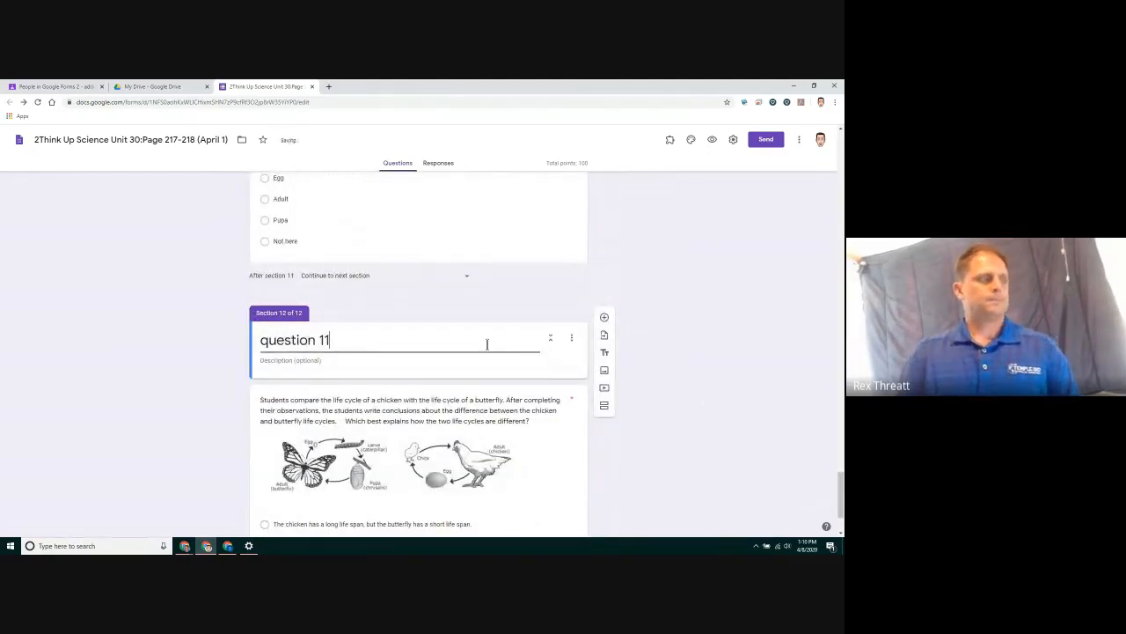
pyautogui.scroll(-1, 492, 341)
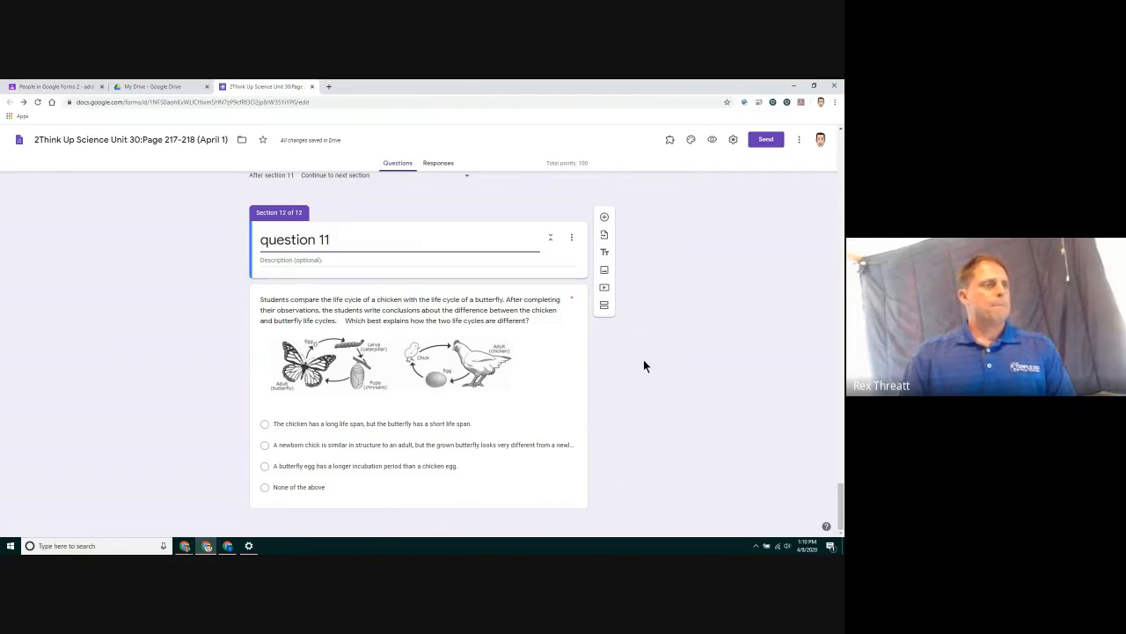
# Step: Turn on the progress bar and the link to submit another response in the form's presentation settings
pyautogui.scroll(6, 644, 360)
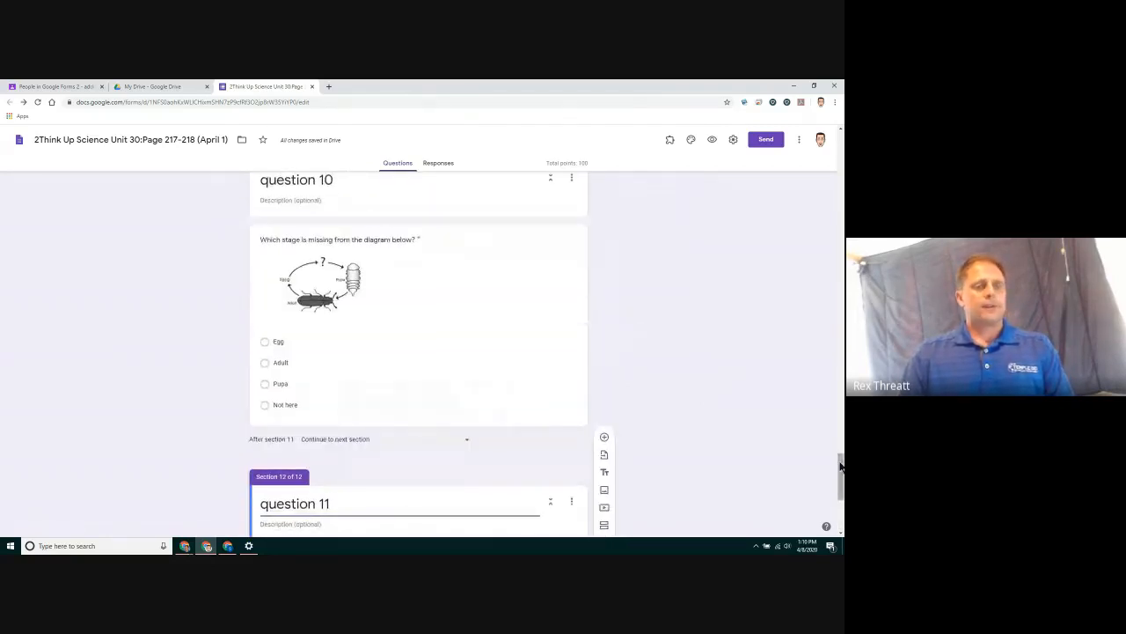
pyautogui.moveTo(841, 467); pyautogui.dragTo(840, 442)
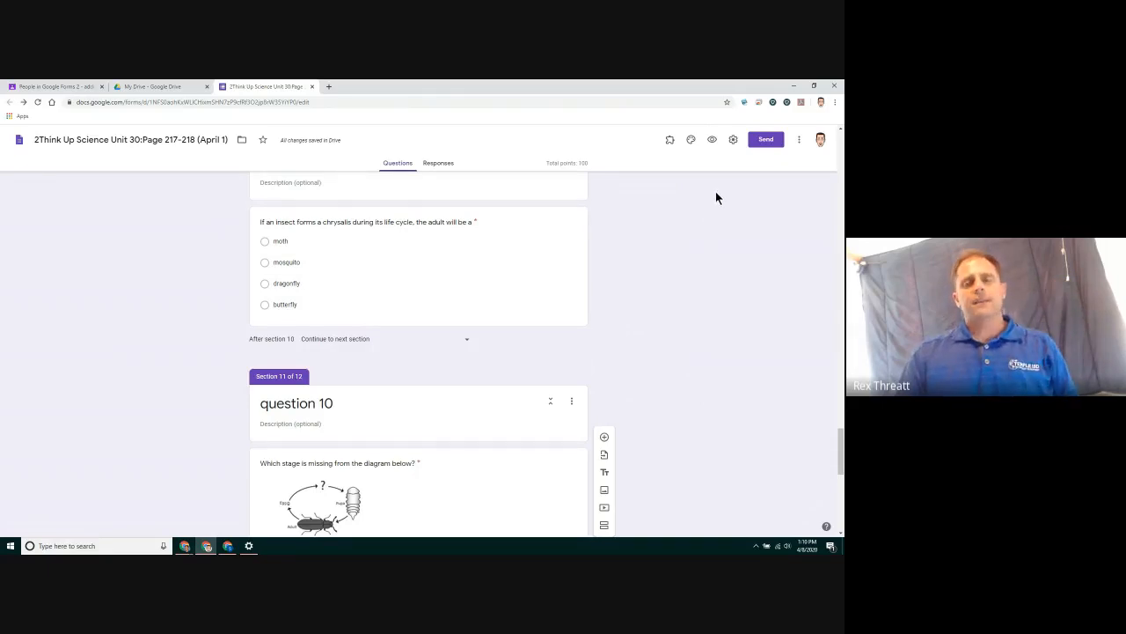
pyautogui.click(734, 150)
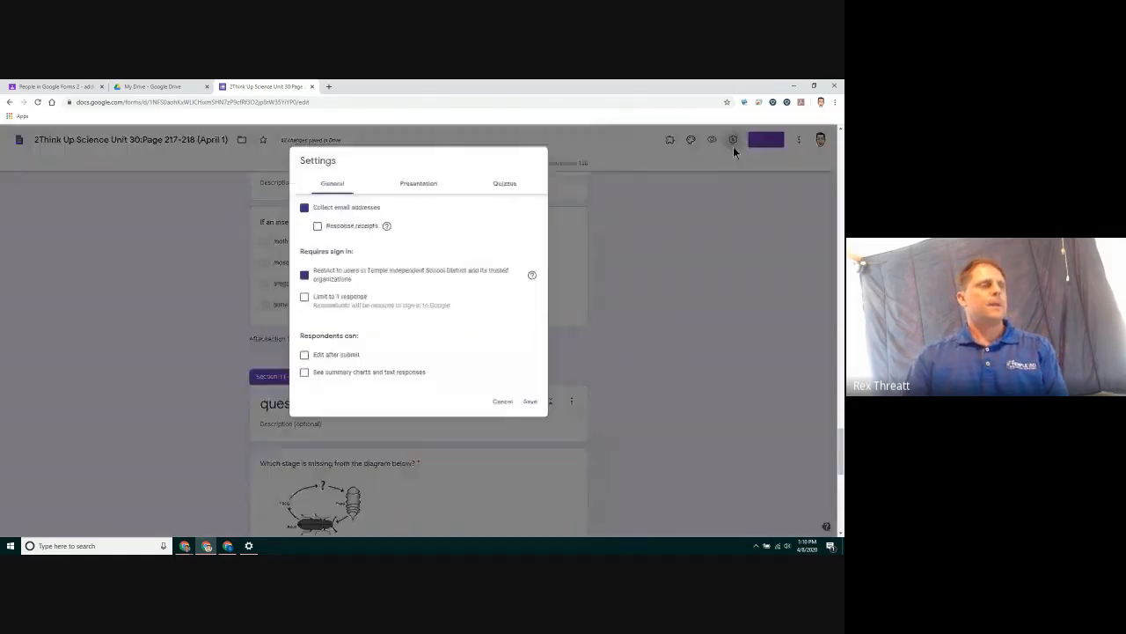
pyautogui.click(431, 191)
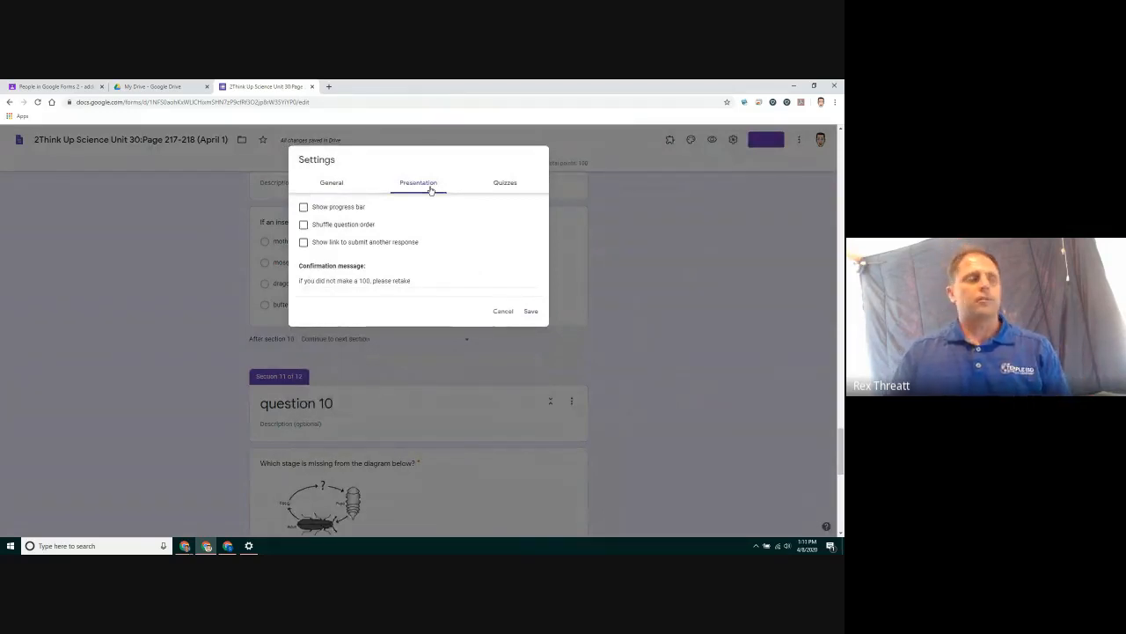
pyautogui.click(326, 210)
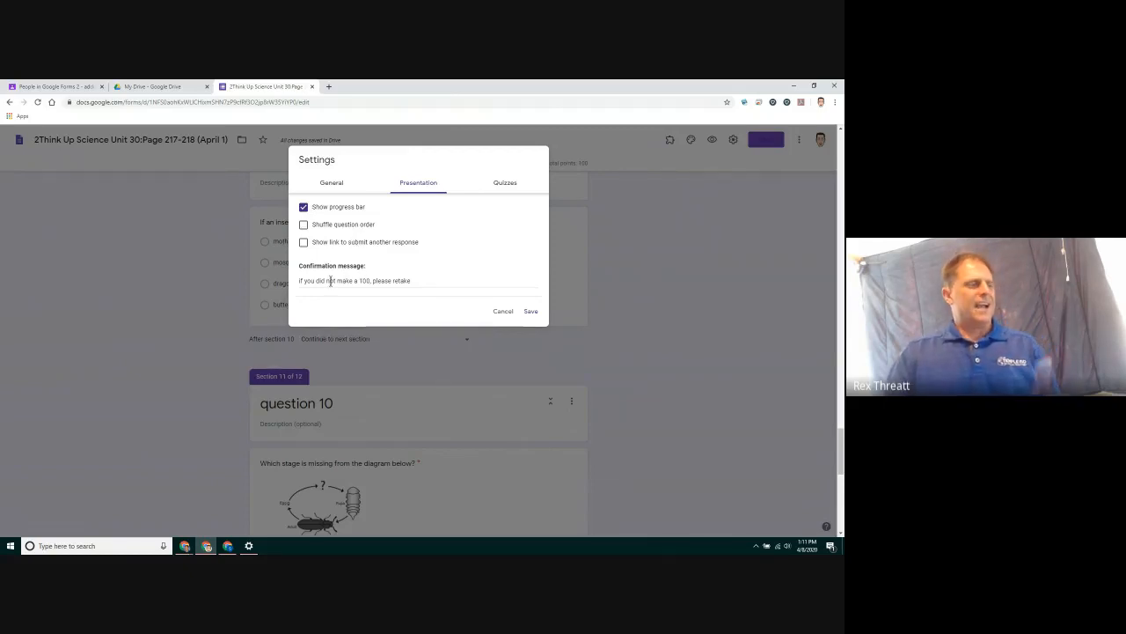
pyautogui.moveTo(330, 280); pyautogui.dragTo(385, 281)
pyautogui.click(385, 281)
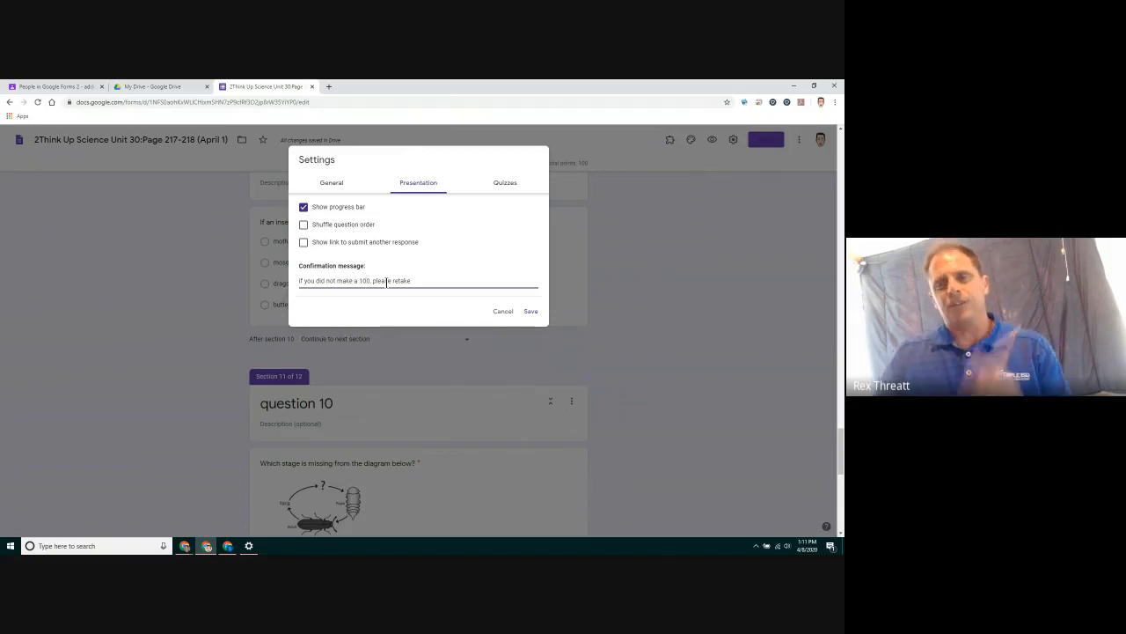
pyautogui.click(304, 242)
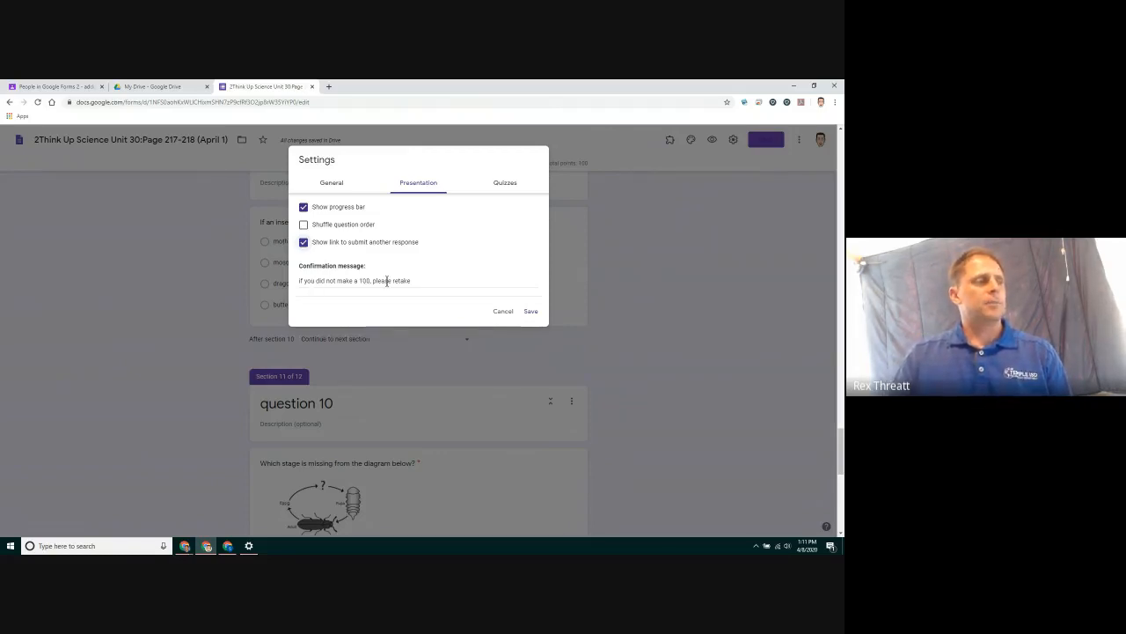
# Step: Review the quiz grade-release options and the general one-response limit, and save the form settings
pyautogui.click(503, 191)
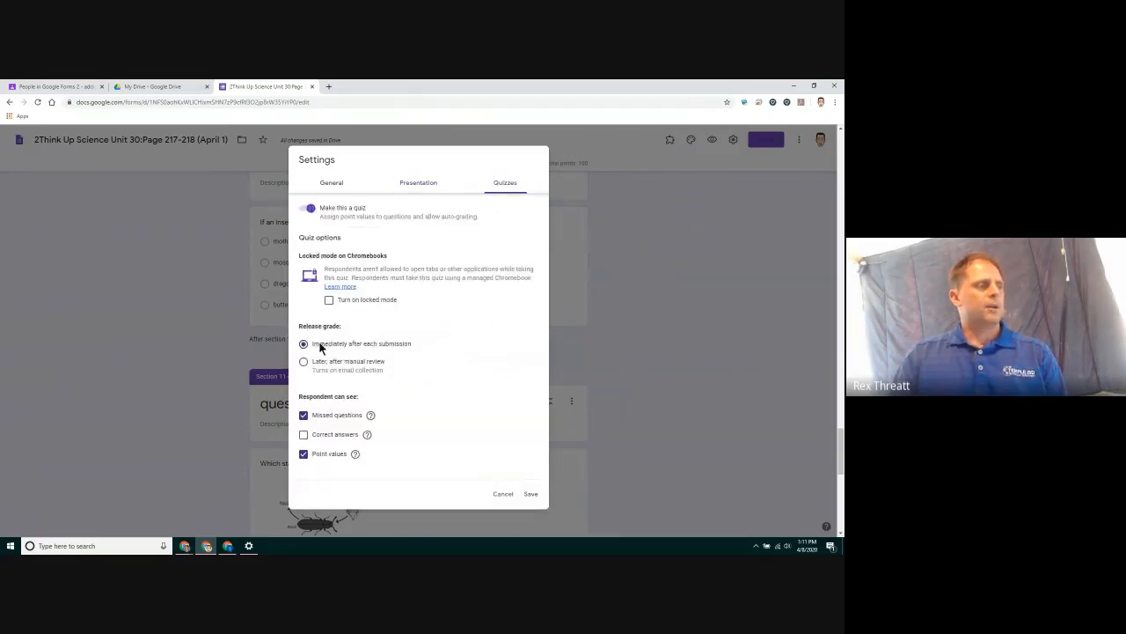
pyautogui.moveTo(320, 343); pyautogui.dragTo(349, 338)
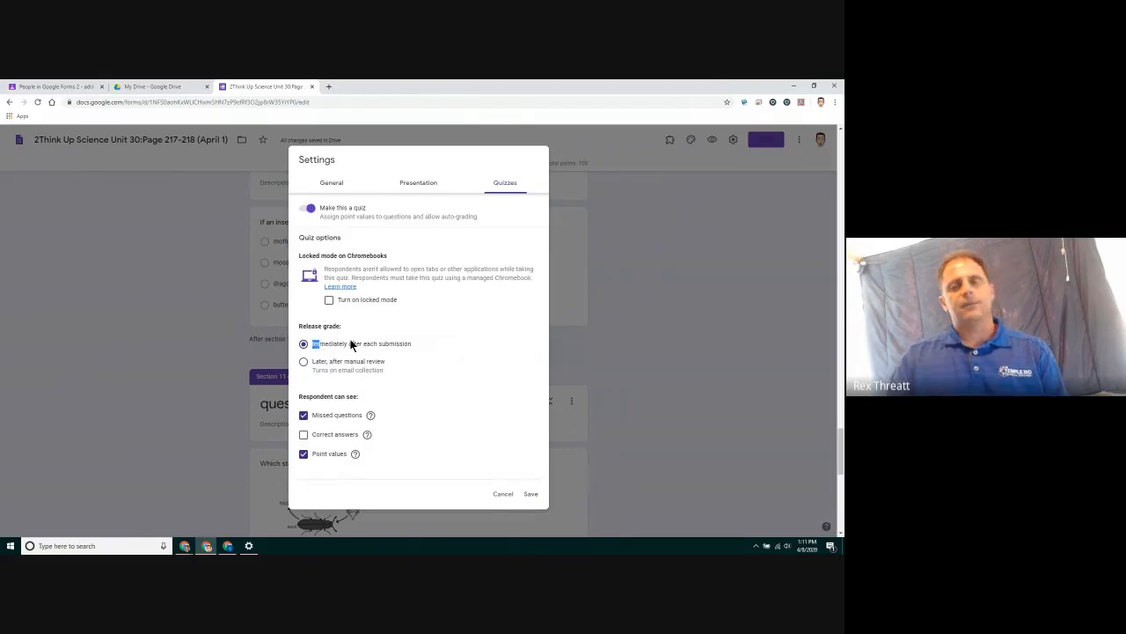
pyautogui.scroll(-2, 350, 344)
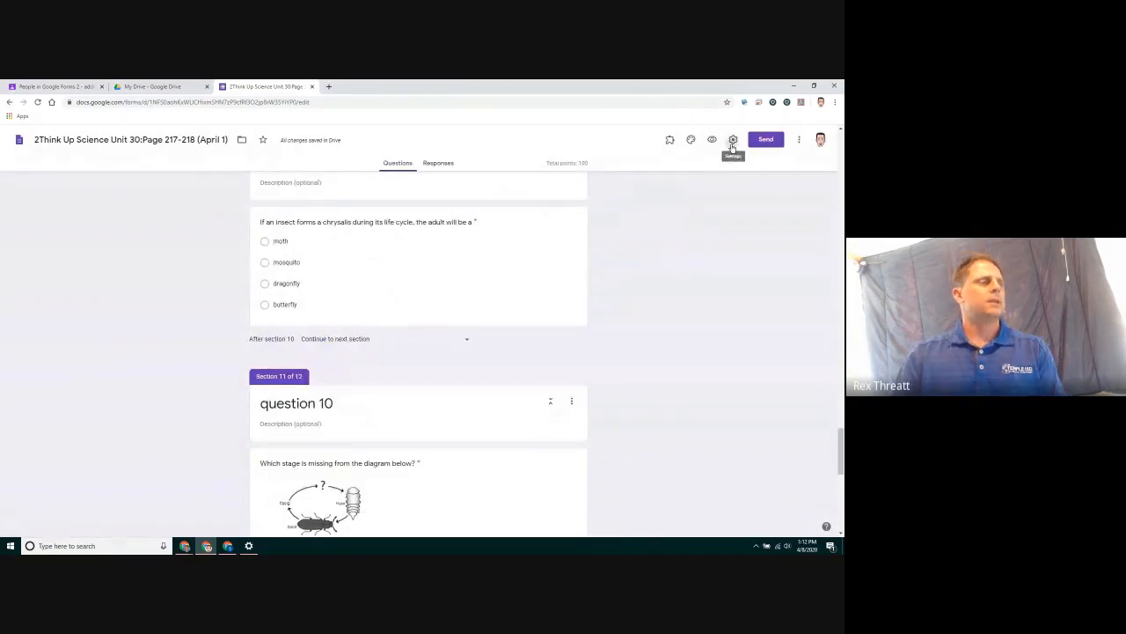
pyautogui.click(732, 142)
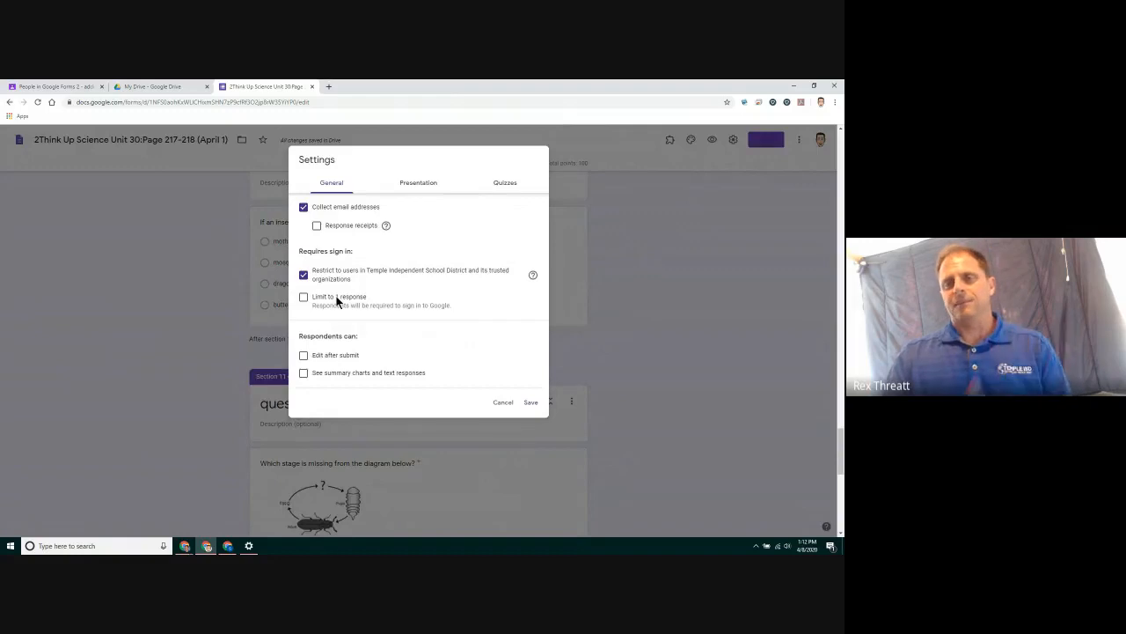
pyautogui.click(530, 403)
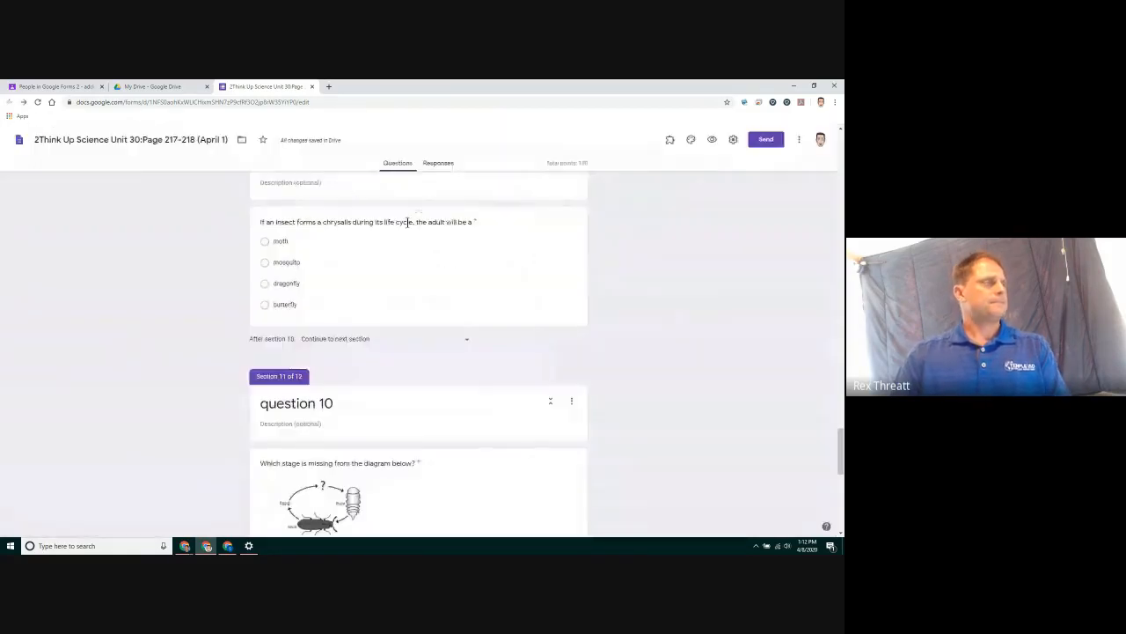
# Step: Switch to Google Classroom and create a classwork assignment titled "think it up quiz" in the Google Forms 2 class
pyautogui.click(72, 91)
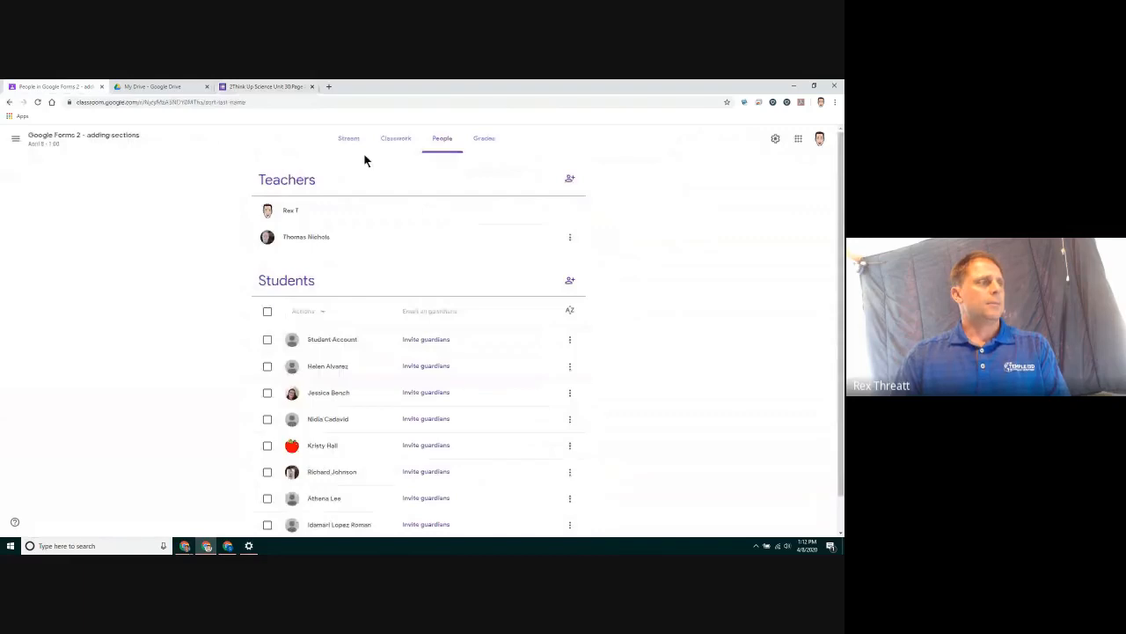
pyautogui.click(385, 141)
pyautogui.click(298, 171)
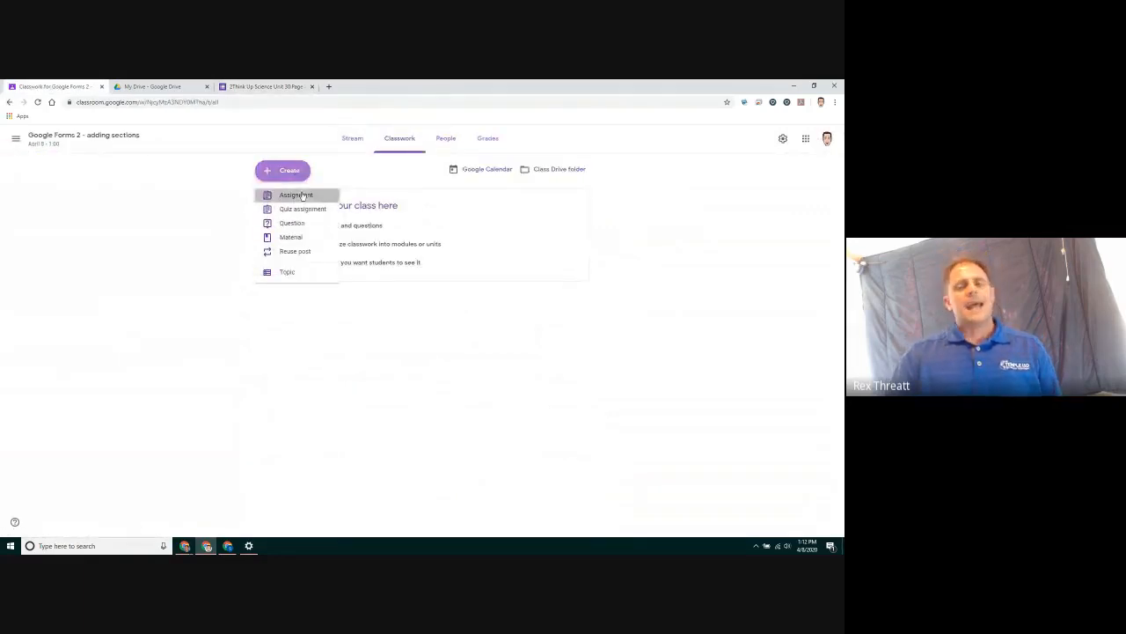
pyautogui.click(301, 195)
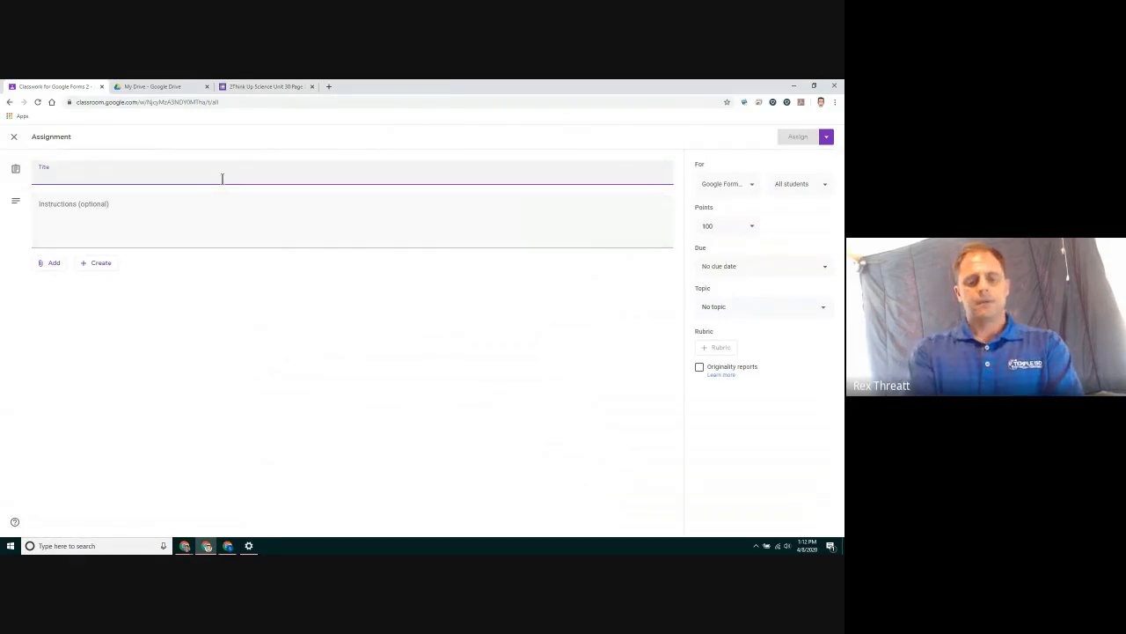
pyautogui.write('think it up')
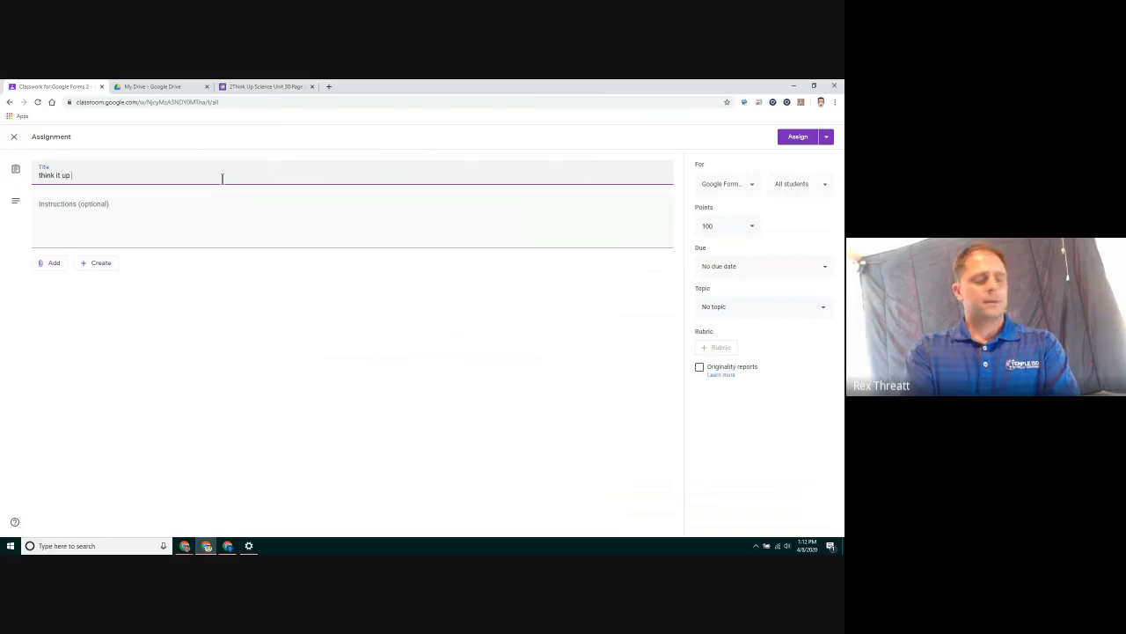
pyautogui.write(' quiz')
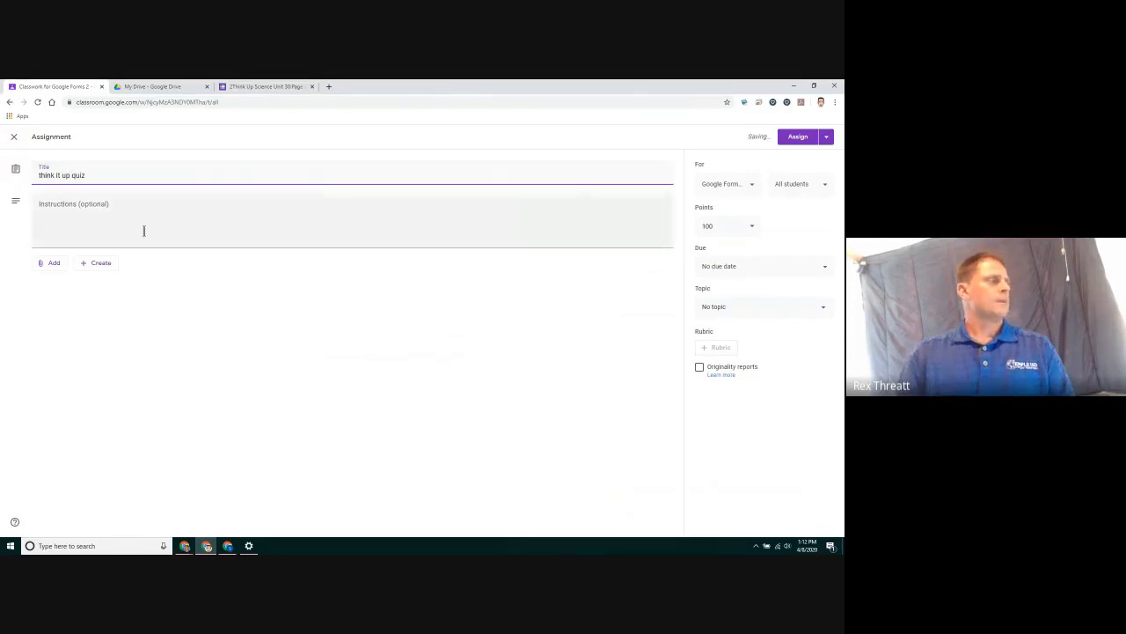
# Step: Attach the form "2Think Up Science Unit 30:Page 217-218 (April 1)" from Google Drive to the assignment
pyautogui.click(58, 264)
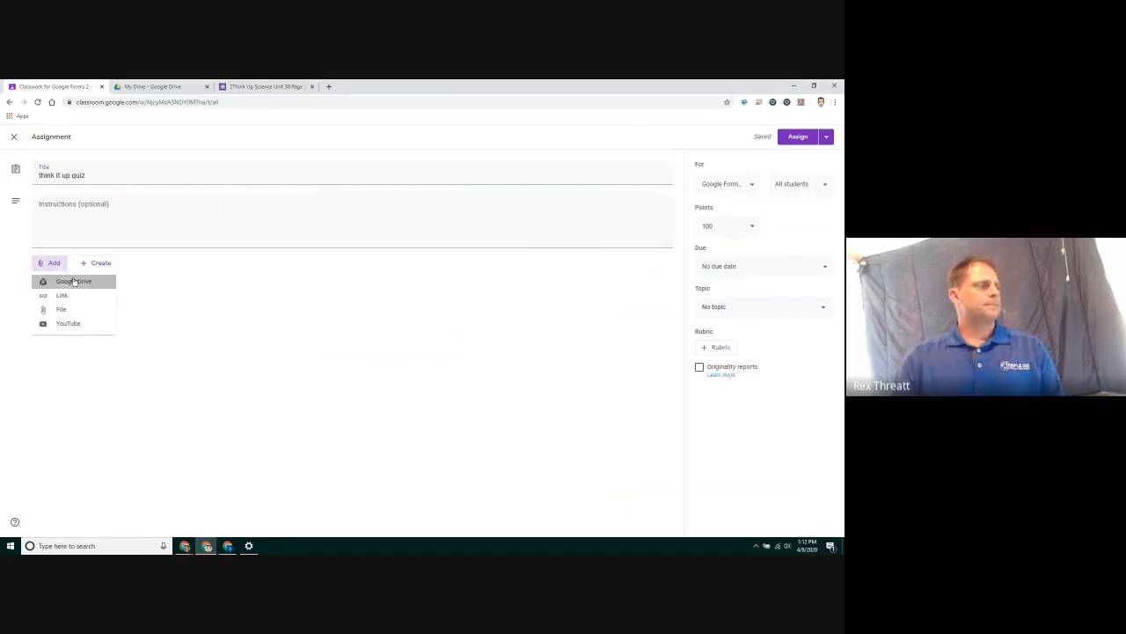
pyautogui.click(74, 281)
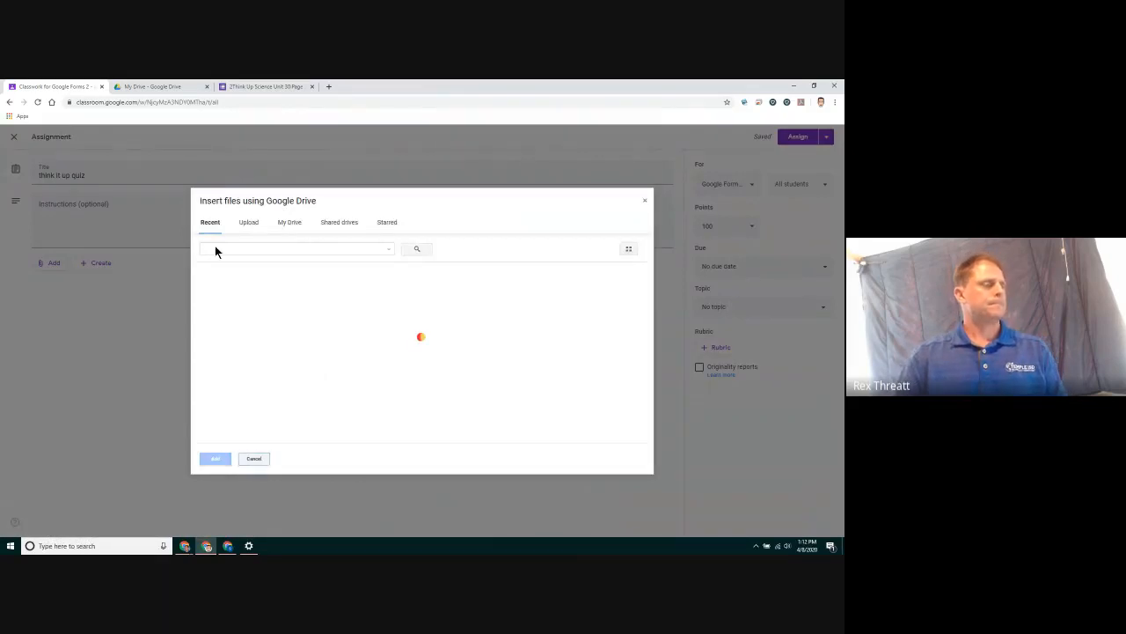
pyautogui.click(286, 309)
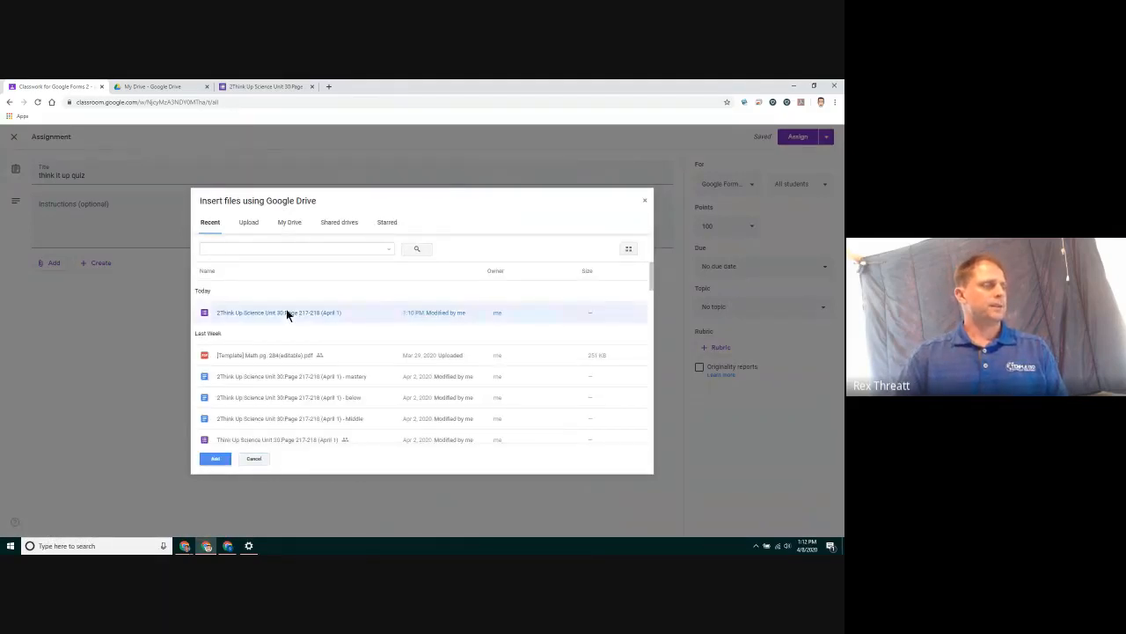
pyautogui.click(216, 458)
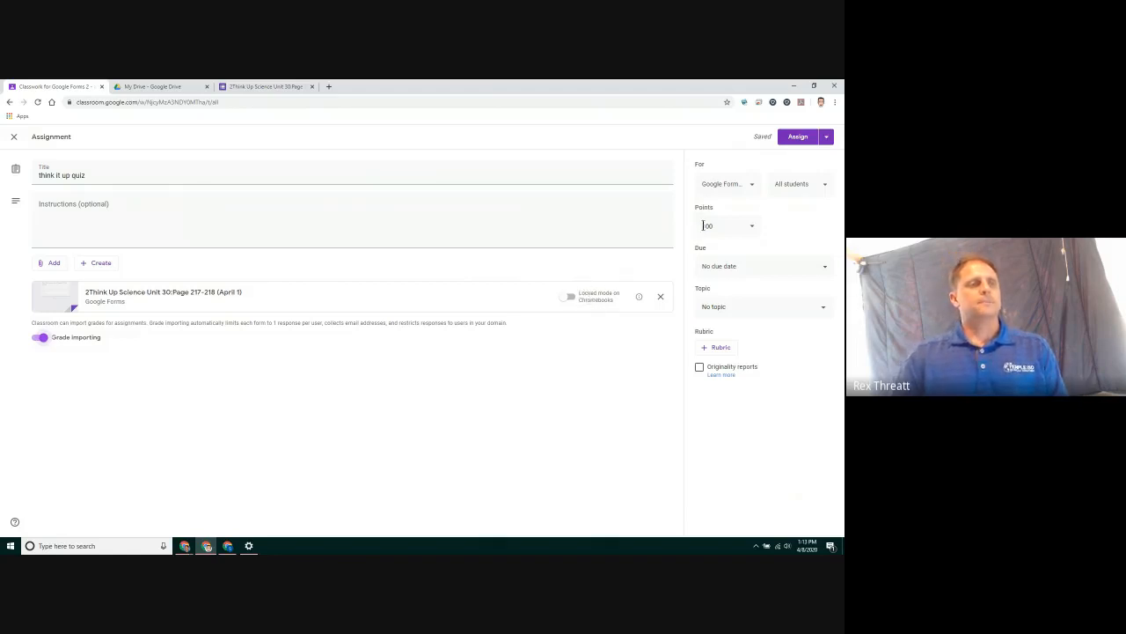
# Step: File the assignment under a new topic "demo" and assign it to all students
pyautogui.click(764, 309)
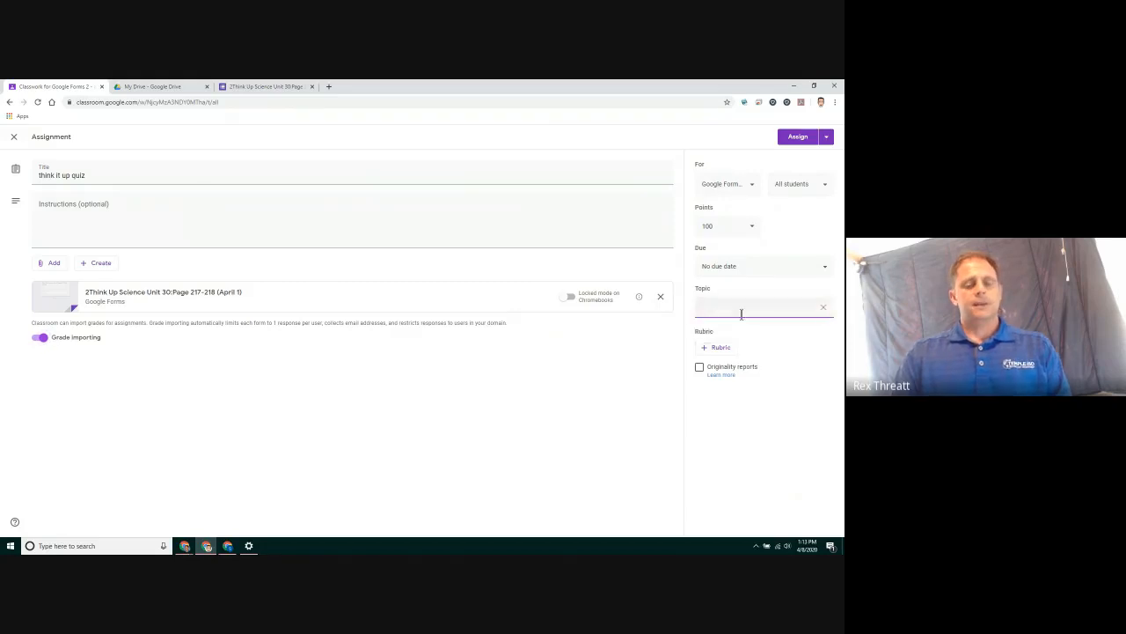
pyautogui.write('demo')
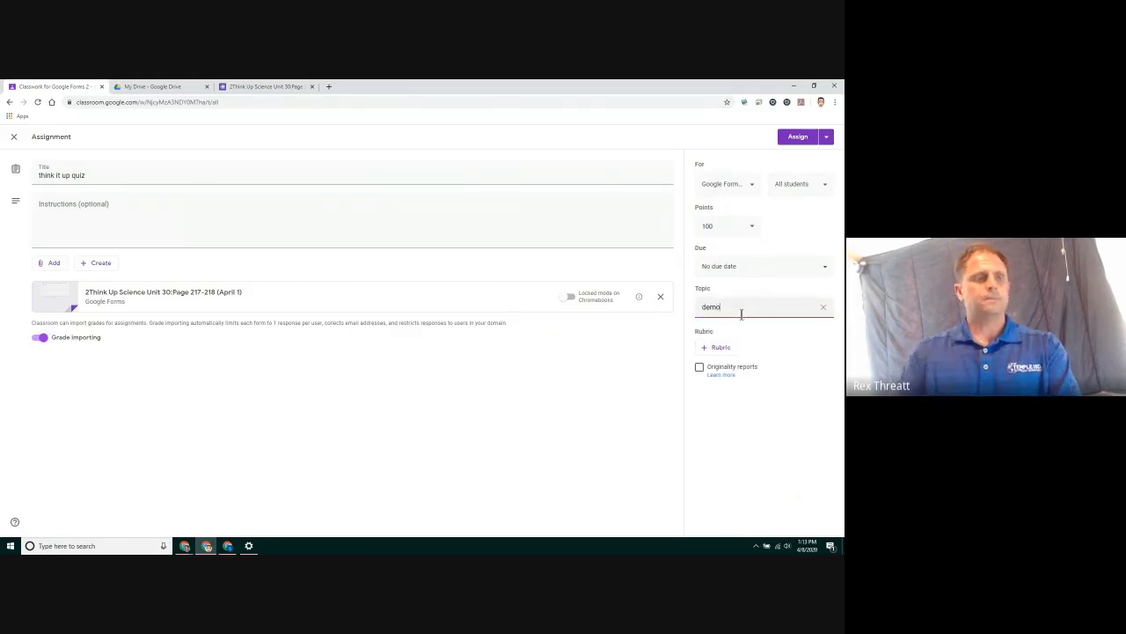
pyautogui.click(797, 138)
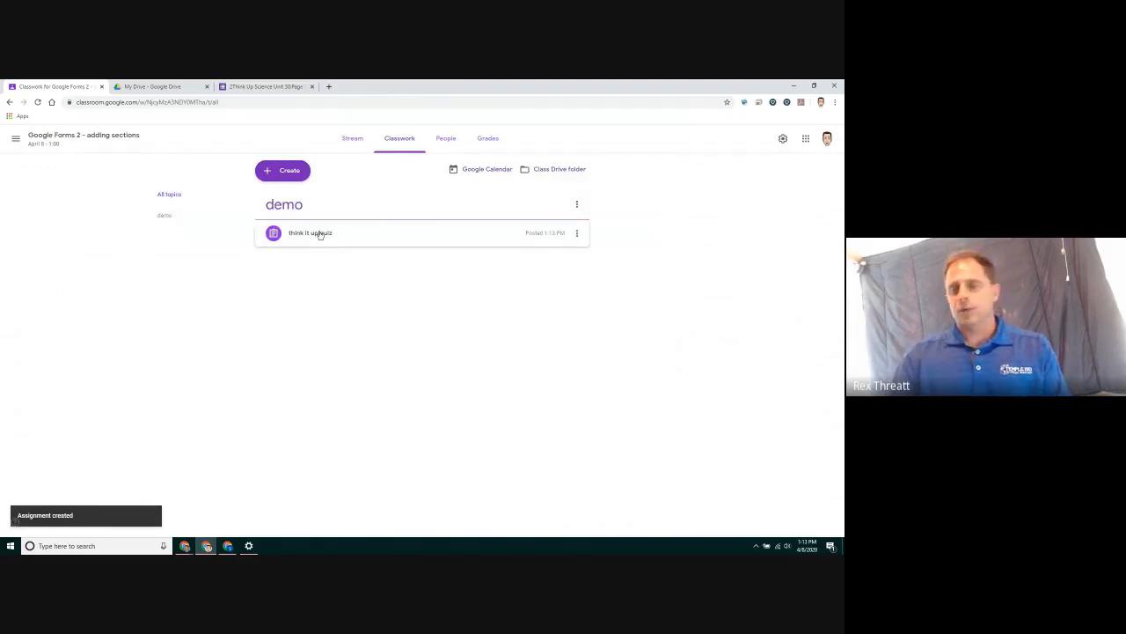
# Step: Switch to the student account's Classroom window and open the form attached to the "think it up quiz" assignment
pyautogui.click(232, 548)
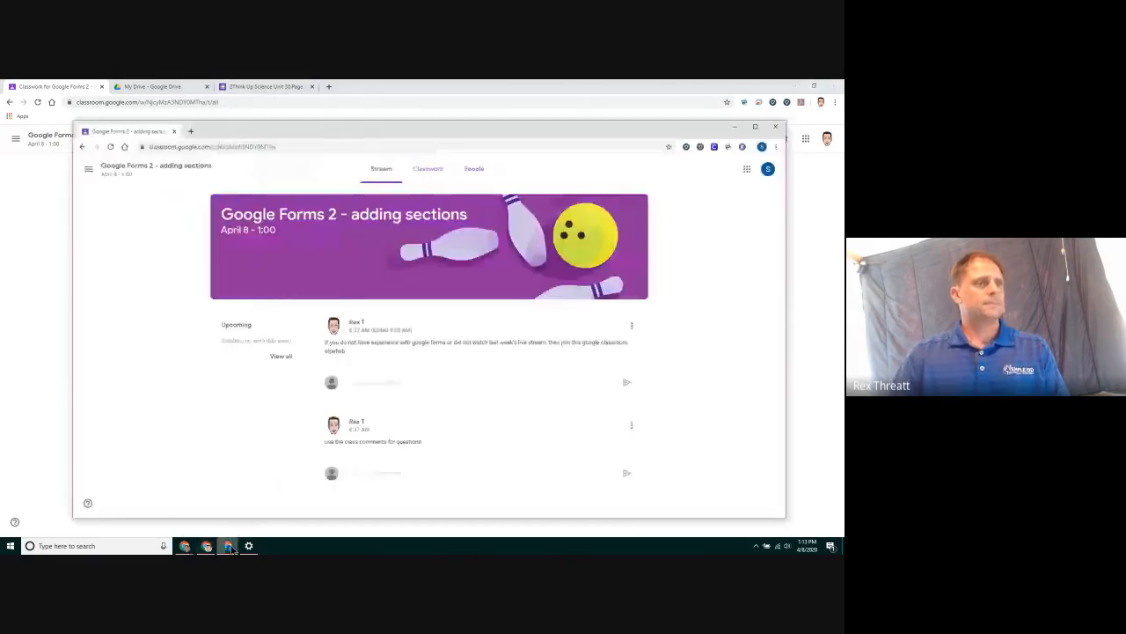
pyautogui.click(757, 124)
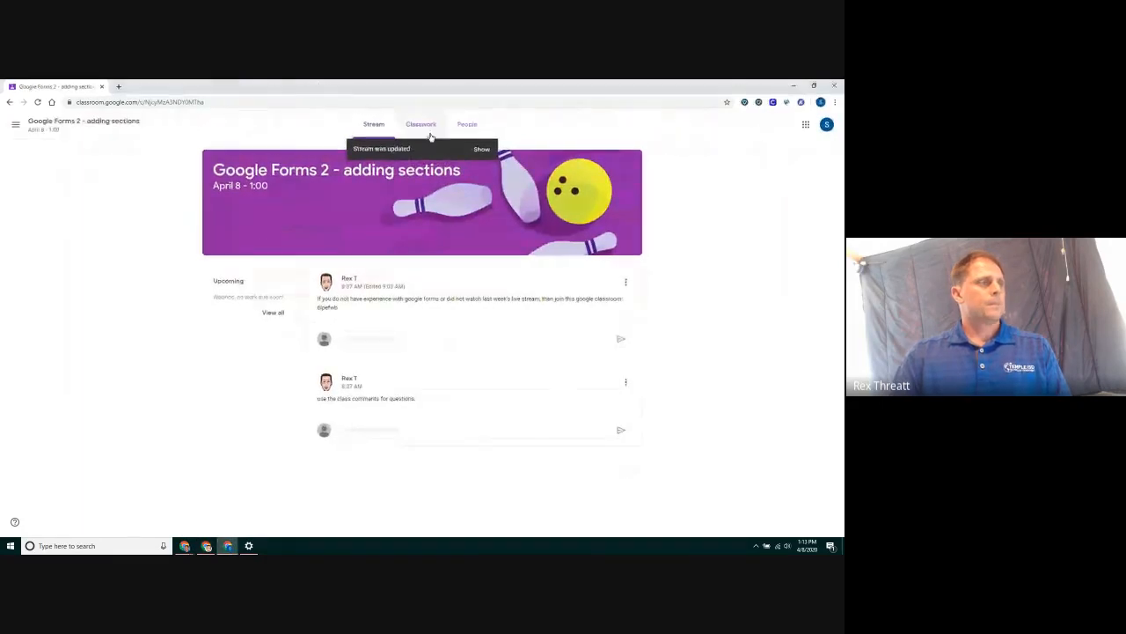
pyautogui.click(423, 126)
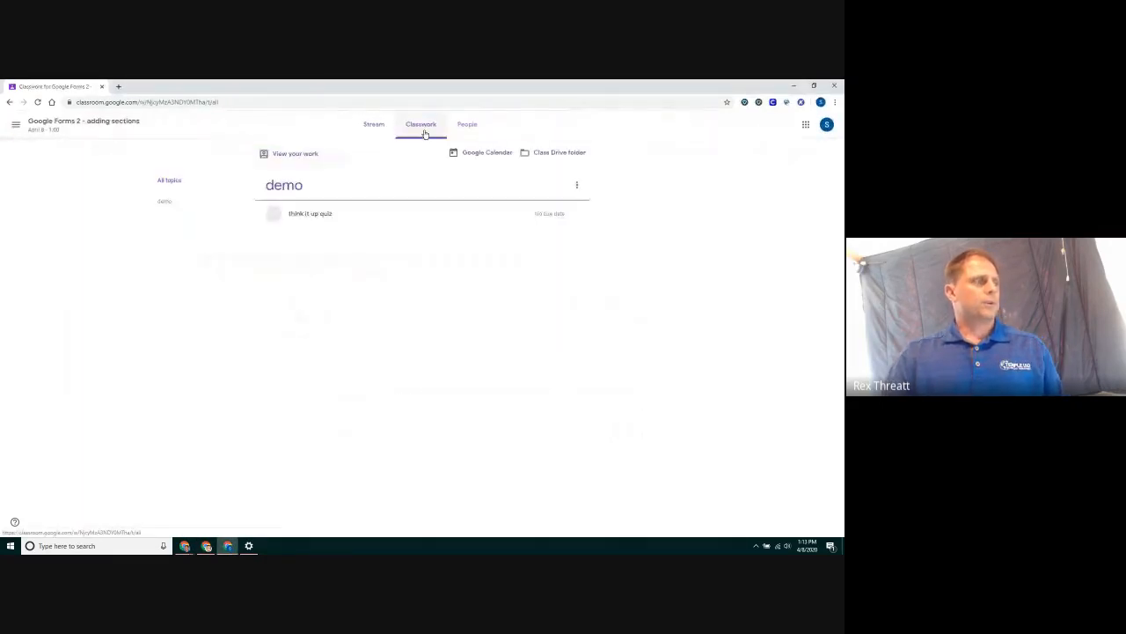
pyautogui.click(338, 213)
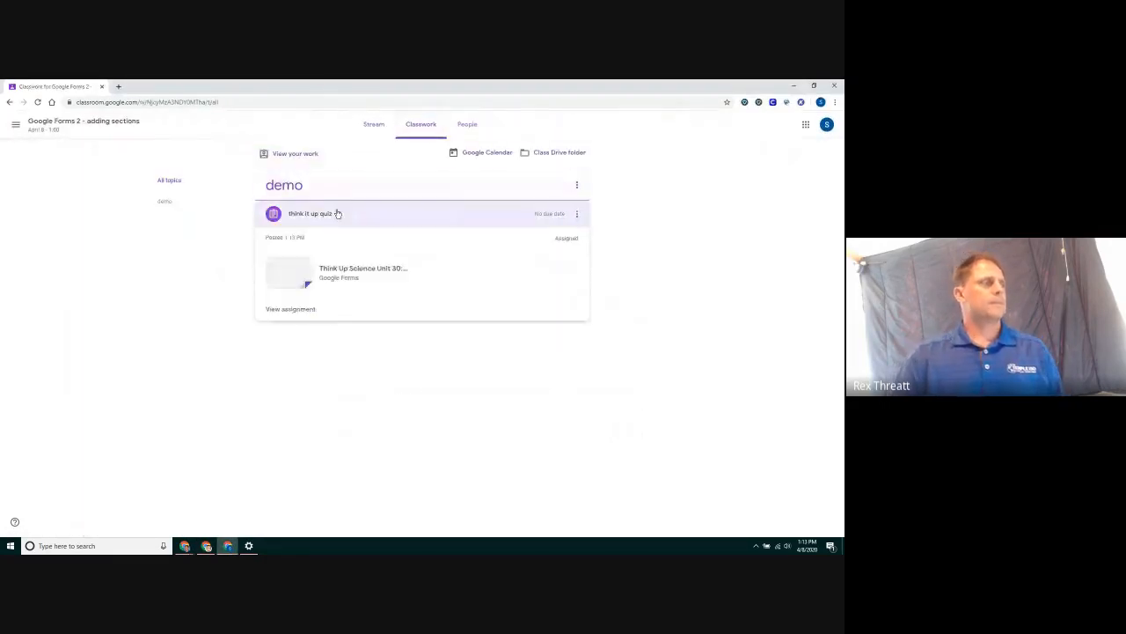
pyautogui.click(355, 269)
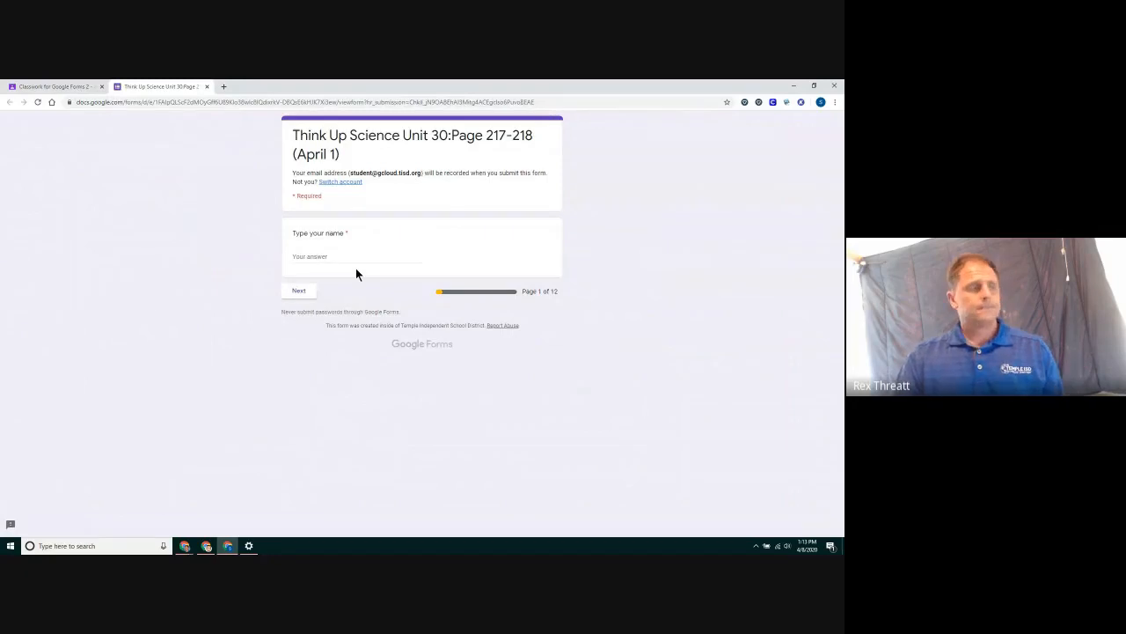
# Step: Fill in the required name question with "name of student" and continue to question 1
pyautogui.click(338, 260)
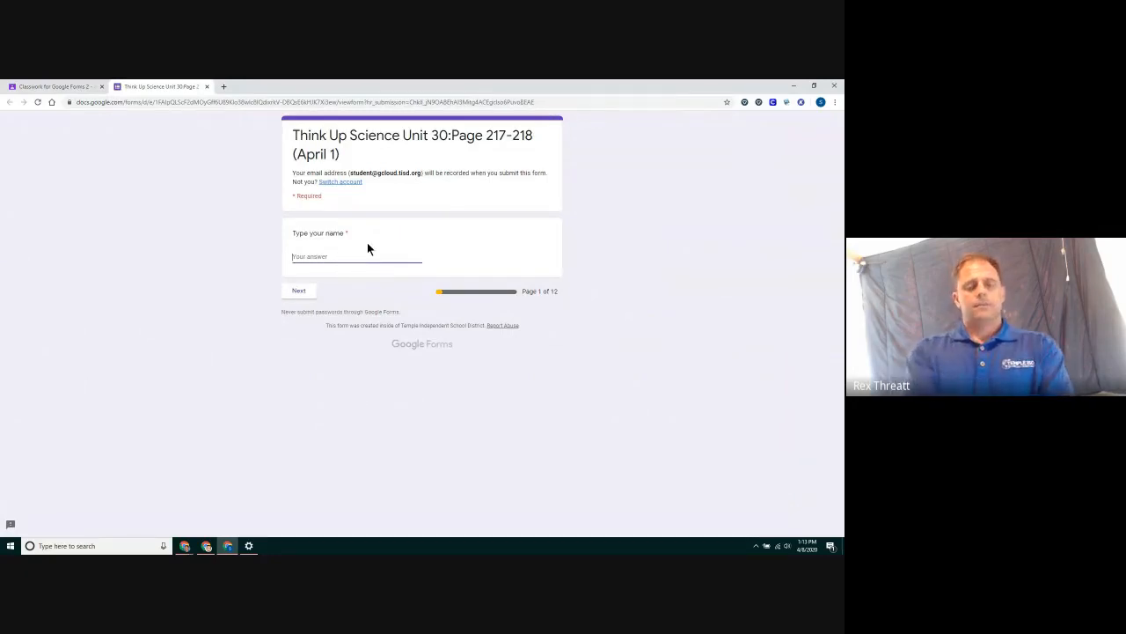
pyautogui.write('name o')
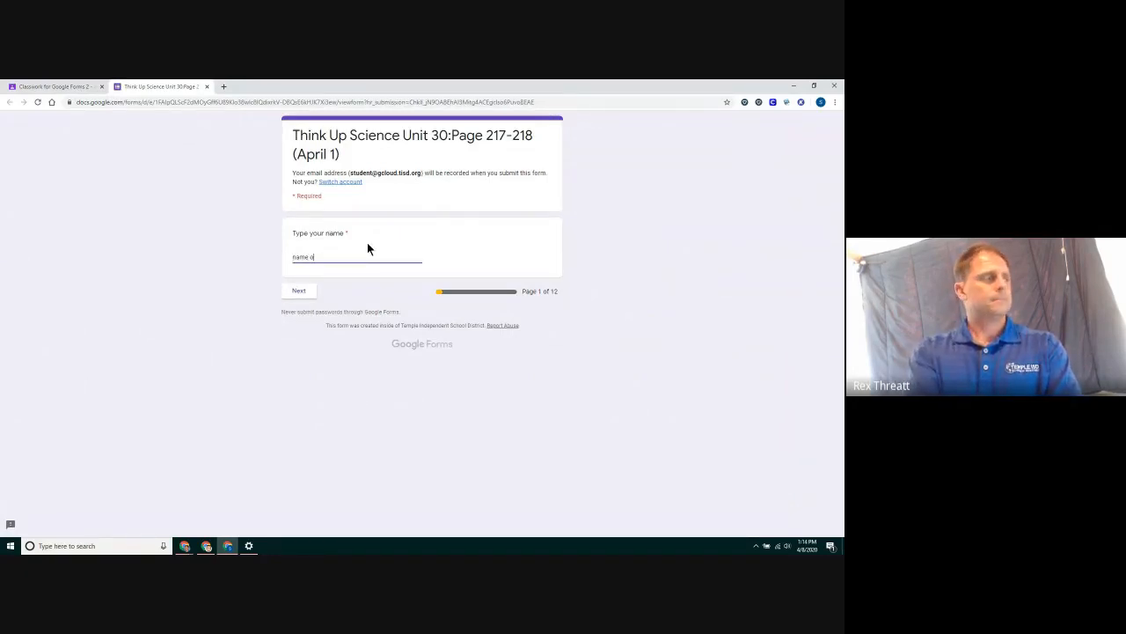
pyautogui.write('f student')
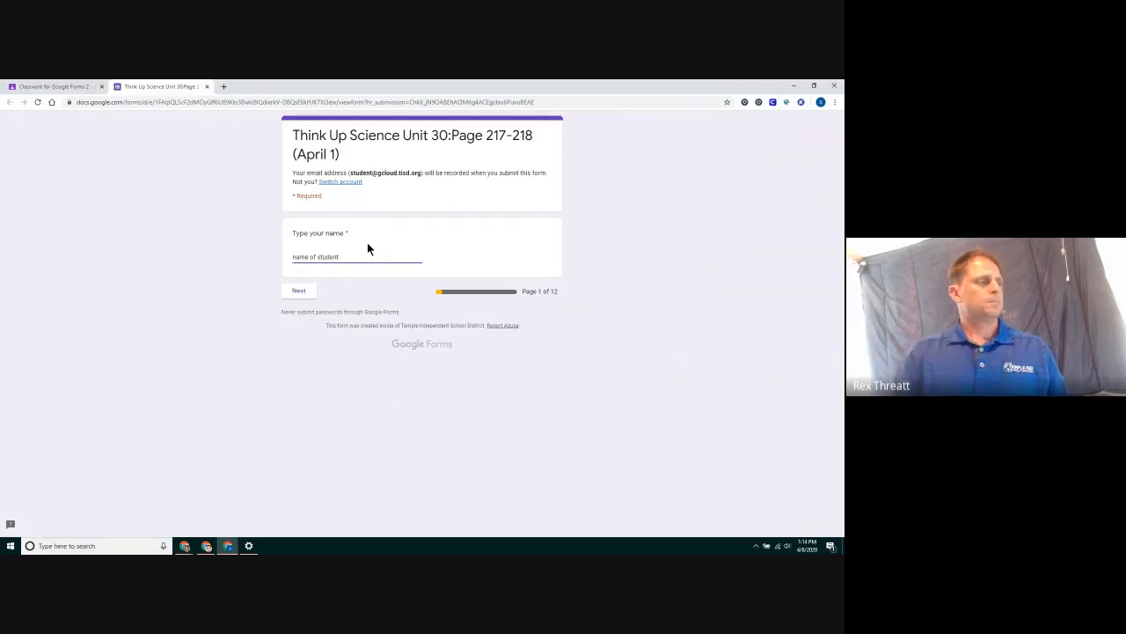
pyautogui.click(300, 291)
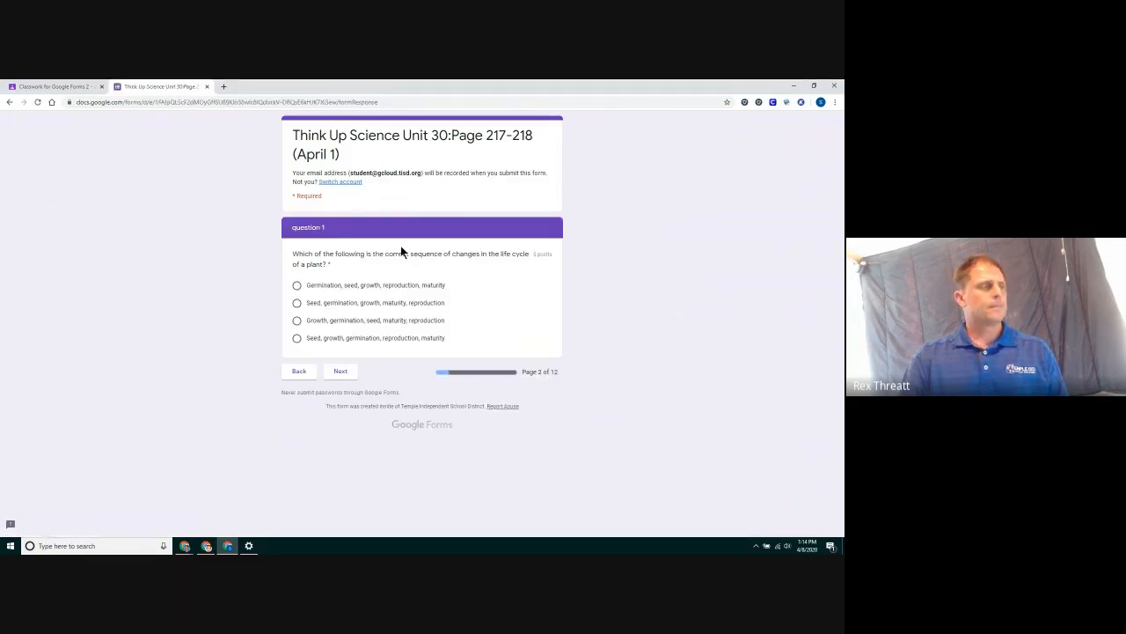
# Step: Answer question 1 with "Seed, germination, growth, maturity, reproduction" and question 2 with picture F, and continue to question 3
pyautogui.click(424, 304)
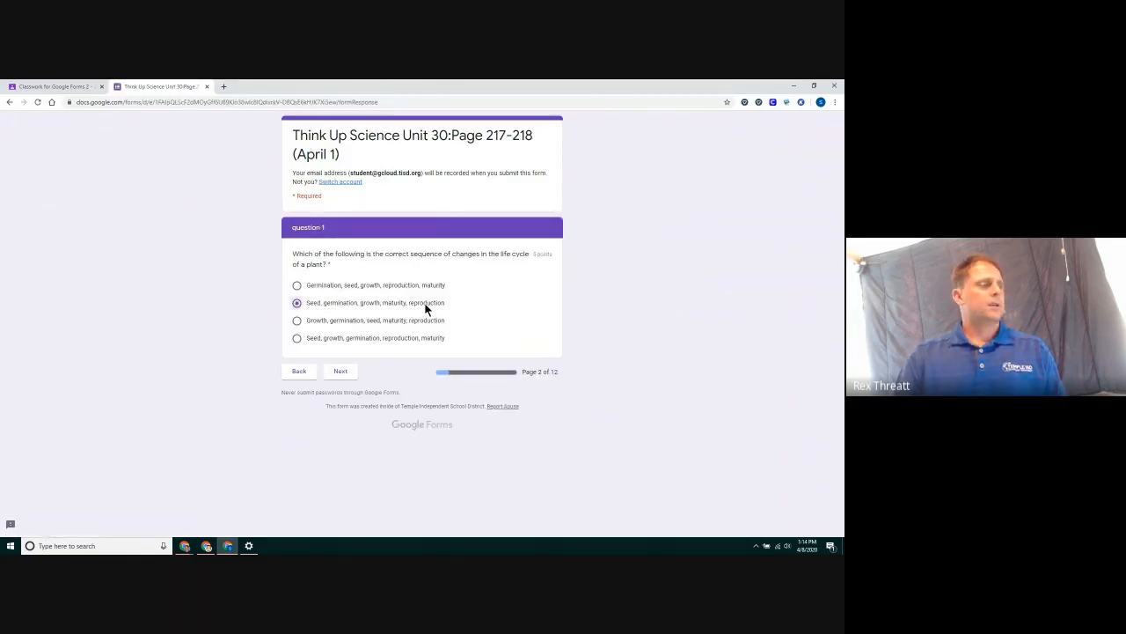
pyautogui.click(343, 374)
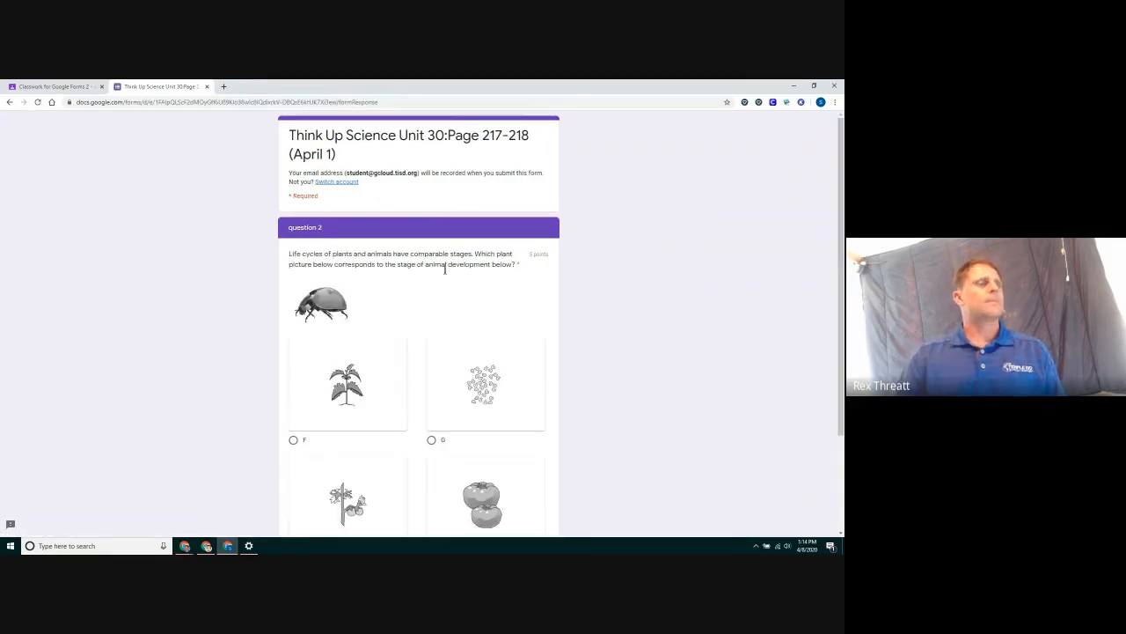
pyautogui.scroll(-2, 494, 293)
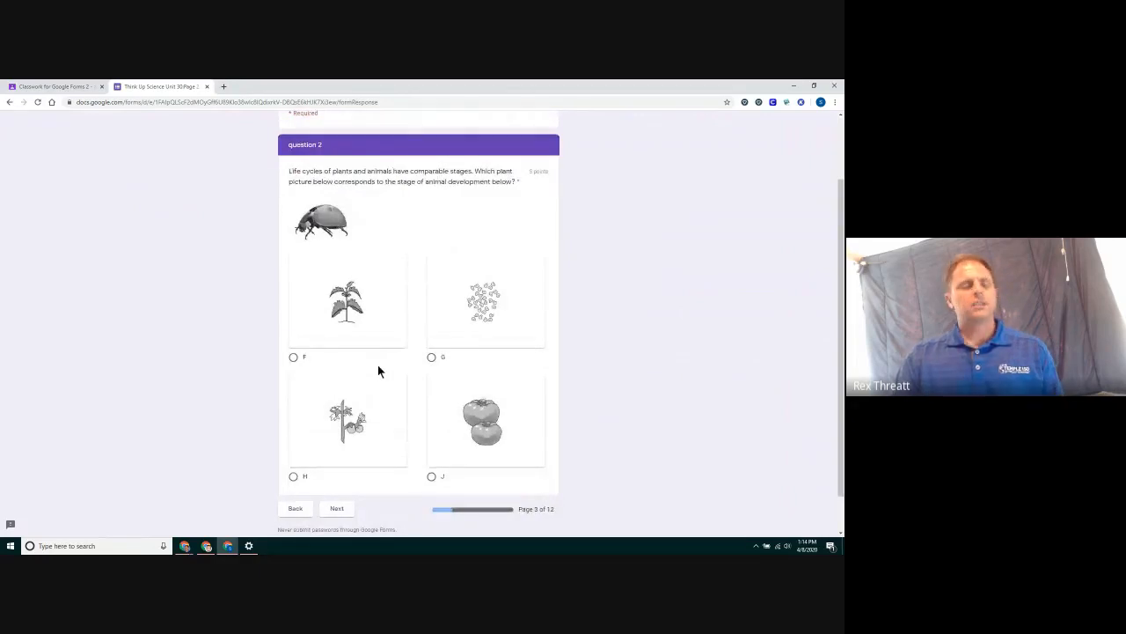
pyautogui.click(294, 357)
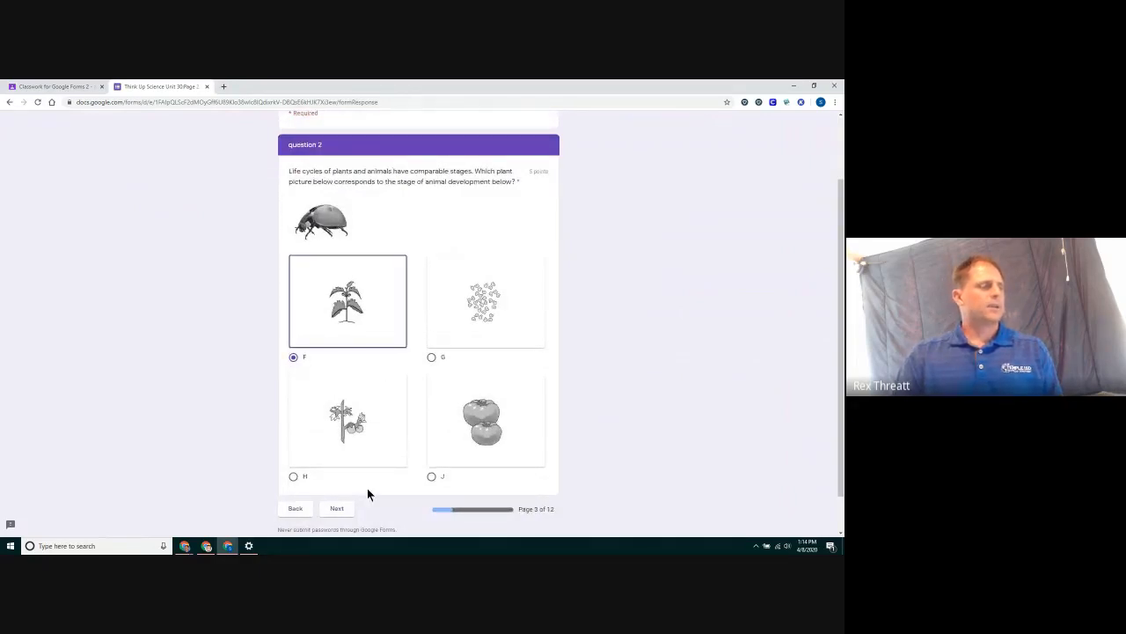
pyautogui.click(343, 508)
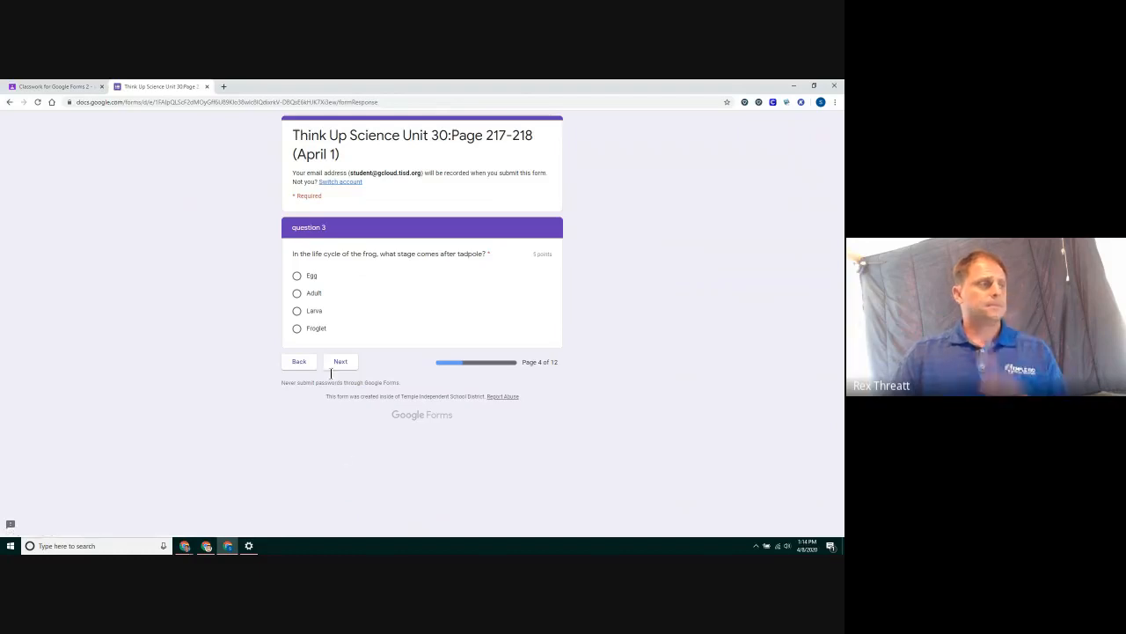
# Step: Answer question 3 with "Larva" and question 4 with "older", and continue to question 5
pyautogui.click(314, 311)
pyautogui.click(343, 362)
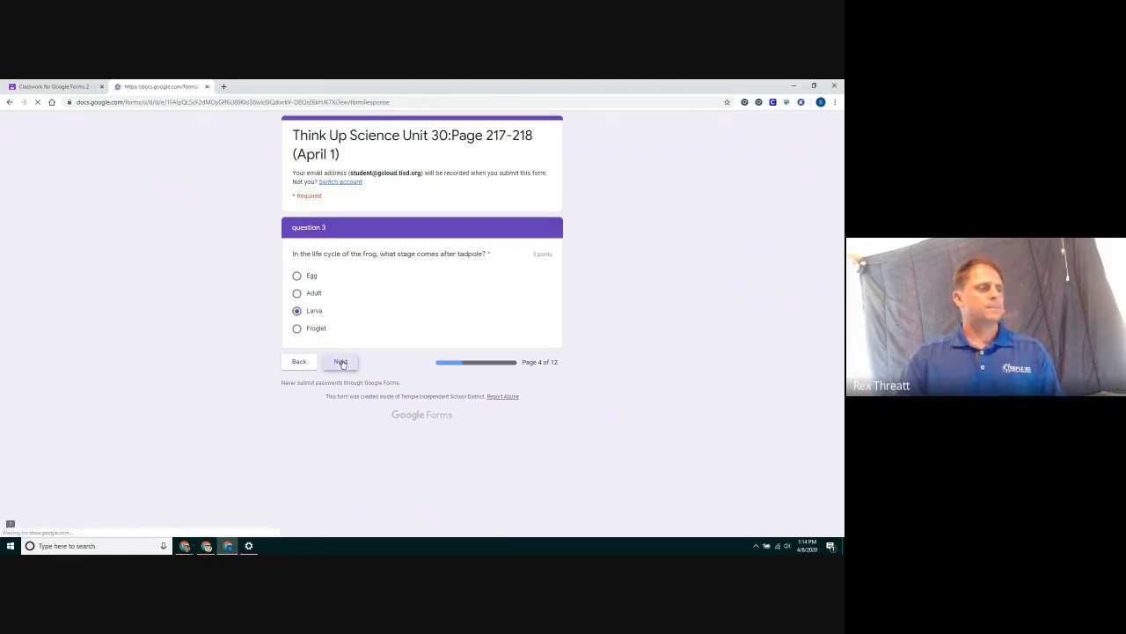
pyautogui.click(315, 303)
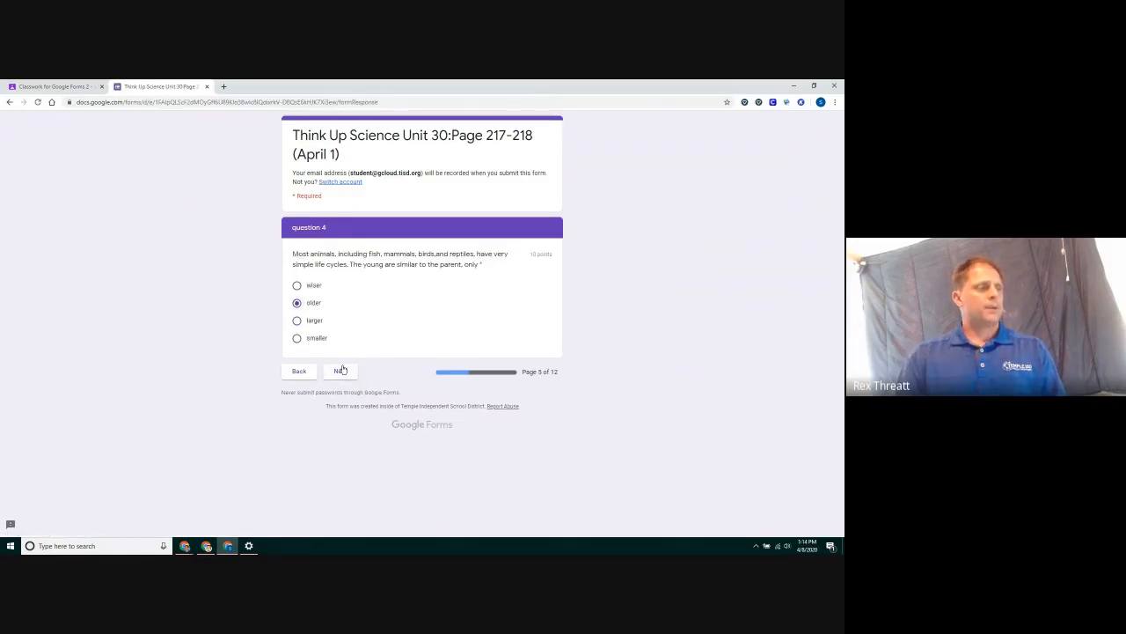
pyautogui.click(342, 370)
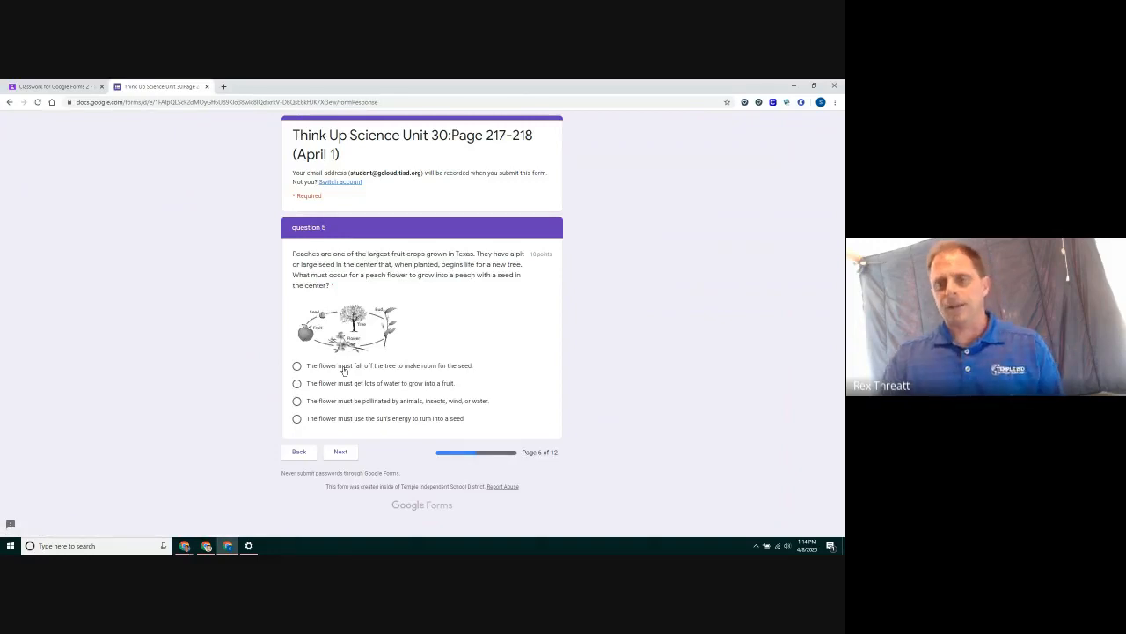
# Step: Answer question 5 with the lots-of-water option, go back from question 6, and change it to "The flower must be pollinated by animals, insects, wind, or water."
pyautogui.click(327, 383)
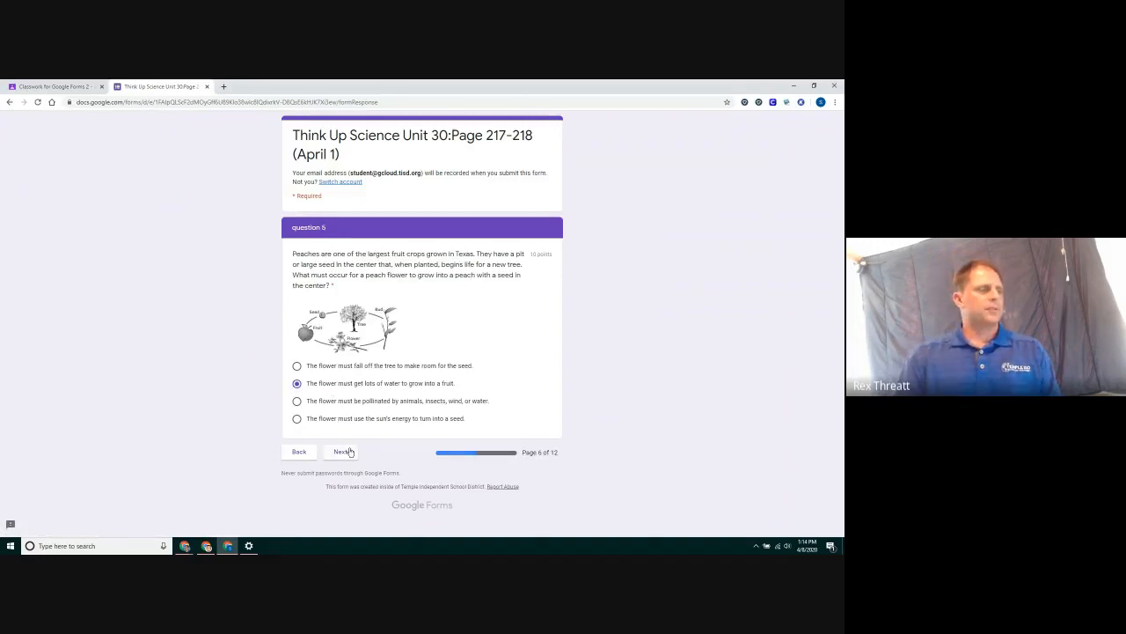
pyautogui.click(349, 452)
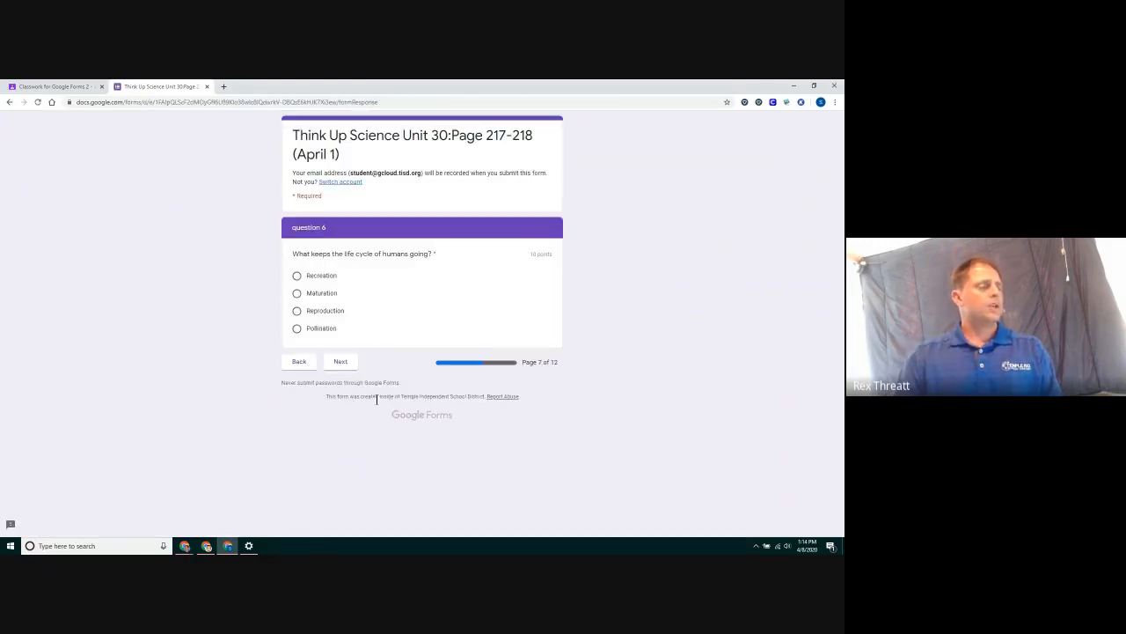
pyautogui.click(297, 361)
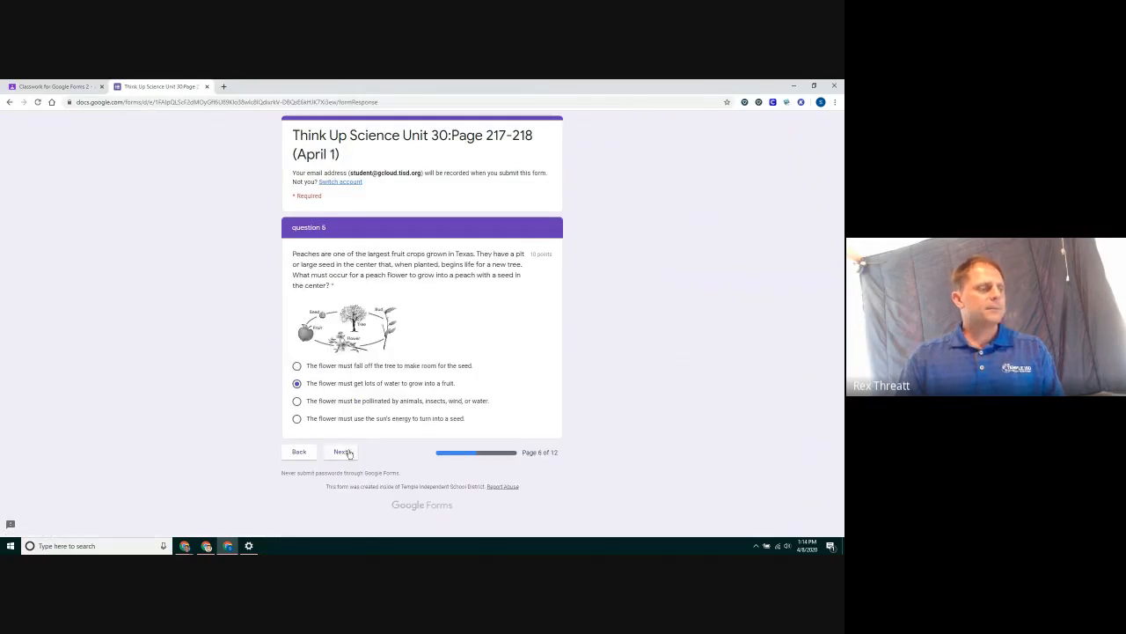
pyautogui.click(353, 402)
pyautogui.click(350, 452)
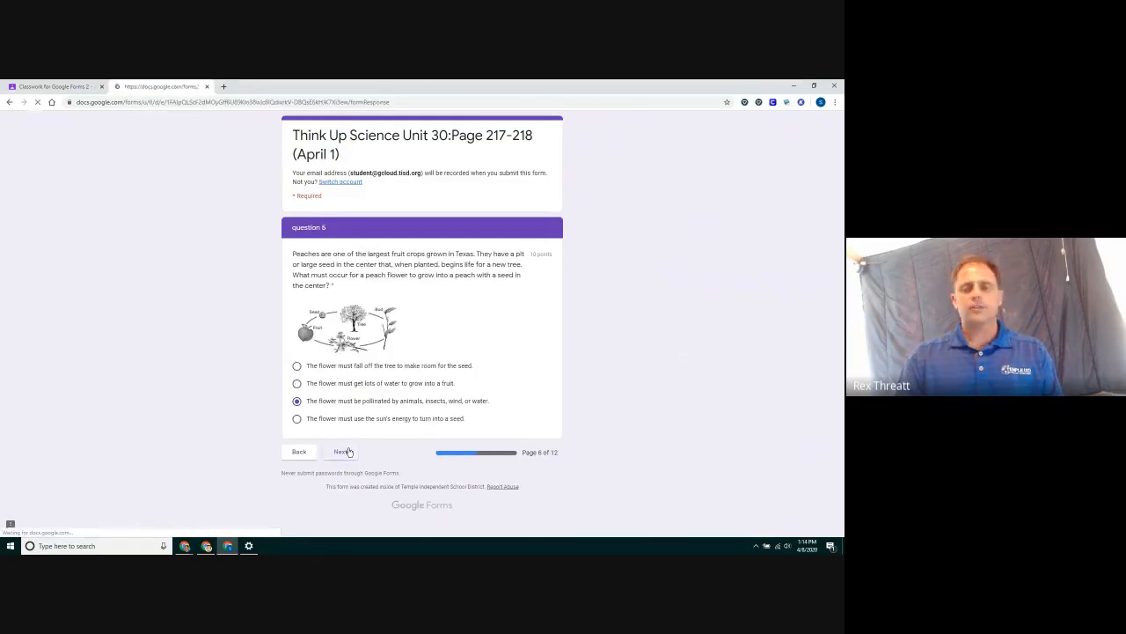
# Step: Answer question 6 with "Reproduction" and question 7 with "Metric ruler", checking the page count beside the progress bar
pyautogui.click(326, 316)
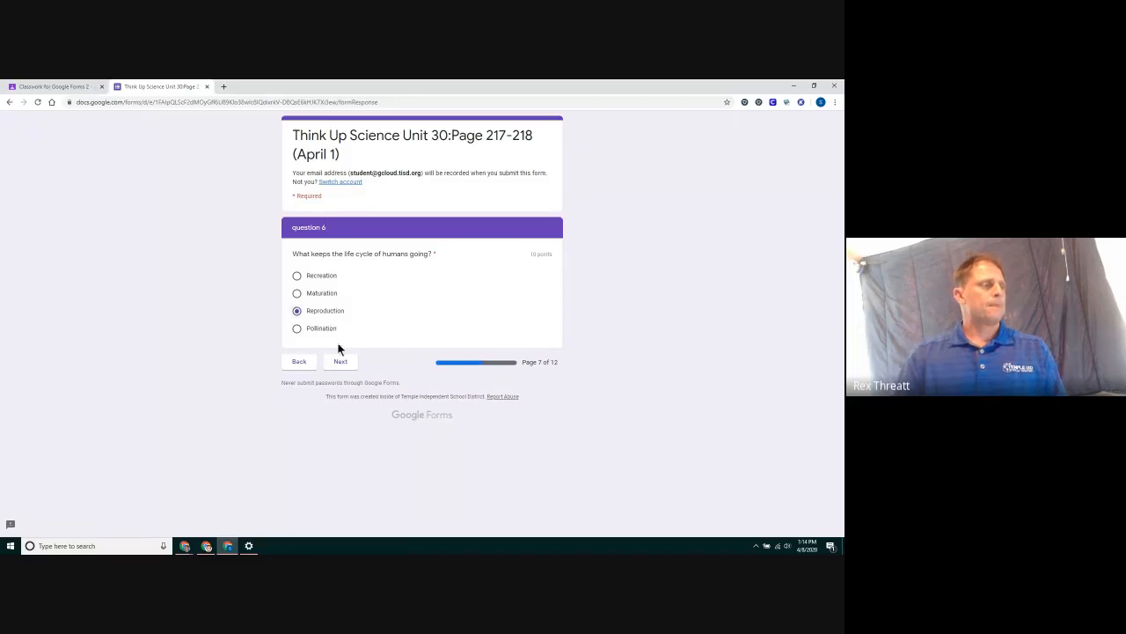
pyautogui.click(341, 362)
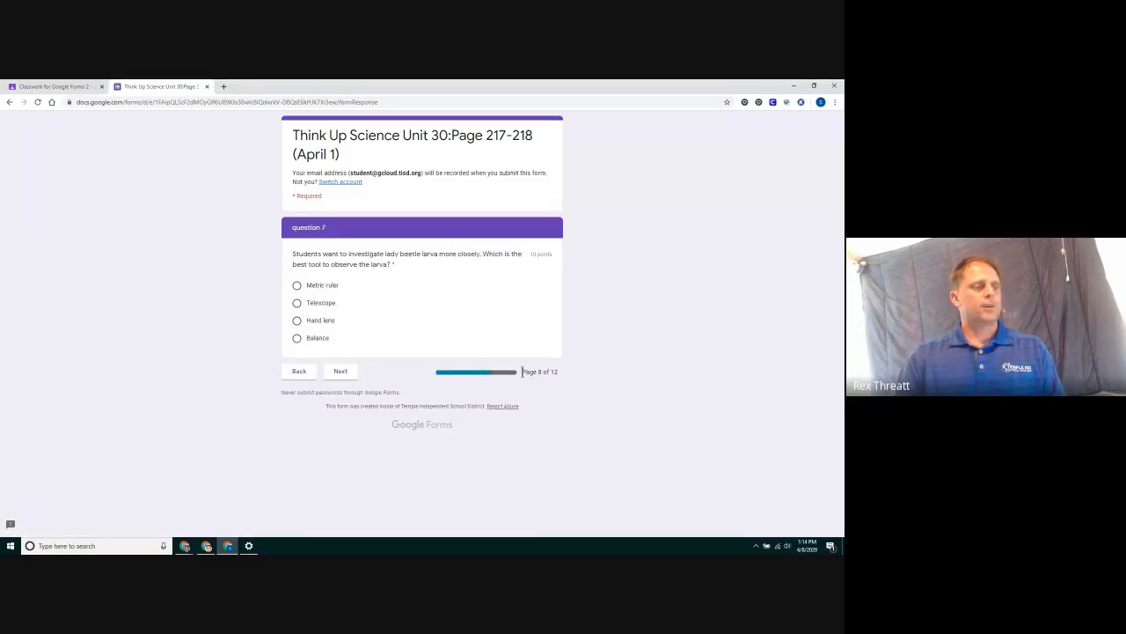
pyautogui.moveTo(522, 373); pyautogui.dragTo(558, 373)
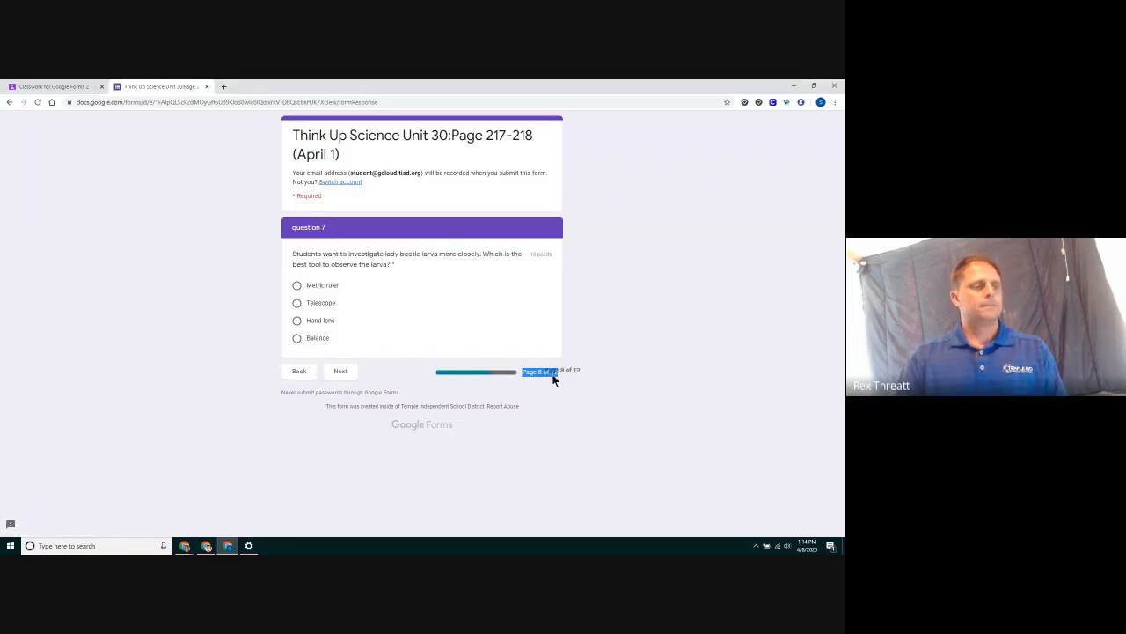
pyautogui.click(570, 391)
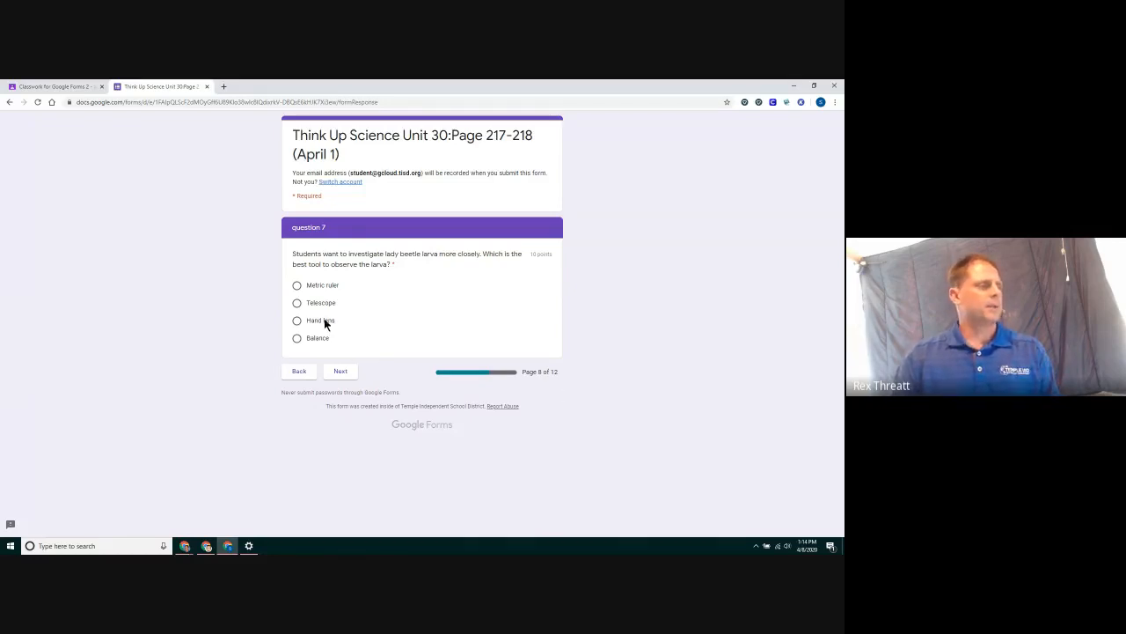
pyautogui.click(322, 285)
pyautogui.click(347, 371)
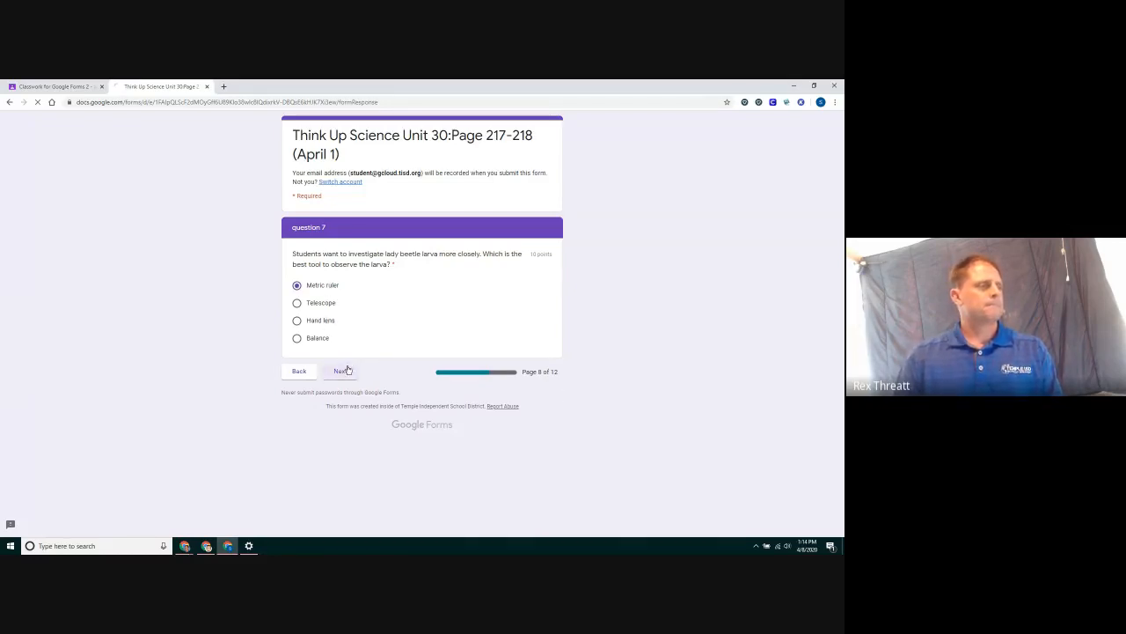
# Step: Answer question 8 with "why change is important" and question 9 with "dragonfly", and continue to question 10
pyautogui.moveTo(296, 228); pyautogui.dragTo(330, 230)
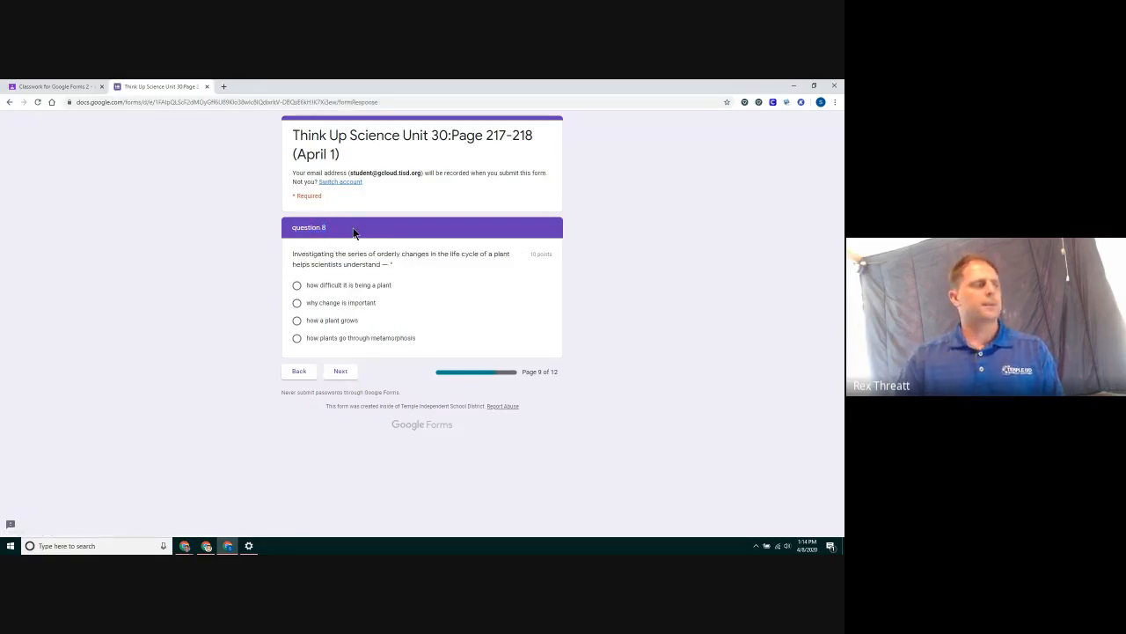
pyautogui.click(354, 303)
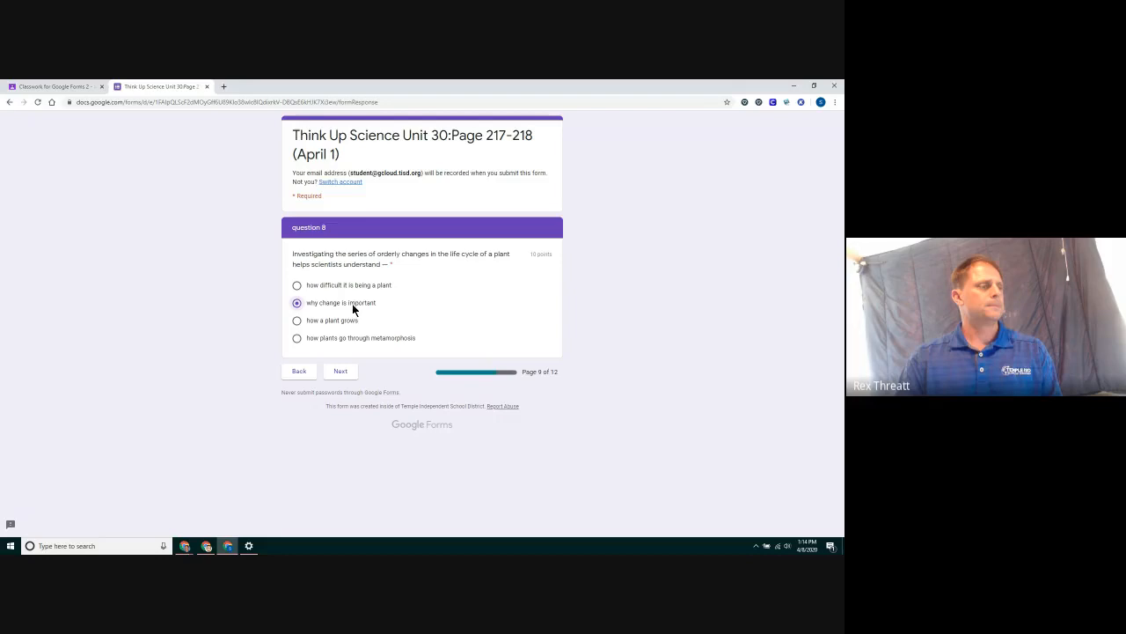
pyautogui.click(348, 376)
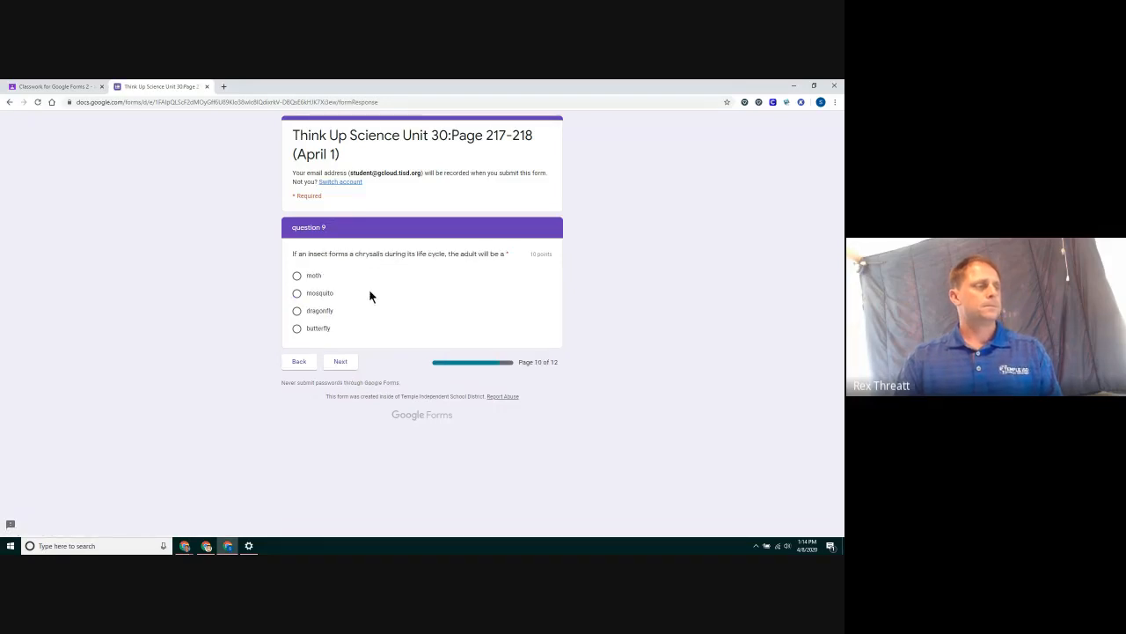
pyautogui.click(322, 312)
pyautogui.click(339, 361)
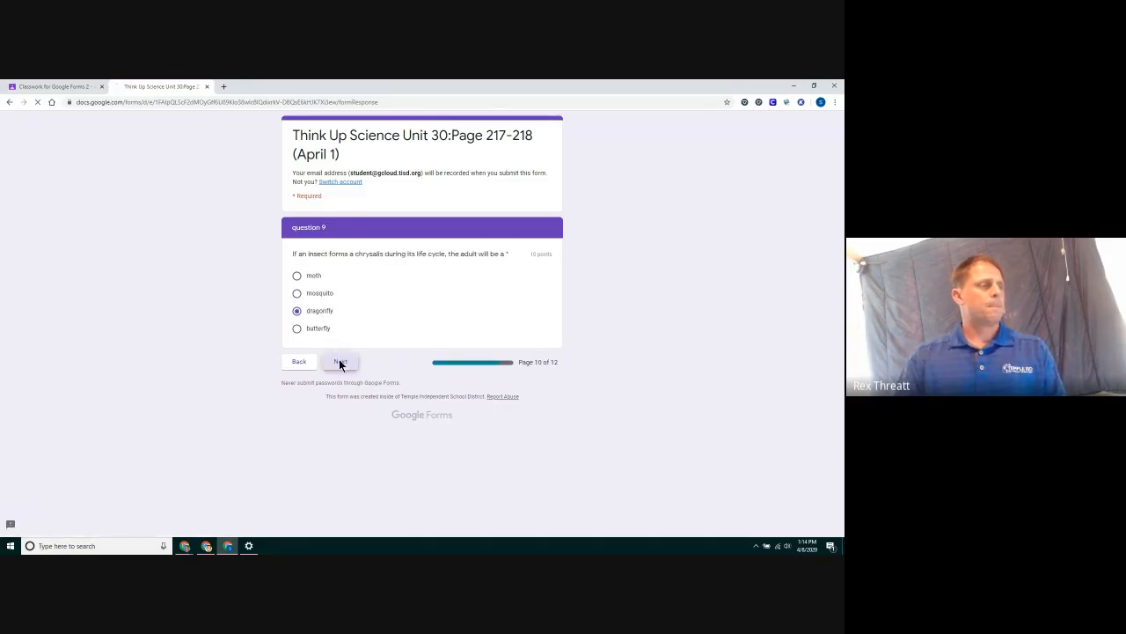
# Step: Answer question 10, choose the newborn chick and newly hatched caterpillar comparison for question 11, and submit the quiz
pyautogui.click(340, 360)
pyautogui.click(342, 428)
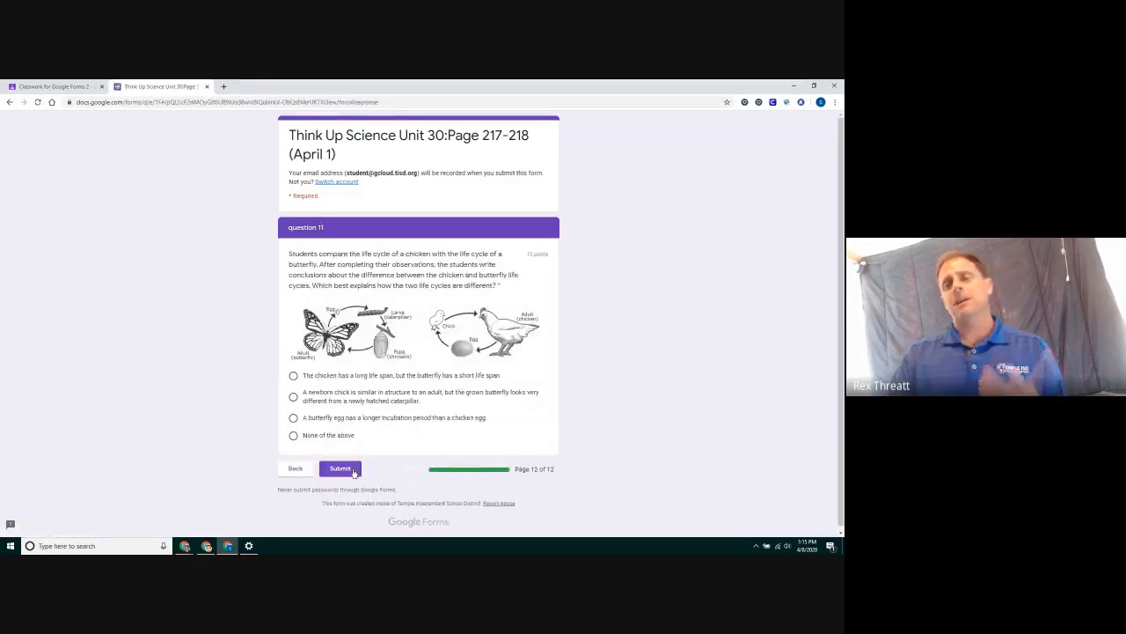
pyautogui.click(334, 403)
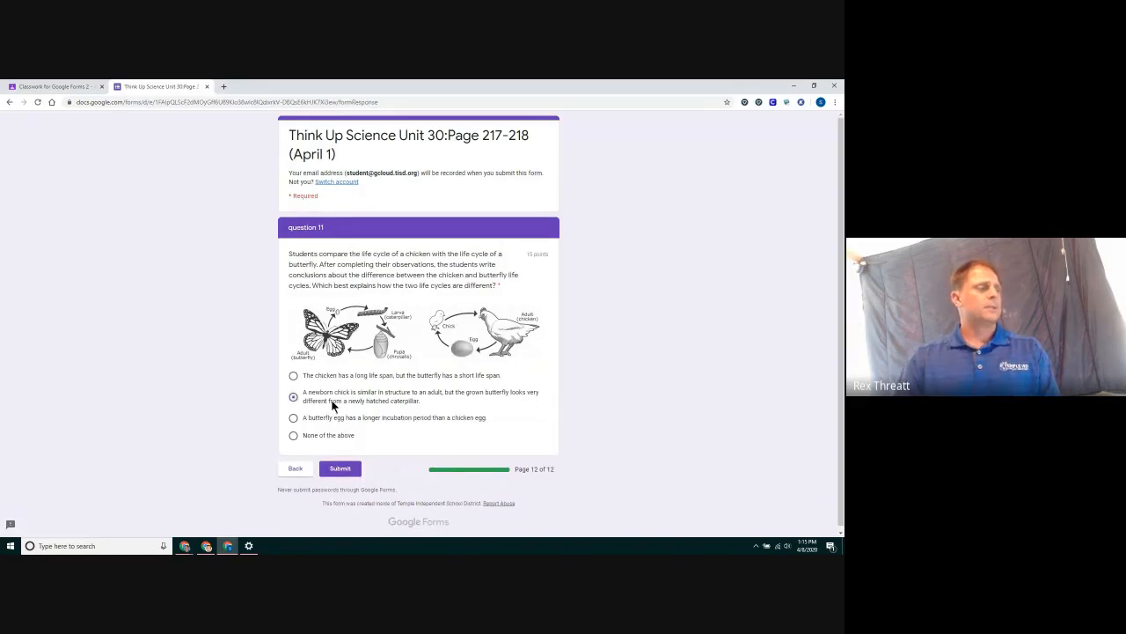
pyautogui.click(343, 470)
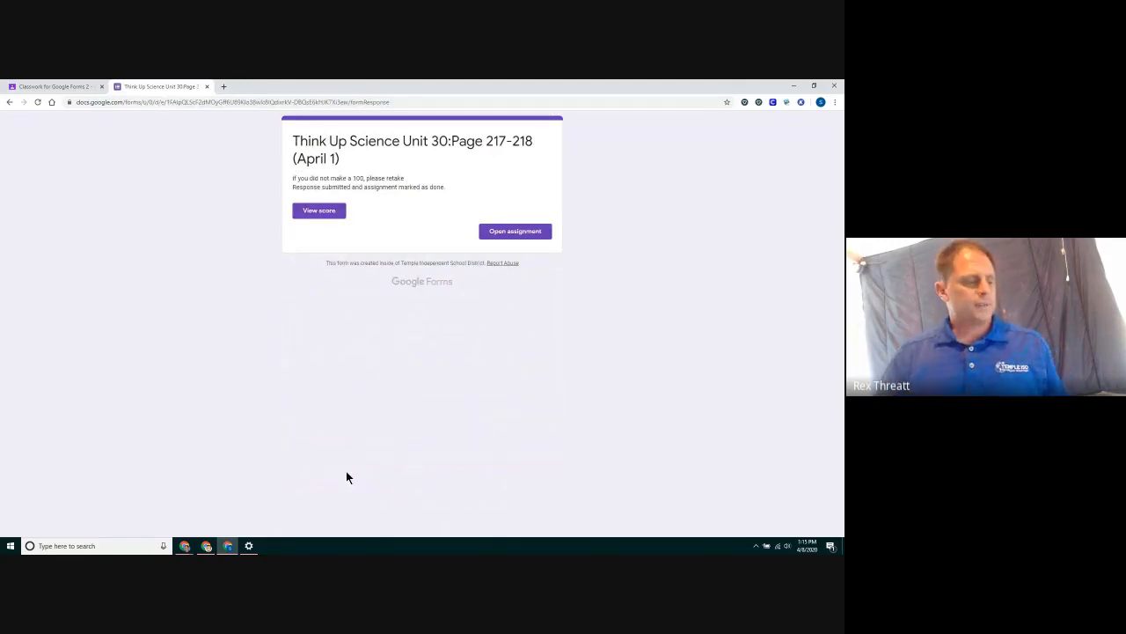
# Step: Open the score for the submitted quiz, review the total points and the marked answers, and close the score page
pyautogui.click(328, 213)
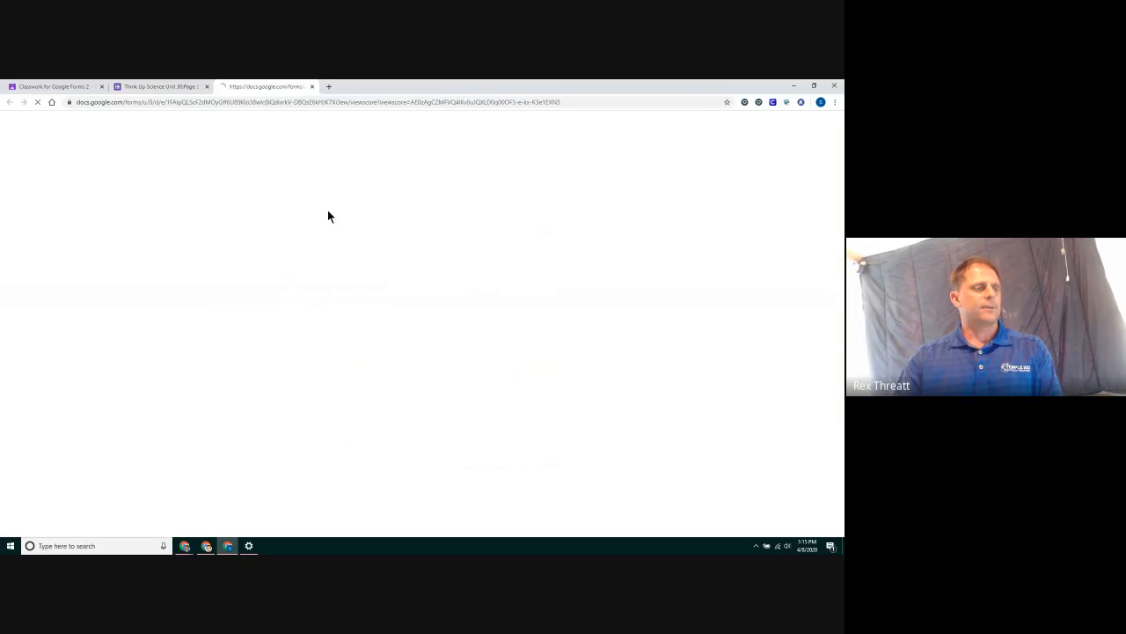
pyautogui.scroll(-2, 408, 256)
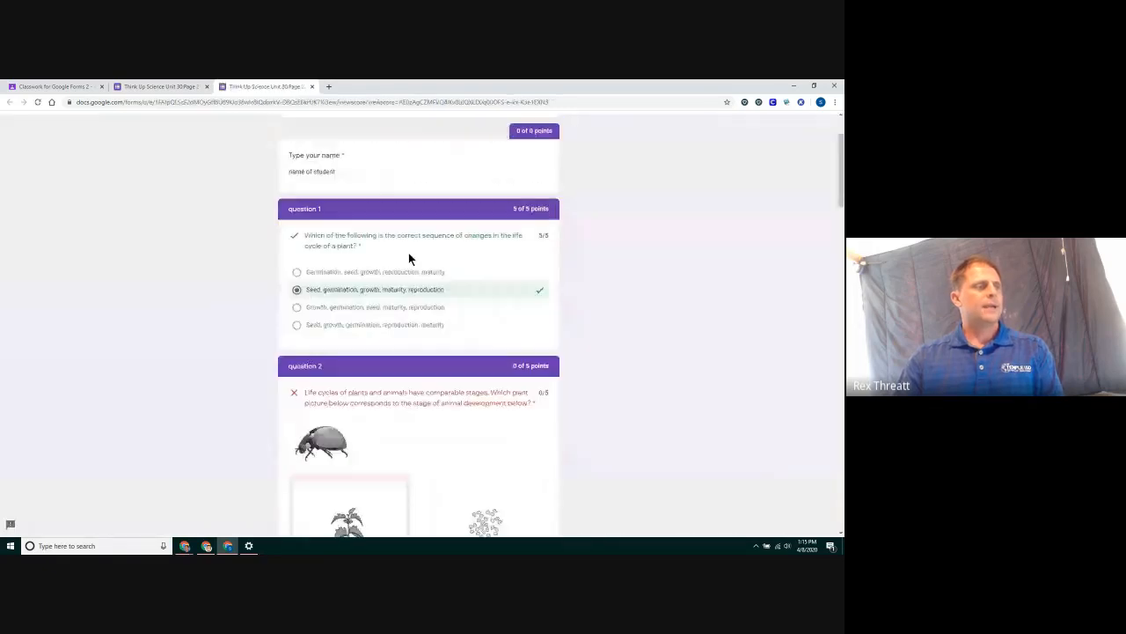
pyautogui.scroll(-4, 409, 256)
pyautogui.scroll(-2, 408, 257)
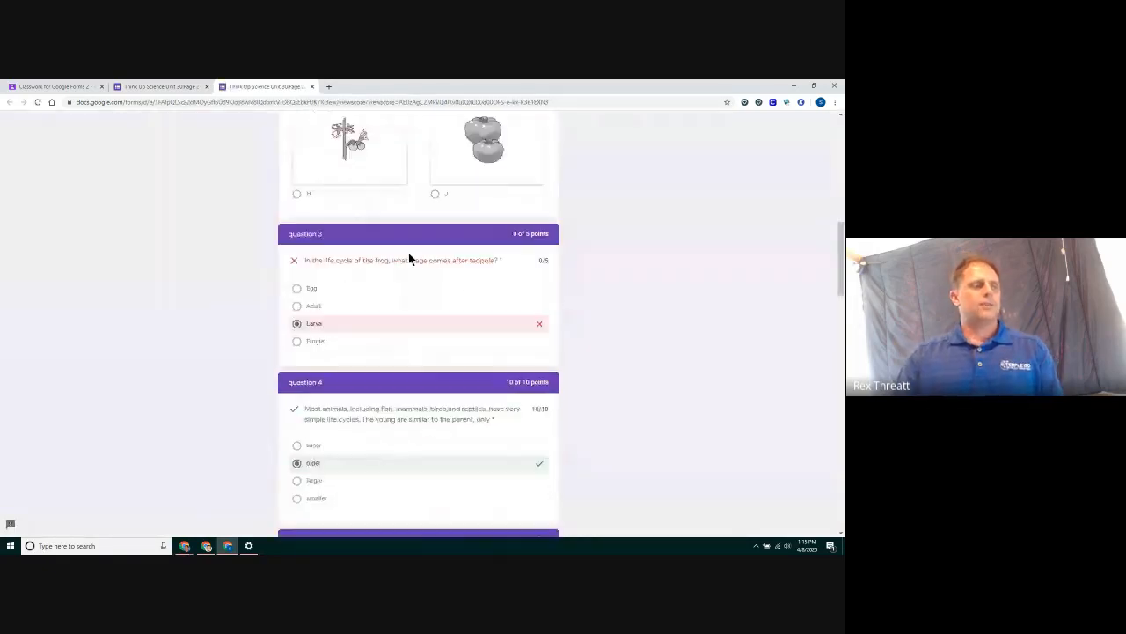
pyautogui.scroll(-3, 408, 257)
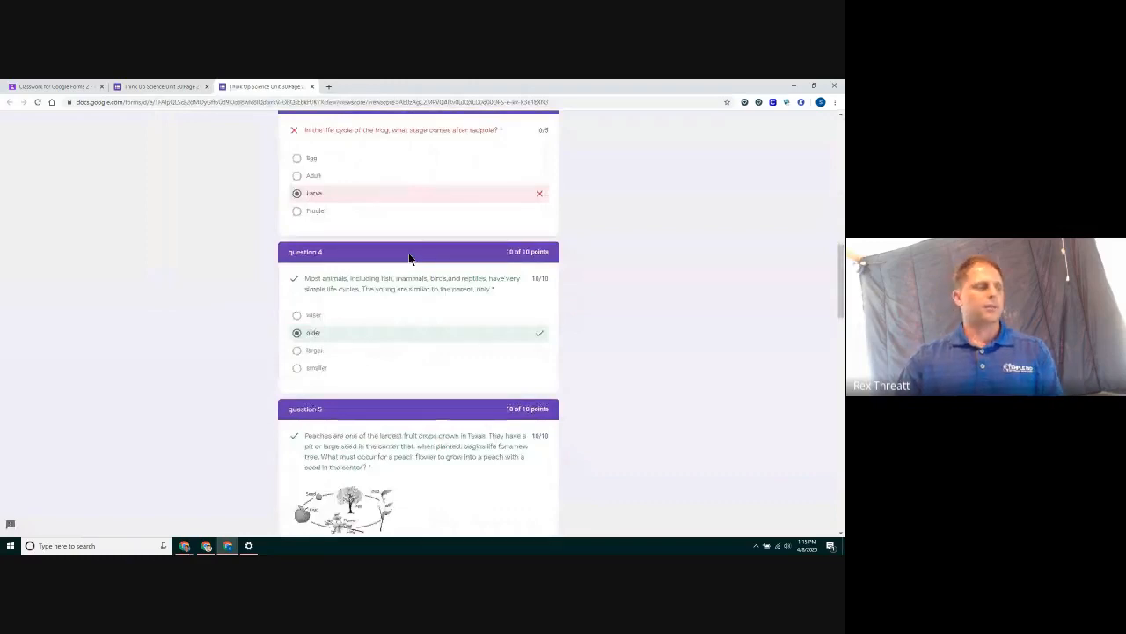
pyautogui.scroll(-3, 408, 257)
pyautogui.scroll(-6, 409, 257)
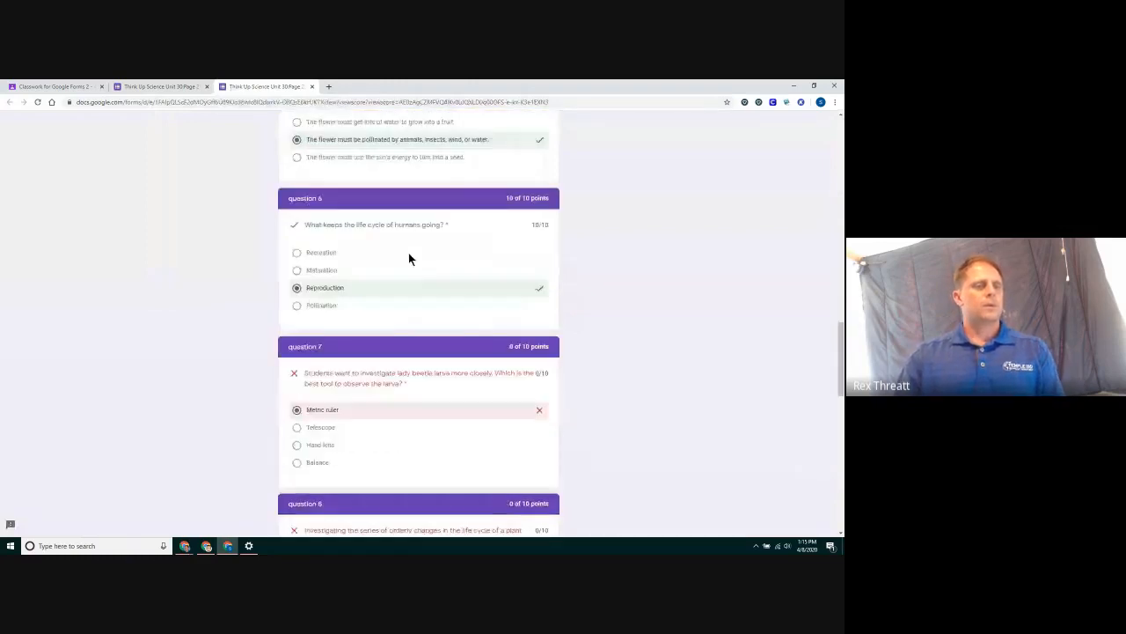
pyautogui.moveTo(841, 359); pyautogui.dragTo(836, 141)
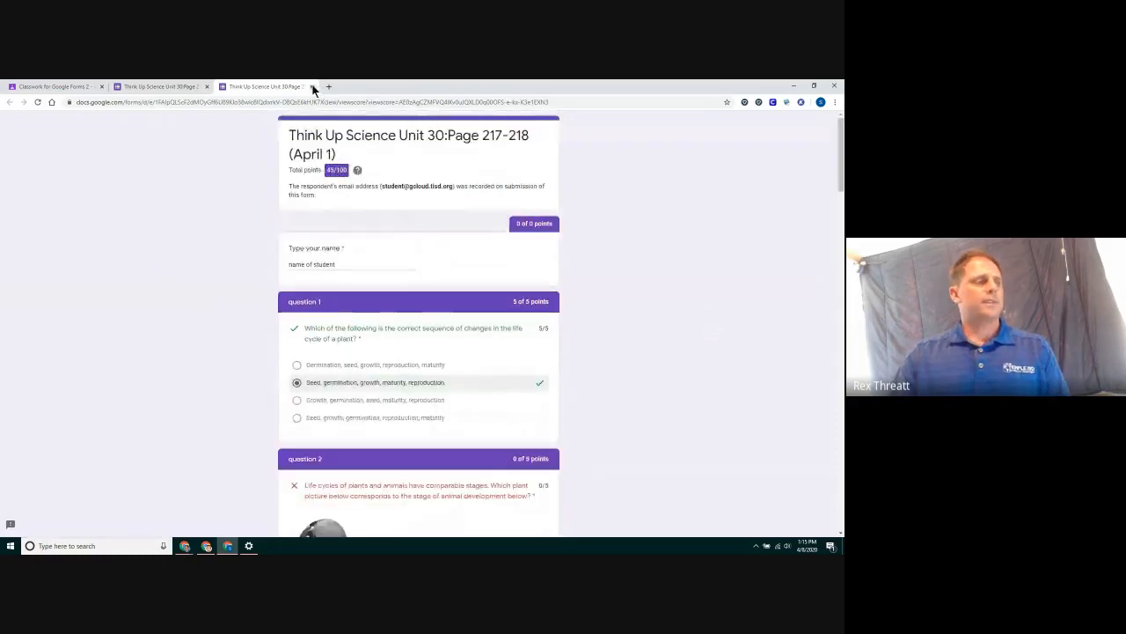
pyautogui.click(312, 86)
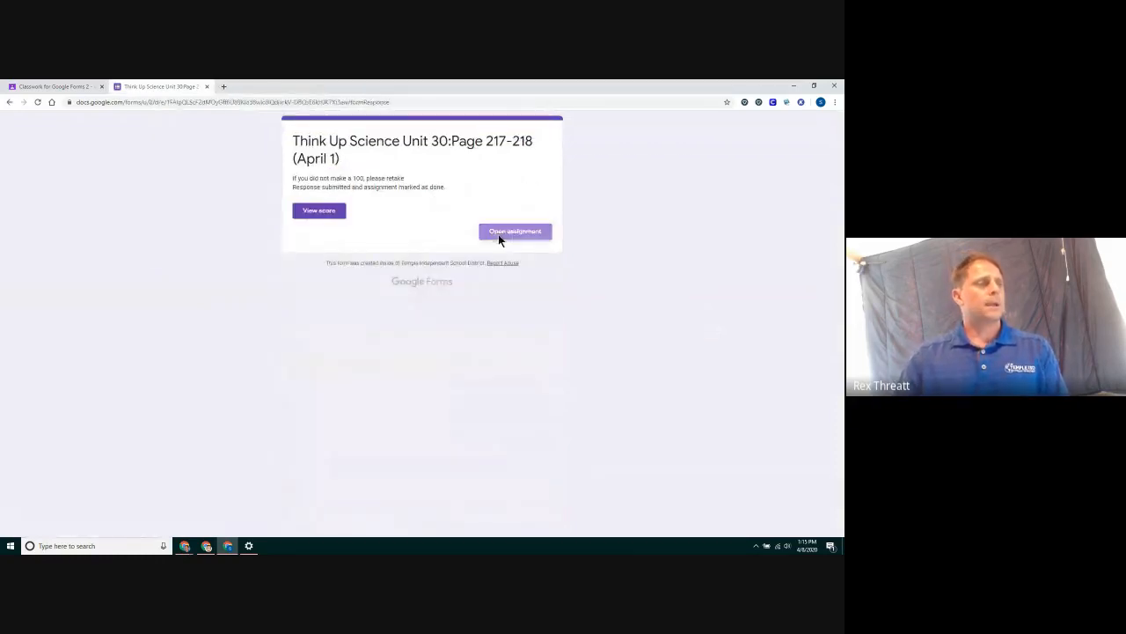
# Step: Open the think it up quiz assignment, try to reopen its attached form as the student, and close the form page
pyautogui.click(498, 234)
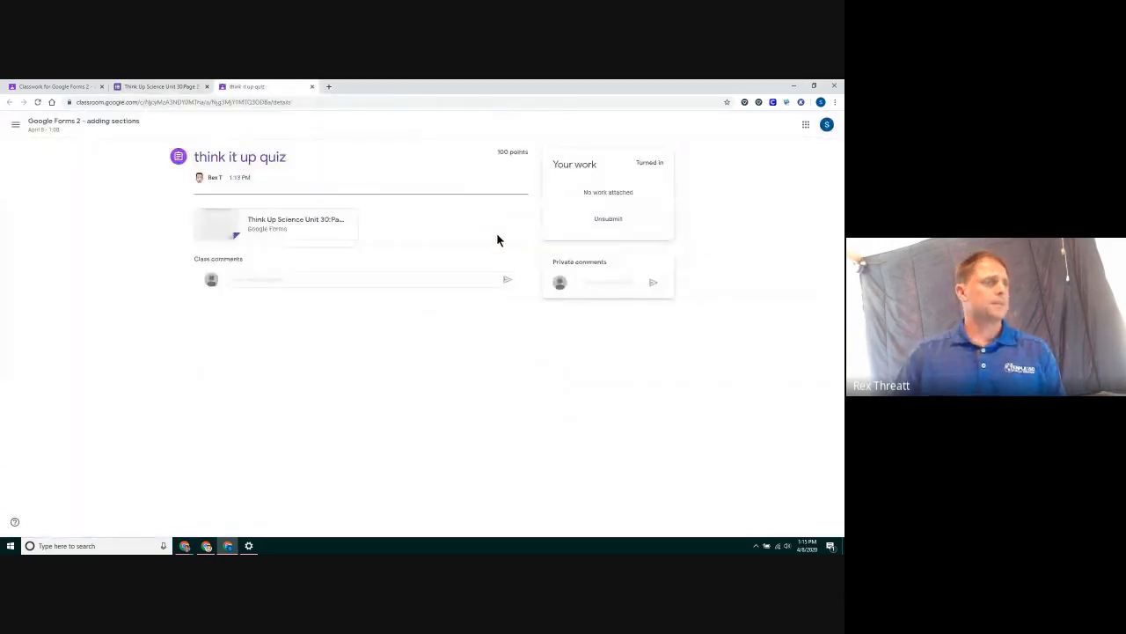
pyautogui.click(310, 220)
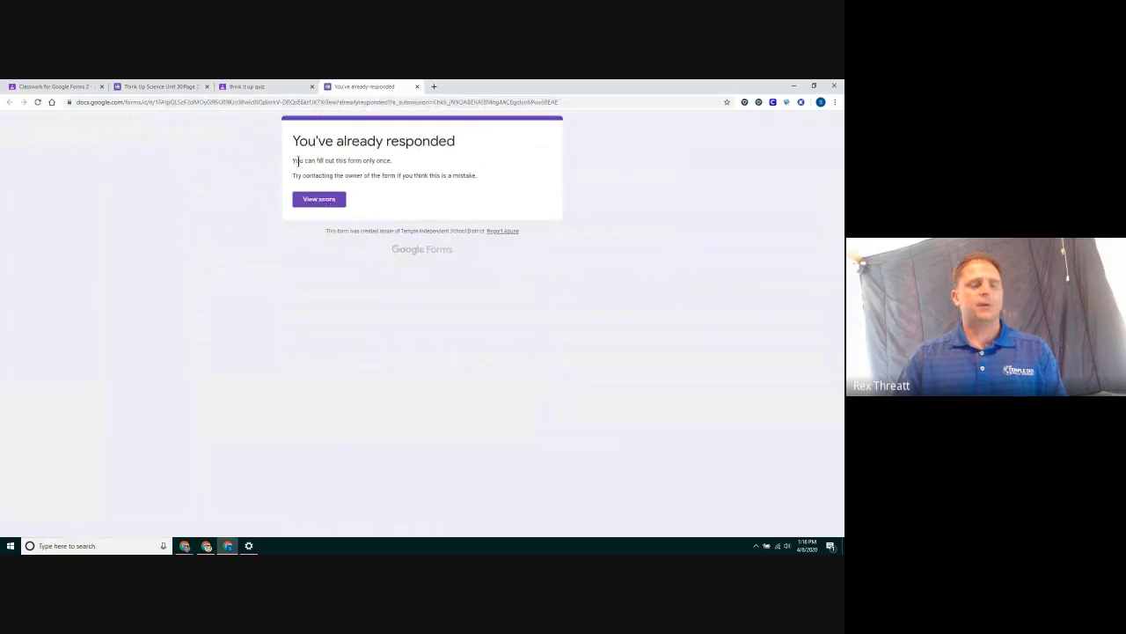
pyautogui.moveTo(294, 161); pyautogui.dragTo(387, 178)
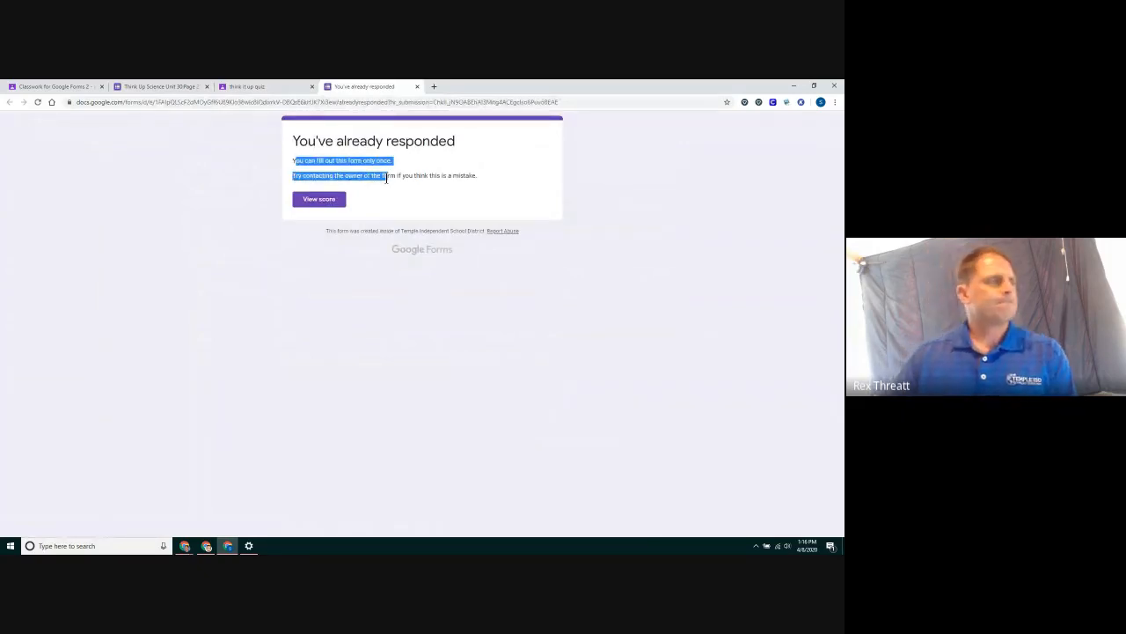
pyautogui.click(405, 176)
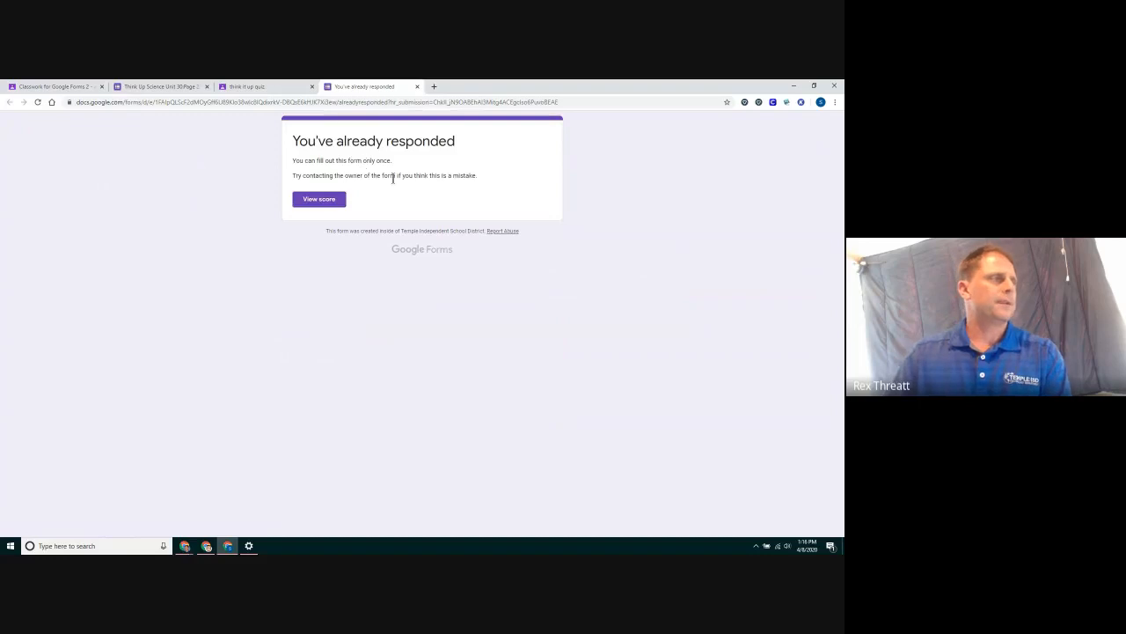
pyautogui.click(417, 86)
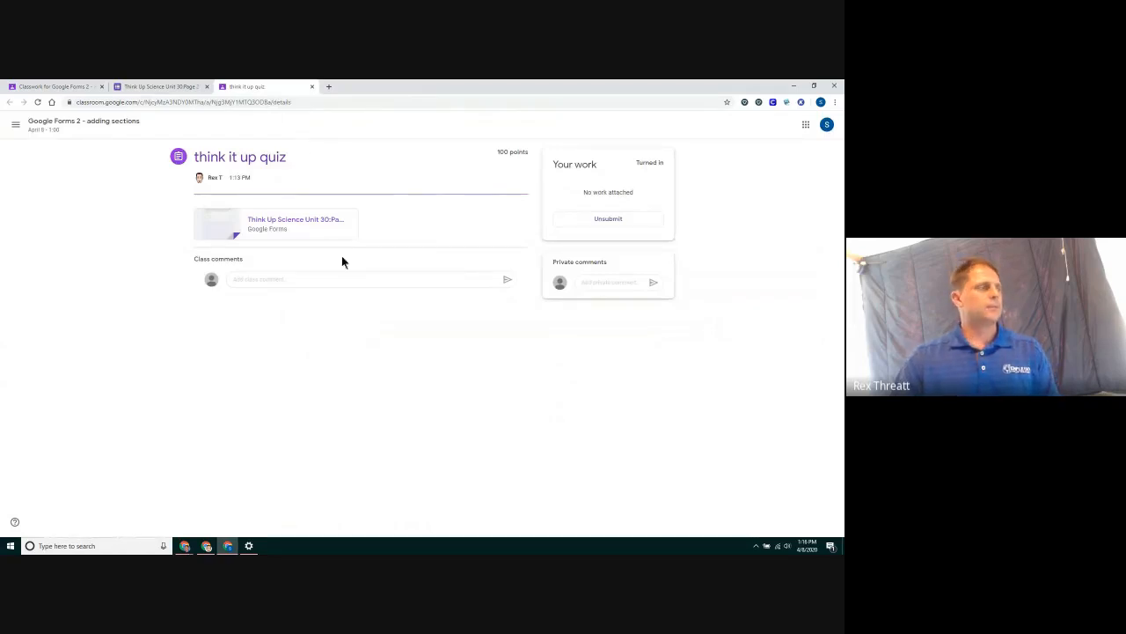
# Step: Switch to the teacher's Classroom window and open the form attached to the think it up quiz assignment for editing
pyautogui.click(206, 546)
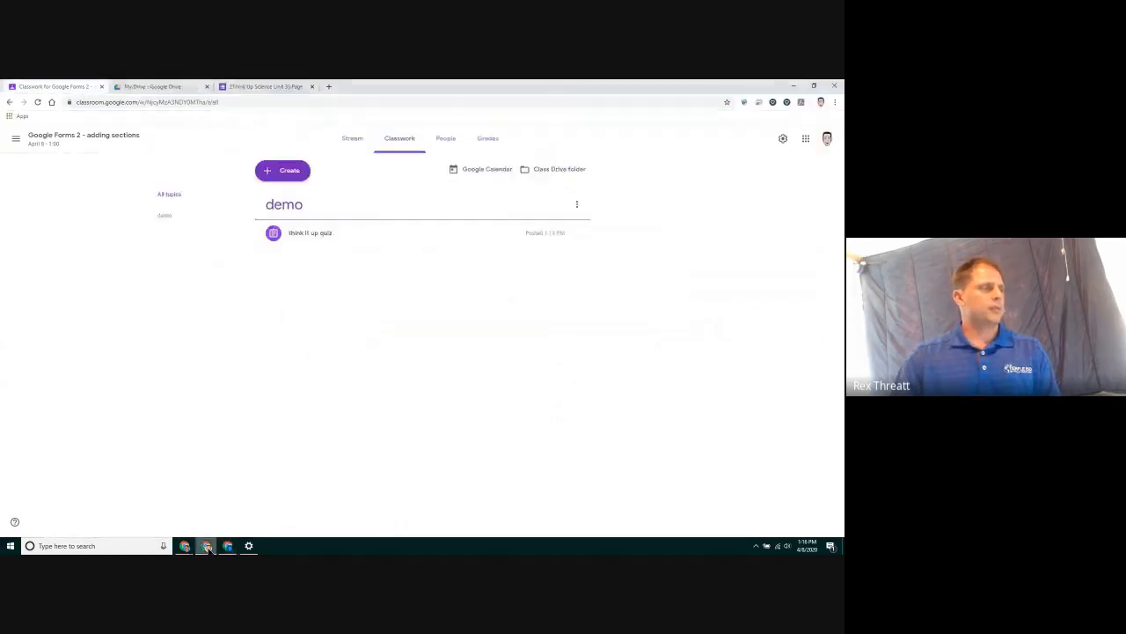
pyautogui.click(329, 234)
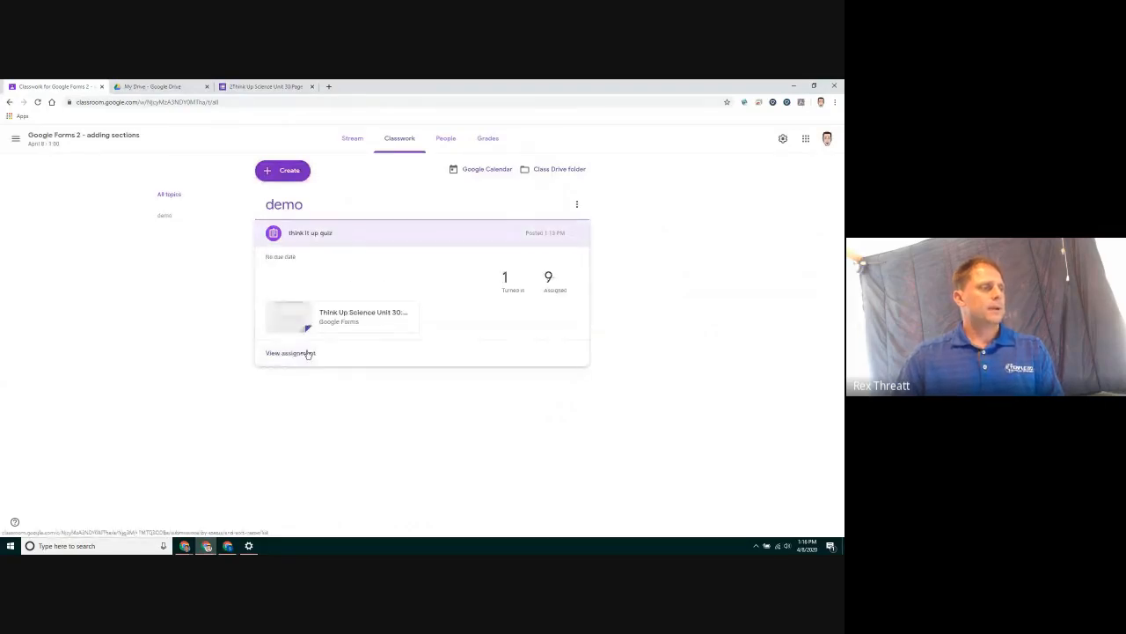
pyautogui.click(340, 318)
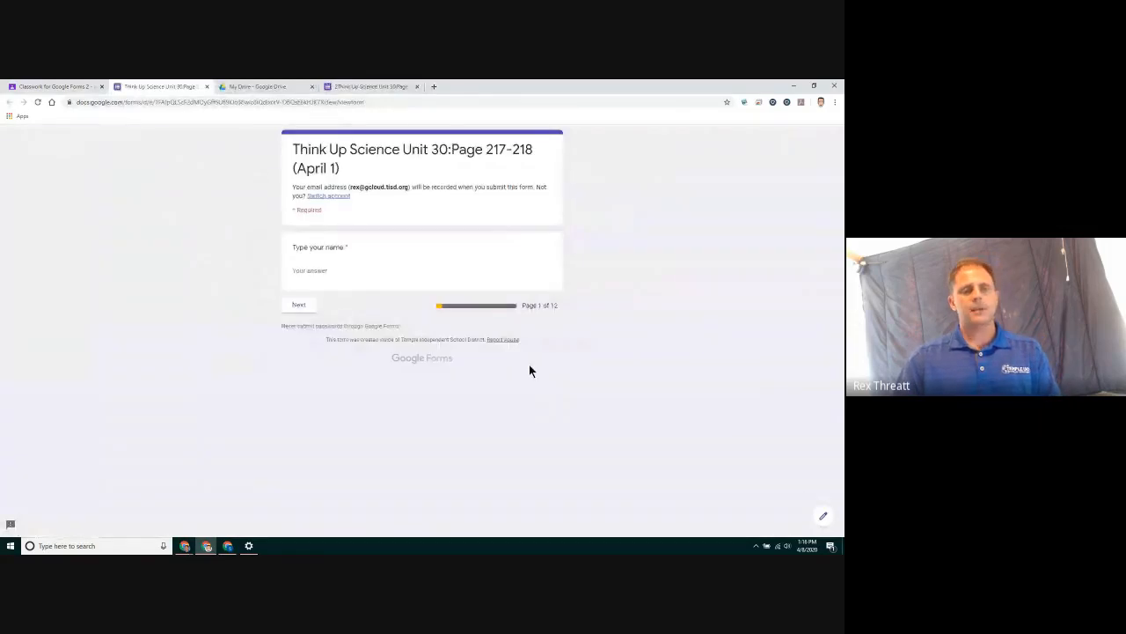
pyautogui.click(823, 519)
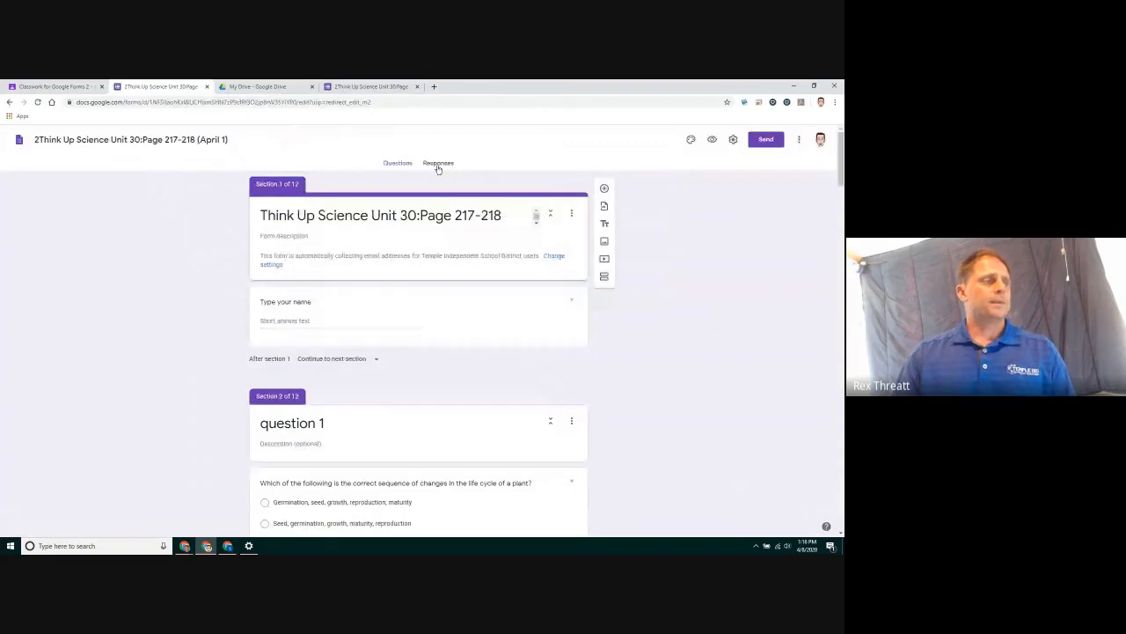
# Step: Review the form's response summary, including the insights, frequently missed questions and score list
pyautogui.click(438, 163)
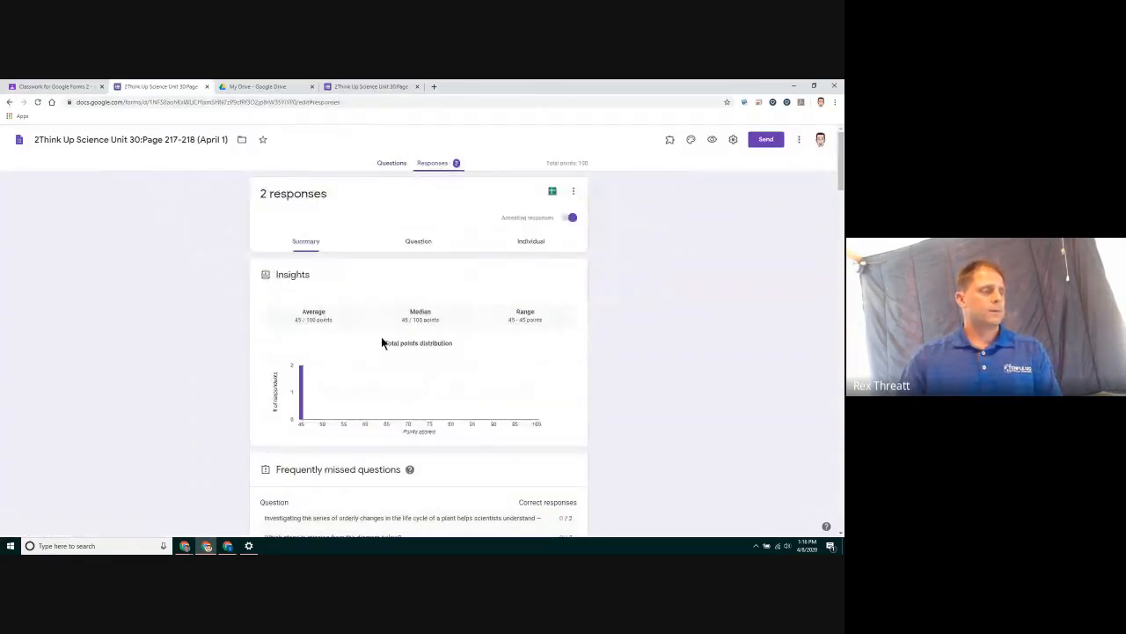
pyautogui.scroll(-1, 382, 338)
pyautogui.scroll(-3, 381, 342)
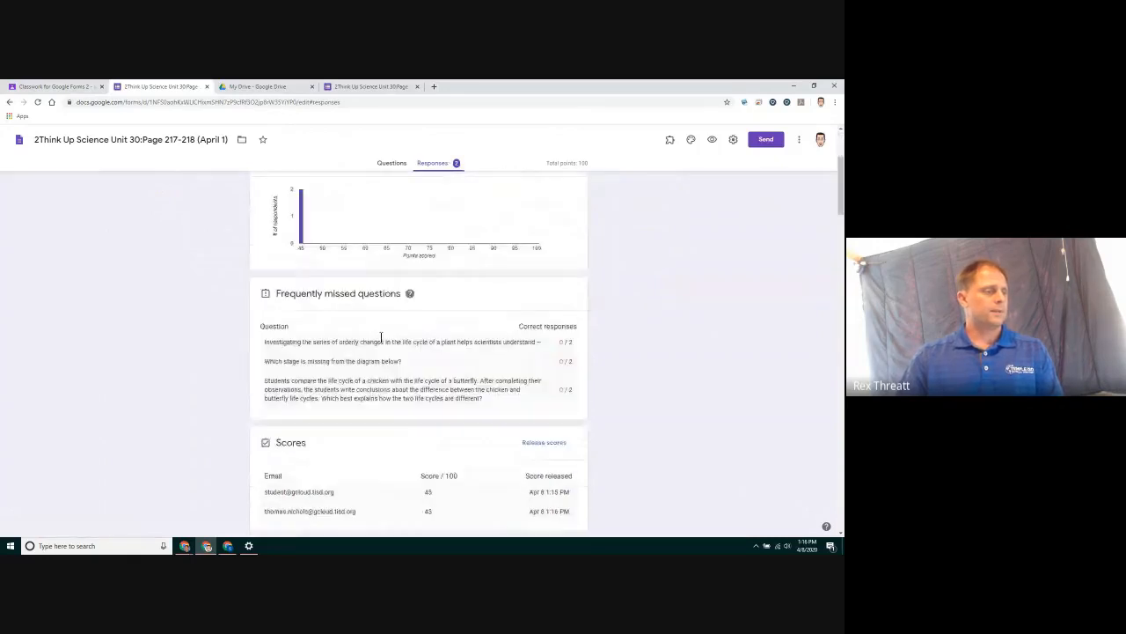
pyautogui.scroll(1, 381, 338)
pyautogui.scroll(-1, 382, 338)
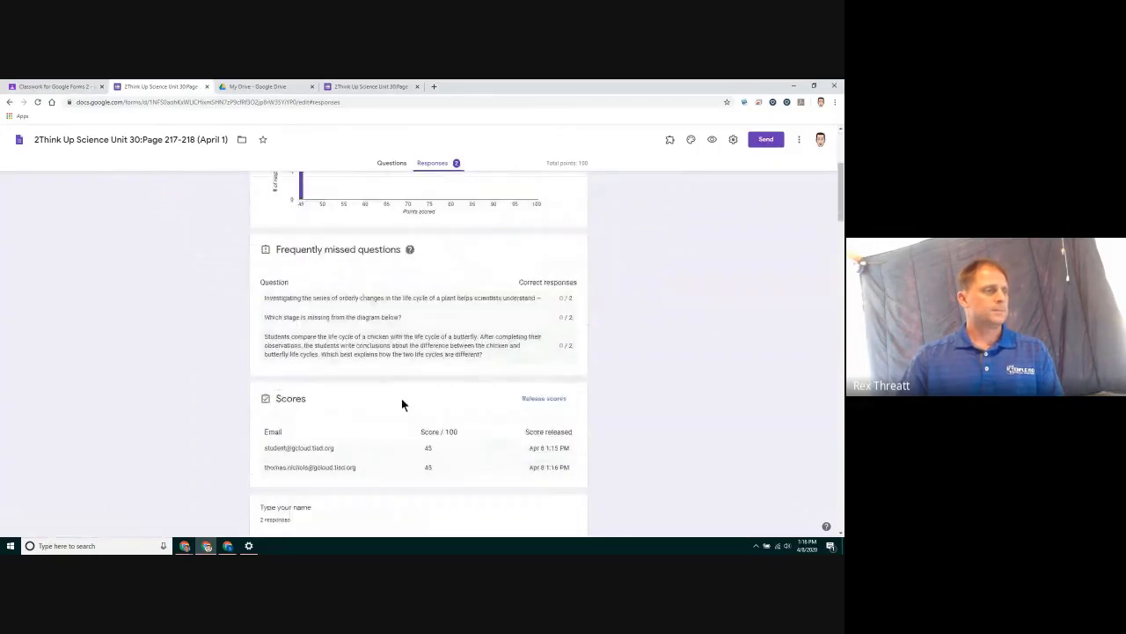
pyautogui.scroll(5, 403, 397)
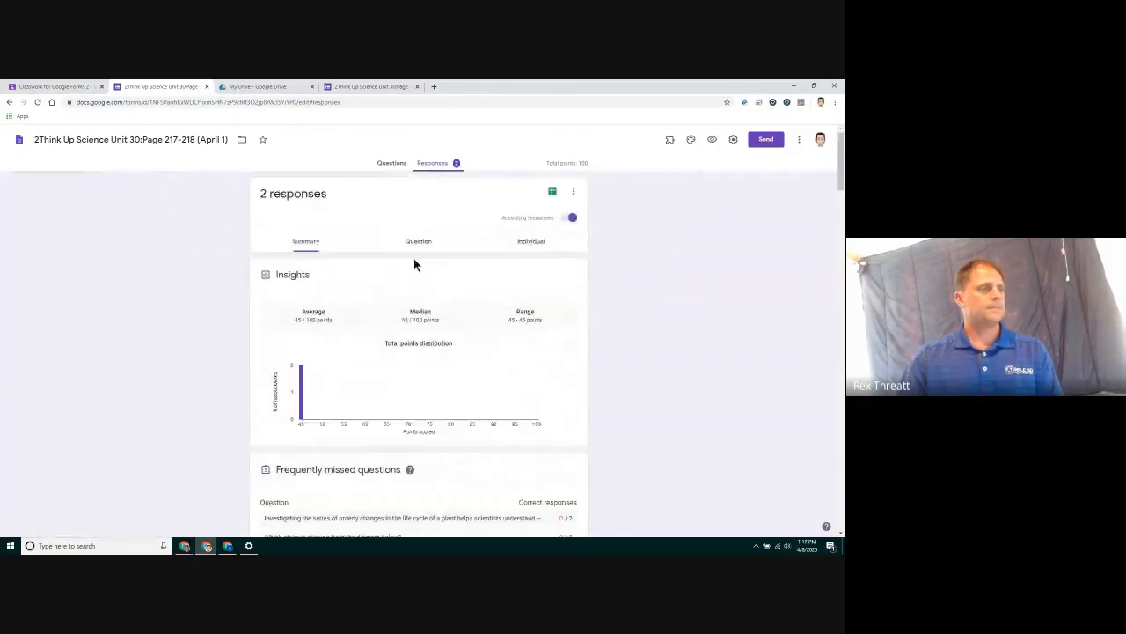
# Step: Show the individual responses and review the first student's points and marked answers
pyautogui.click(523, 243)
pyautogui.scroll(-2, 451, 298)
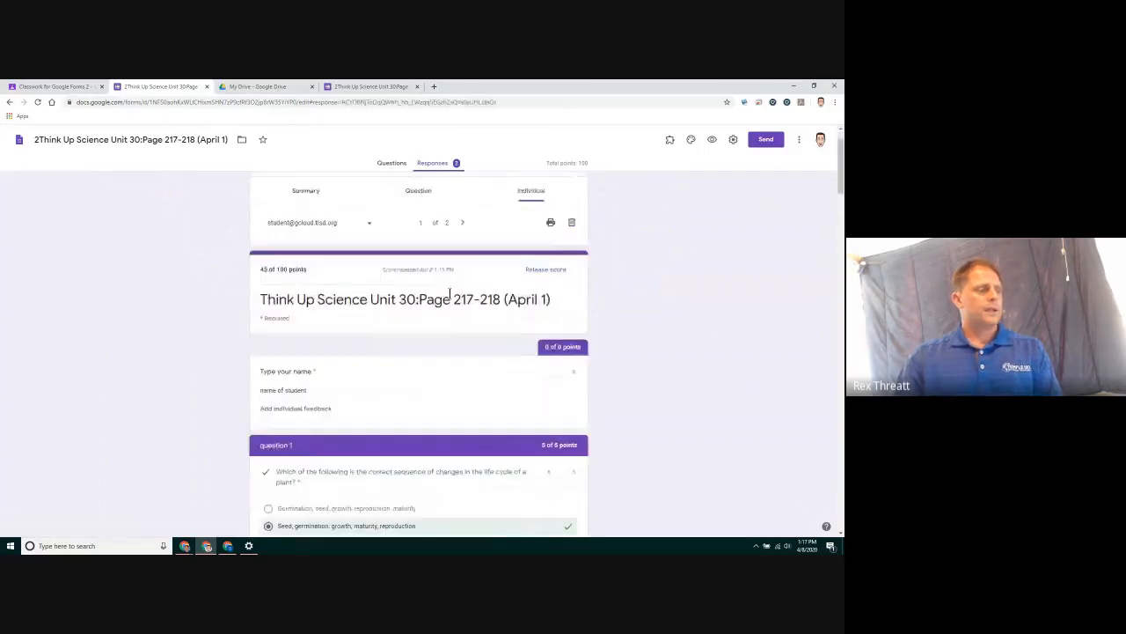
pyautogui.scroll(-3, 451, 296)
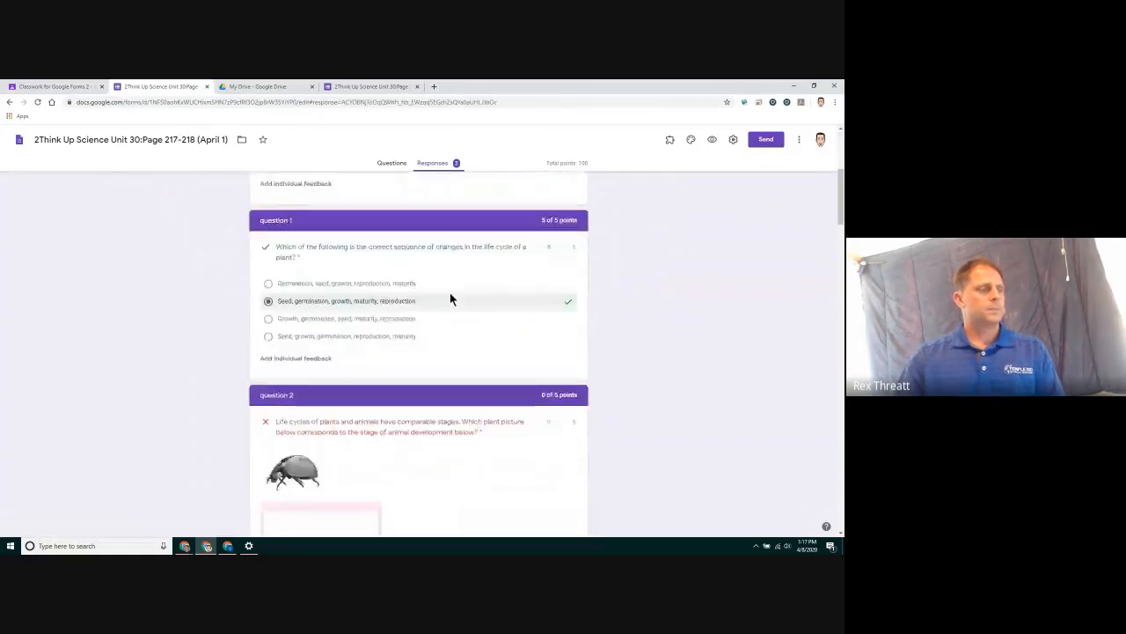
pyautogui.scroll(4, 450, 297)
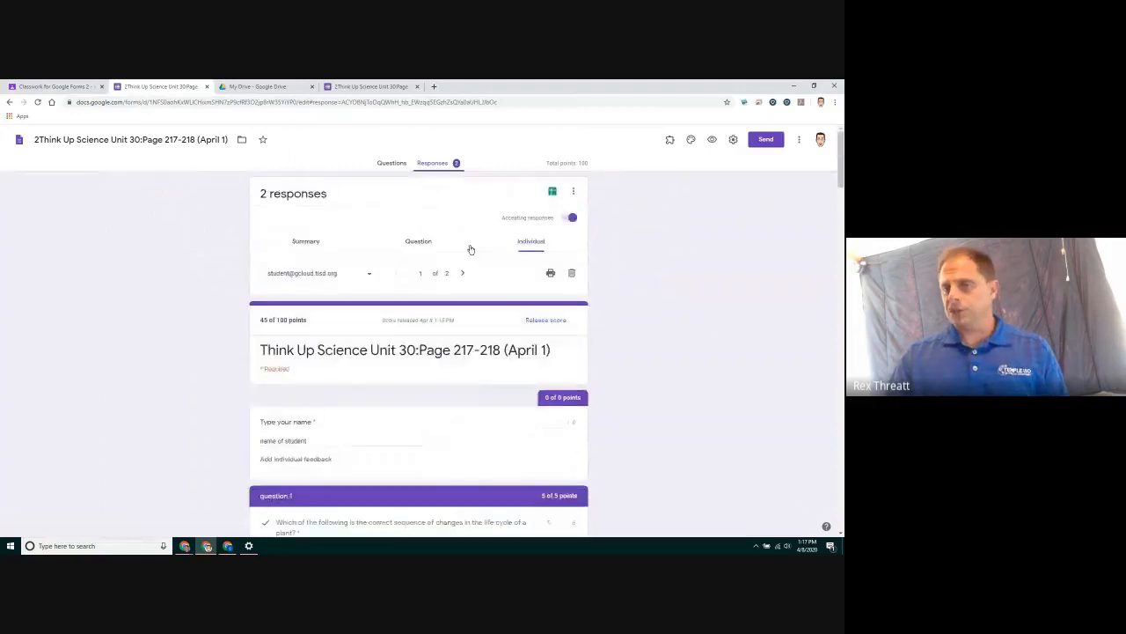
# Step: Create a new spreadsheet for the form responses and select the second respondent's score in it
pyautogui.click(553, 193)
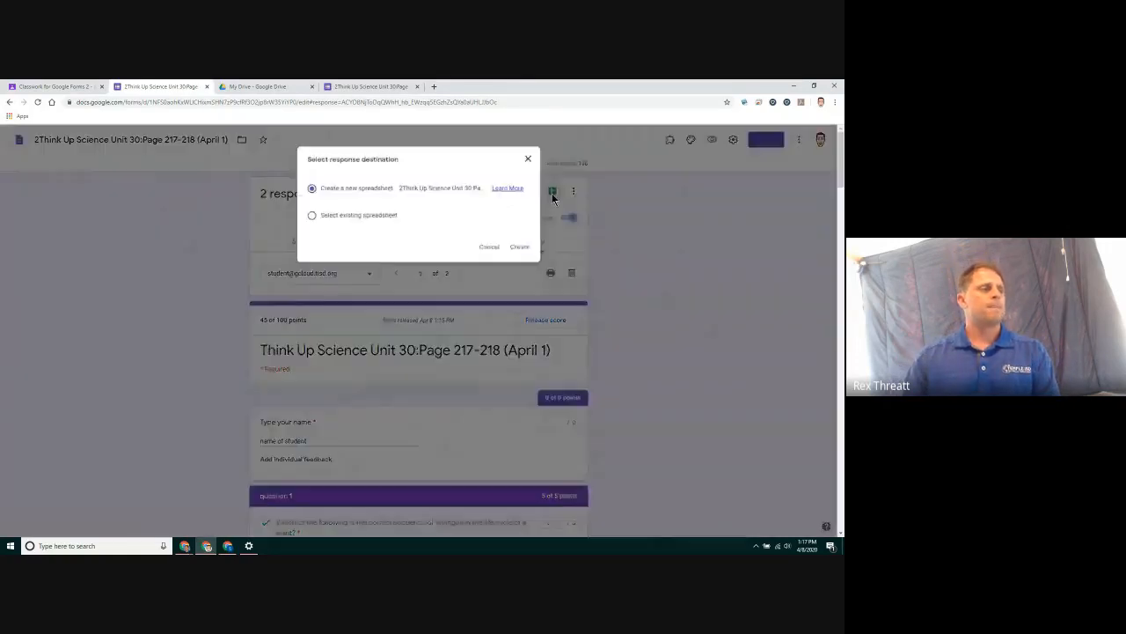
pyautogui.click(522, 248)
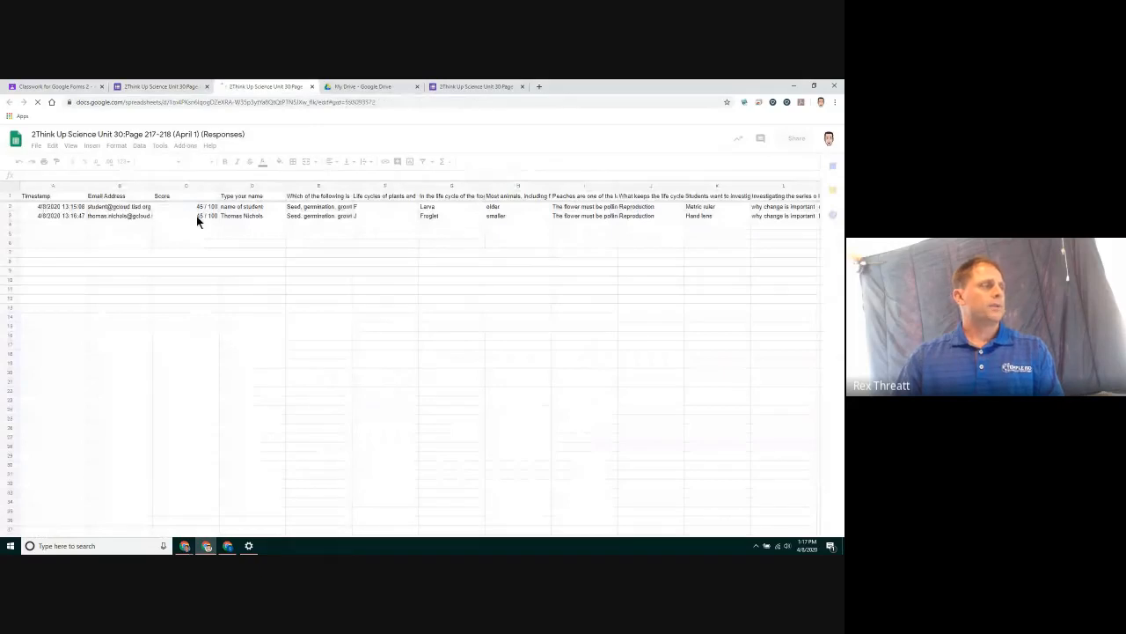
pyautogui.click(196, 216)
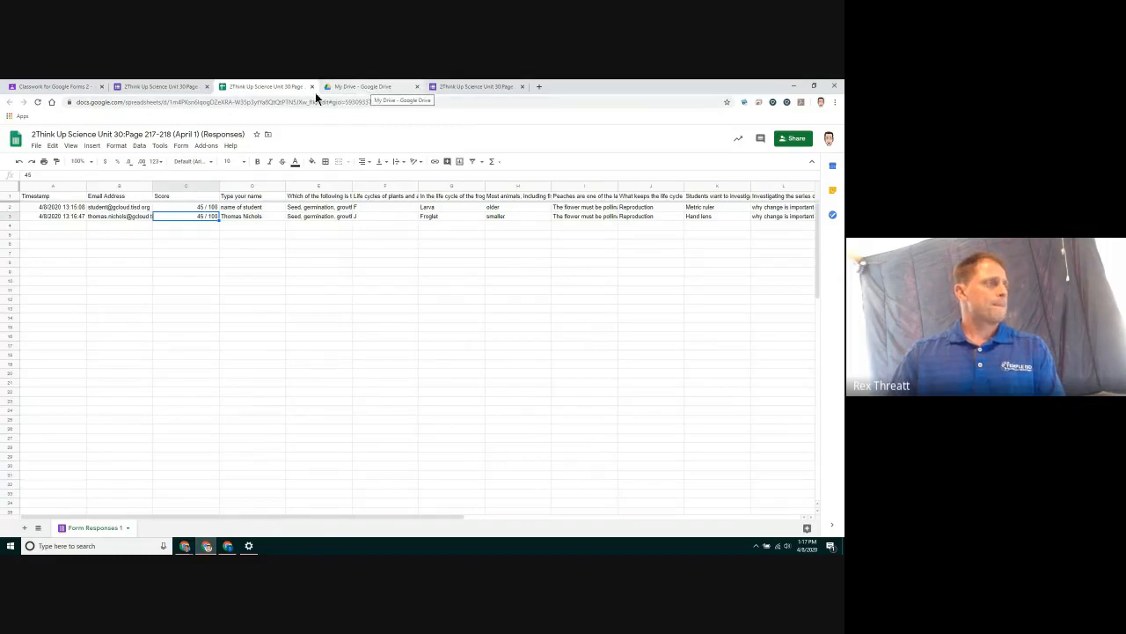
# Step: Return to the form's questions and check the answer key and point value of question 1
pyautogui.click(176, 89)
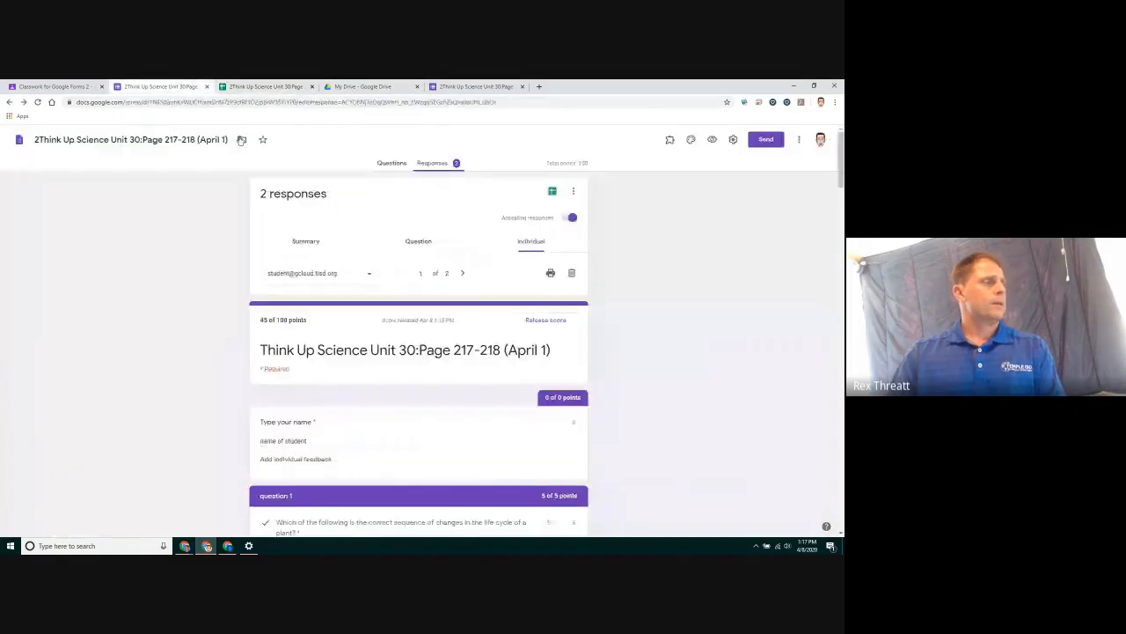
pyautogui.click(382, 164)
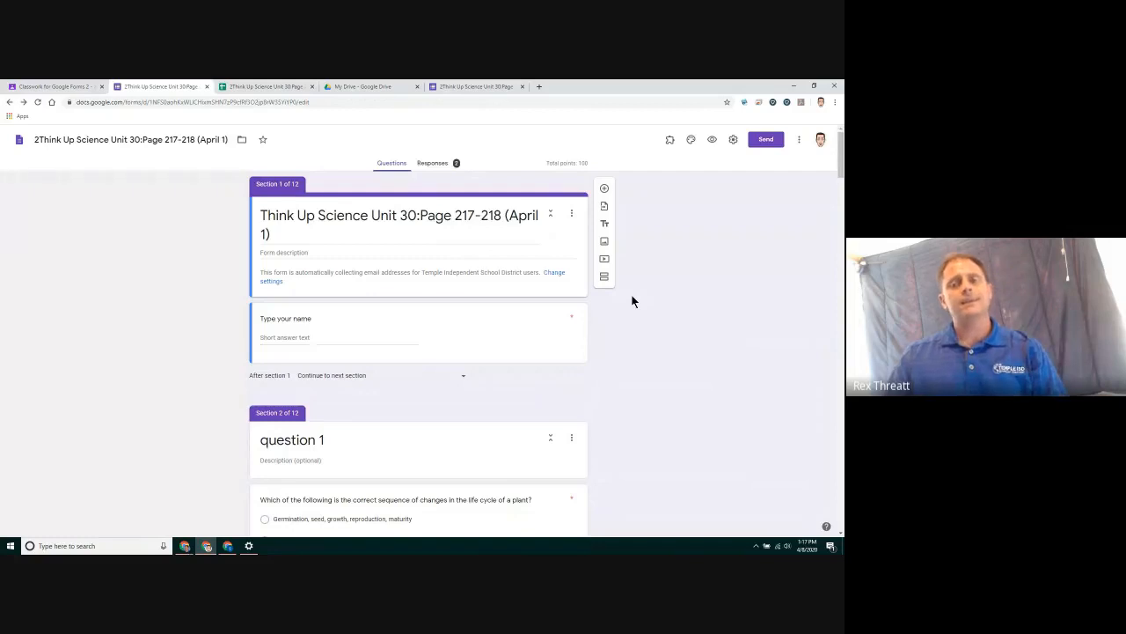
pyautogui.scroll(-1, 640, 311)
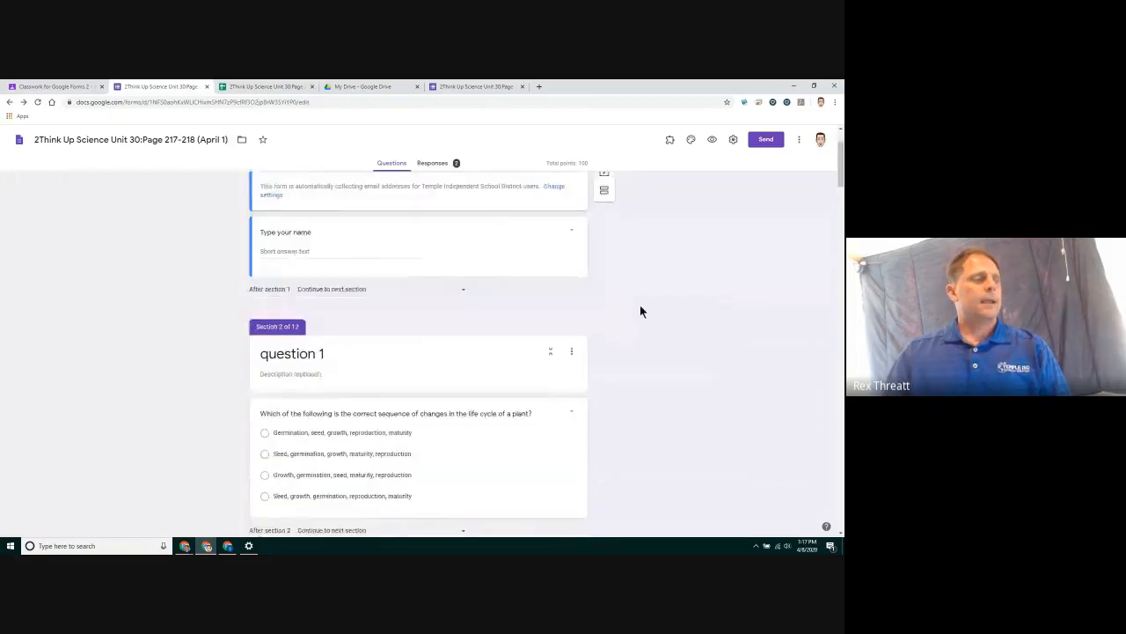
pyautogui.scroll(-2, 601, 314)
pyautogui.click(396, 318)
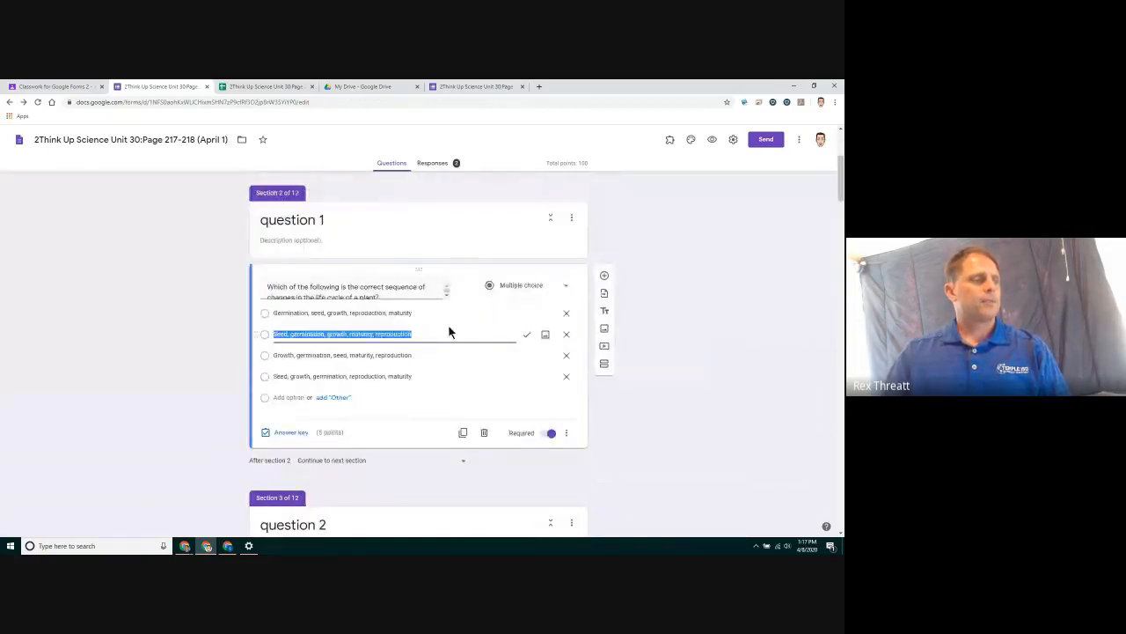
pyautogui.click(293, 433)
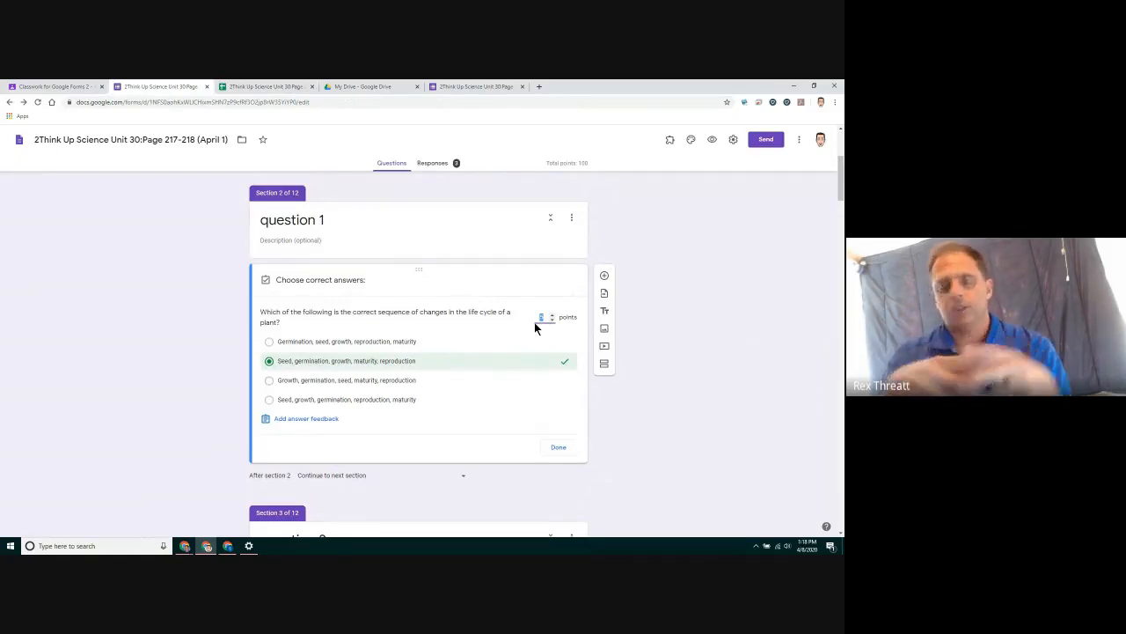
pyautogui.click(540, 315)
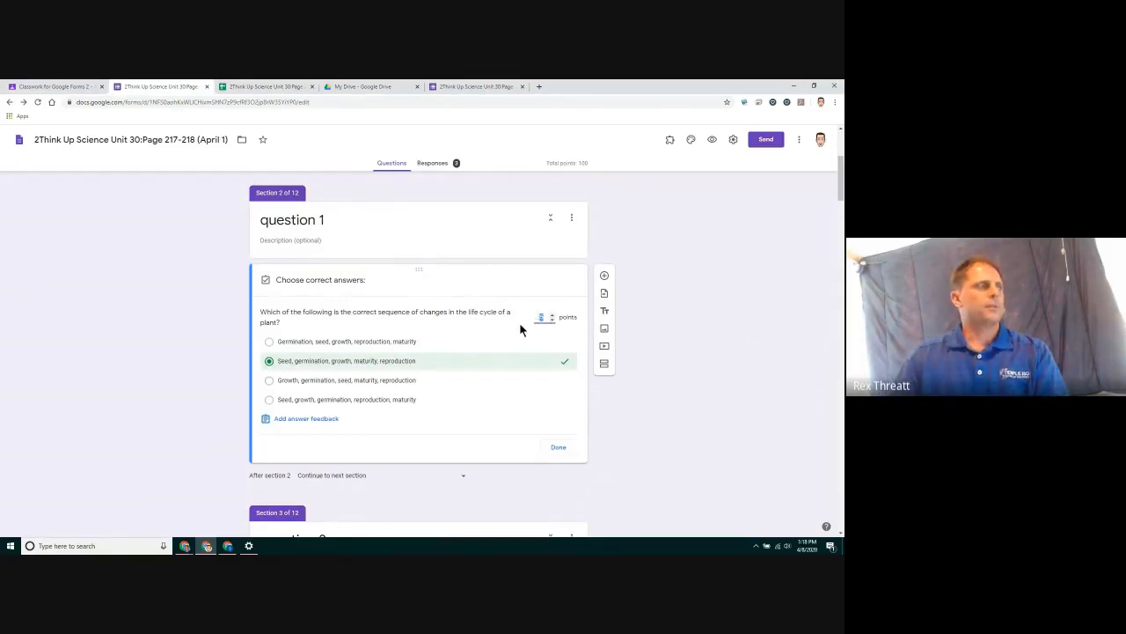
# Step: Open the answer key of question 2 and check its point value and correct picture answer
pyautogui.scroll(-5, 520, 325)
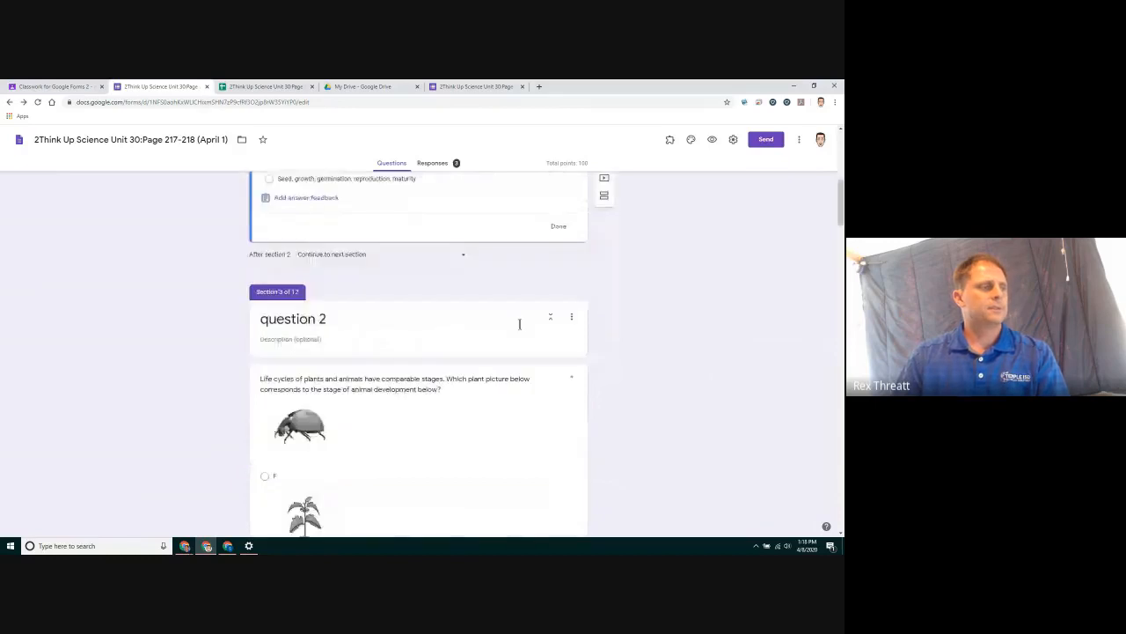
pyautogui.scroll(-4, 521, 324)
pyautogui.click(475, 324)
pyautogui.scroll(-4, 475, 324)
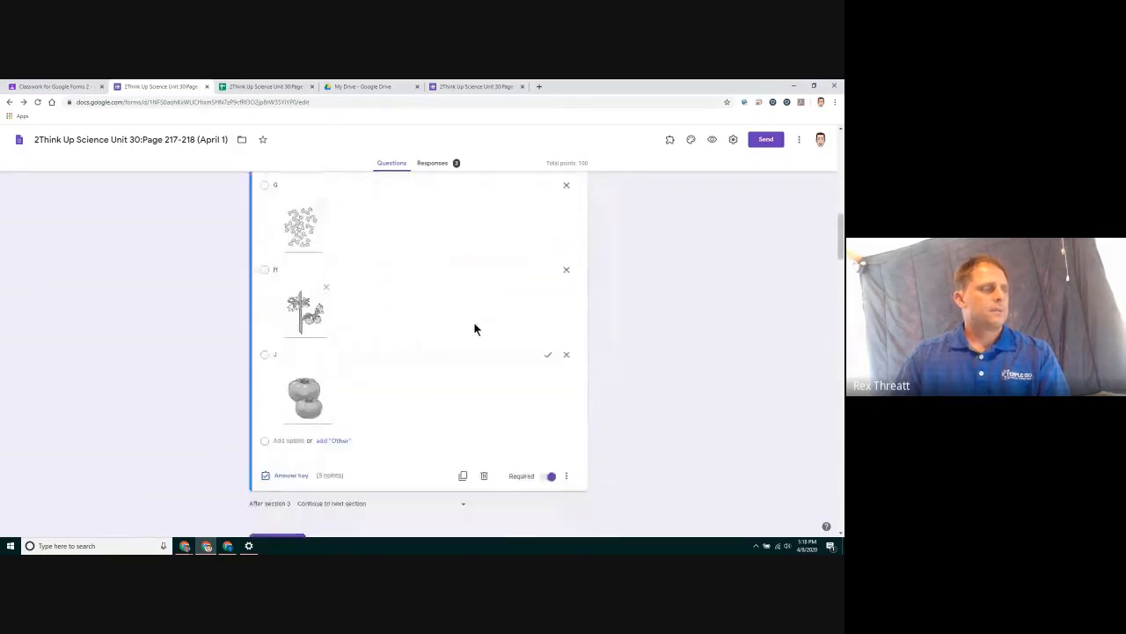
pyautogui.click(296, 433)
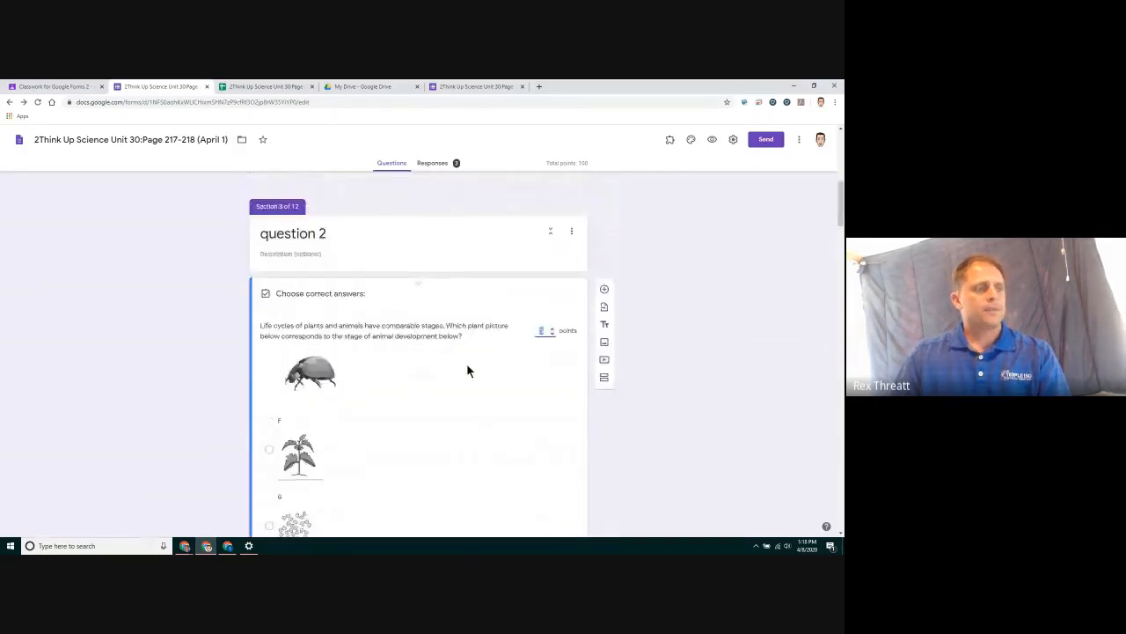
pyautogui.scroll(-10, 446, 374)
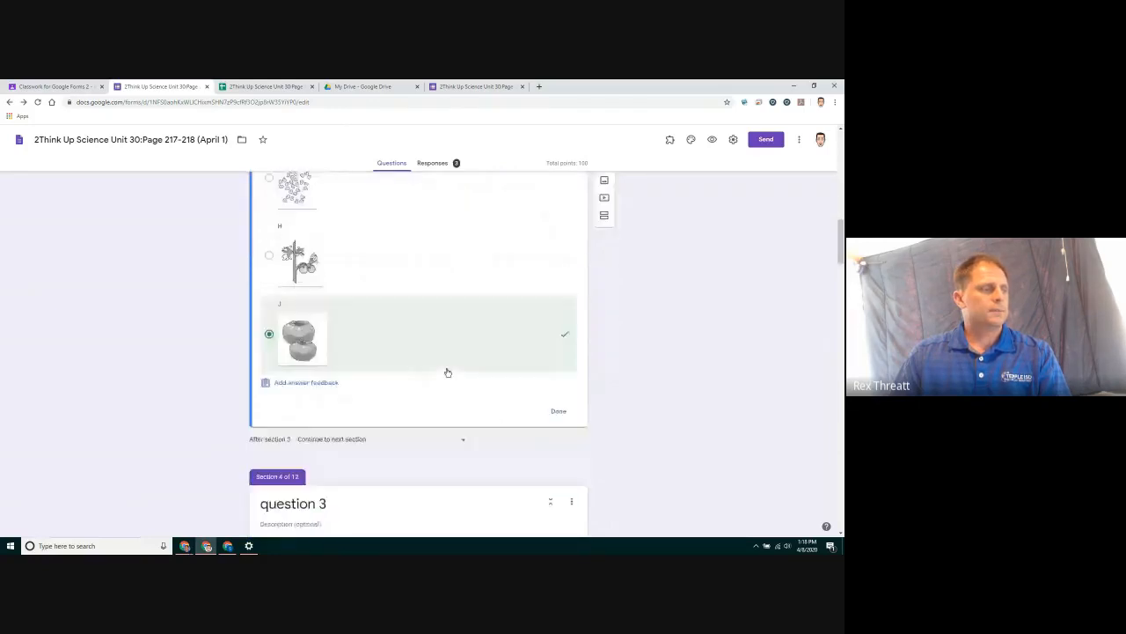
# Step: Select question 3 and question 4 in turn to check the points assigned to each
pyautogui.click(399, 386)
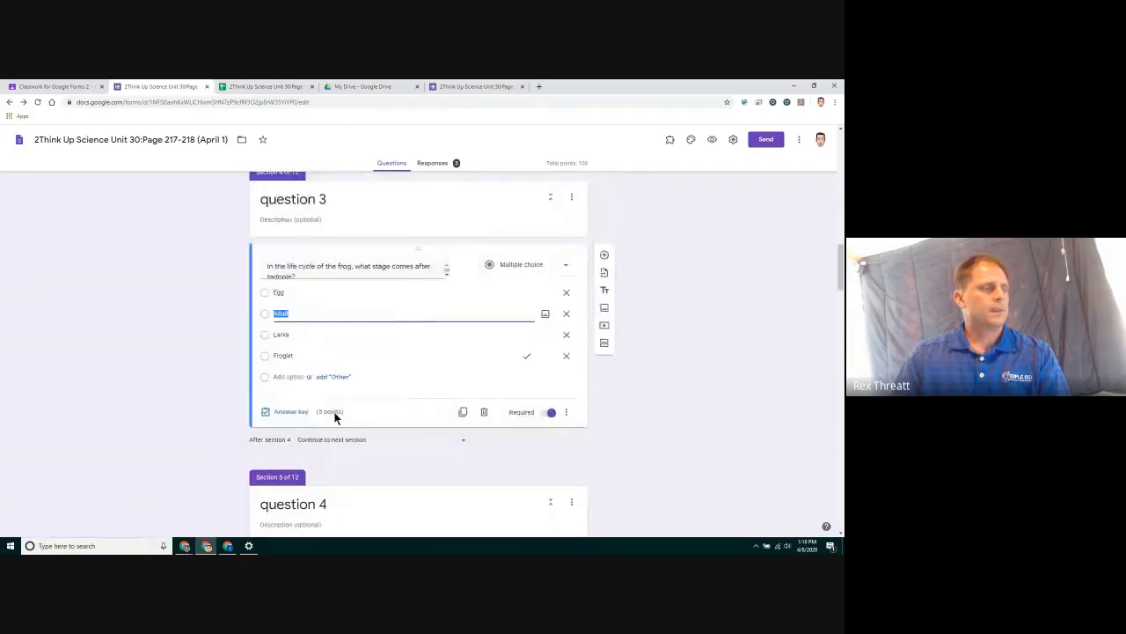
pyautogui.scroll(-3, 391, 397)
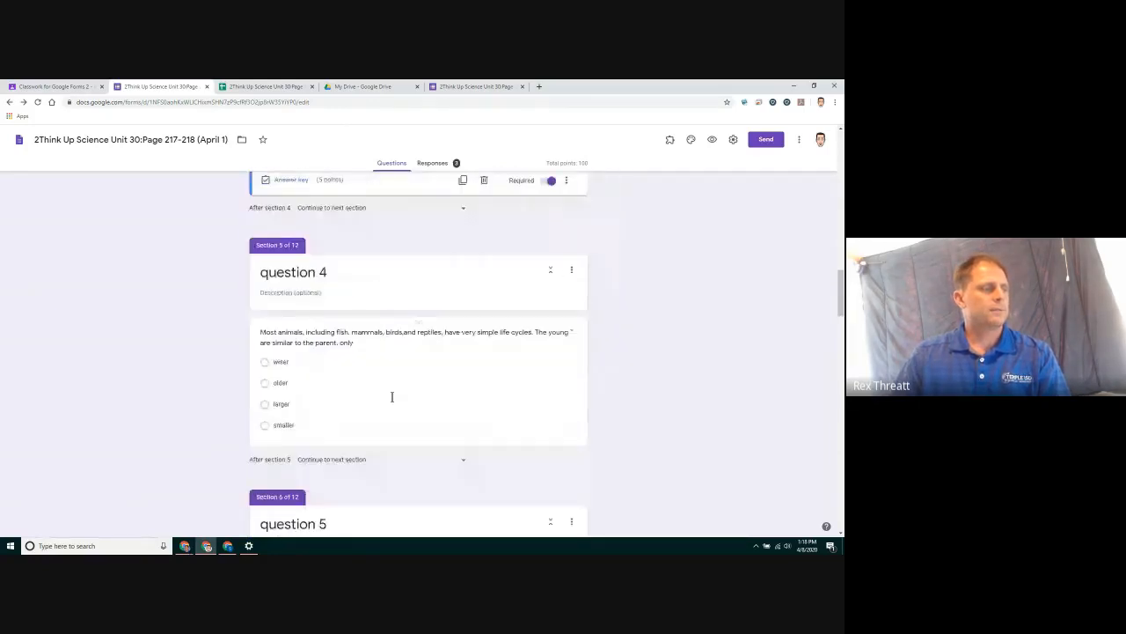
pyautogui.click(388, 359)
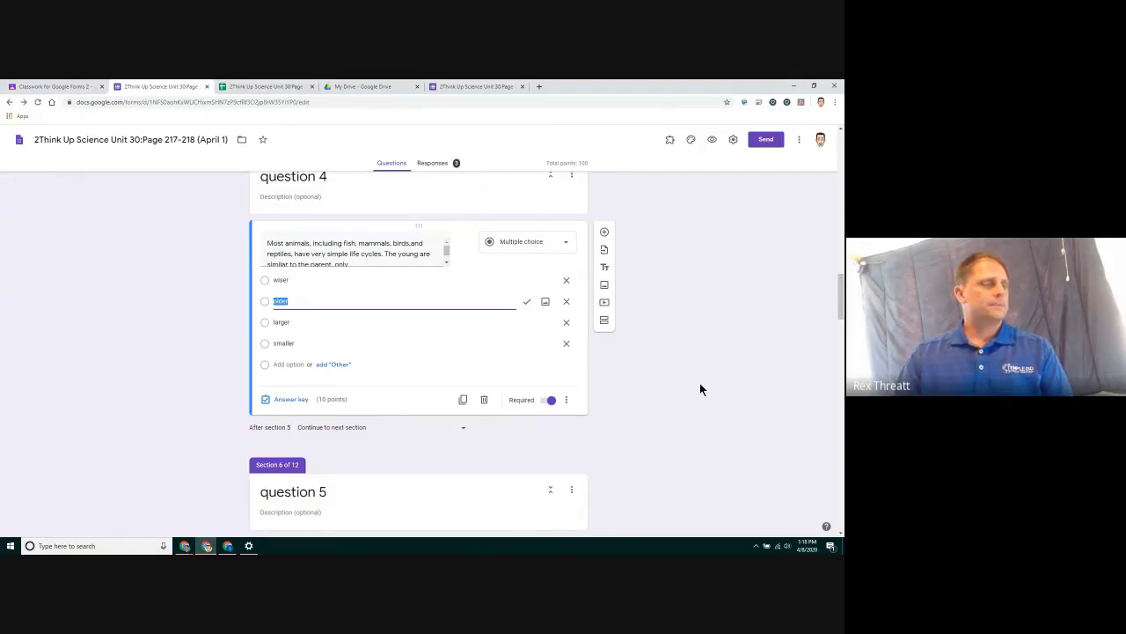
# Step: Check the newest respondent's score in the response spreadsheet, and return to the original form editor
pyautogui.click(278, 88)
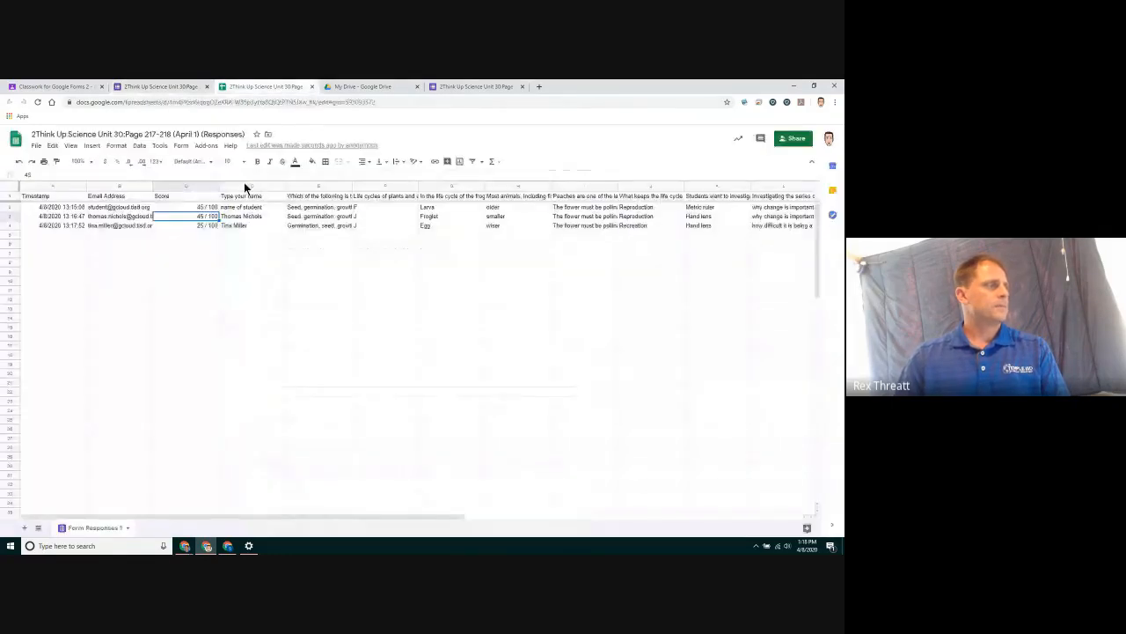
pyautogui.click(212, 225)
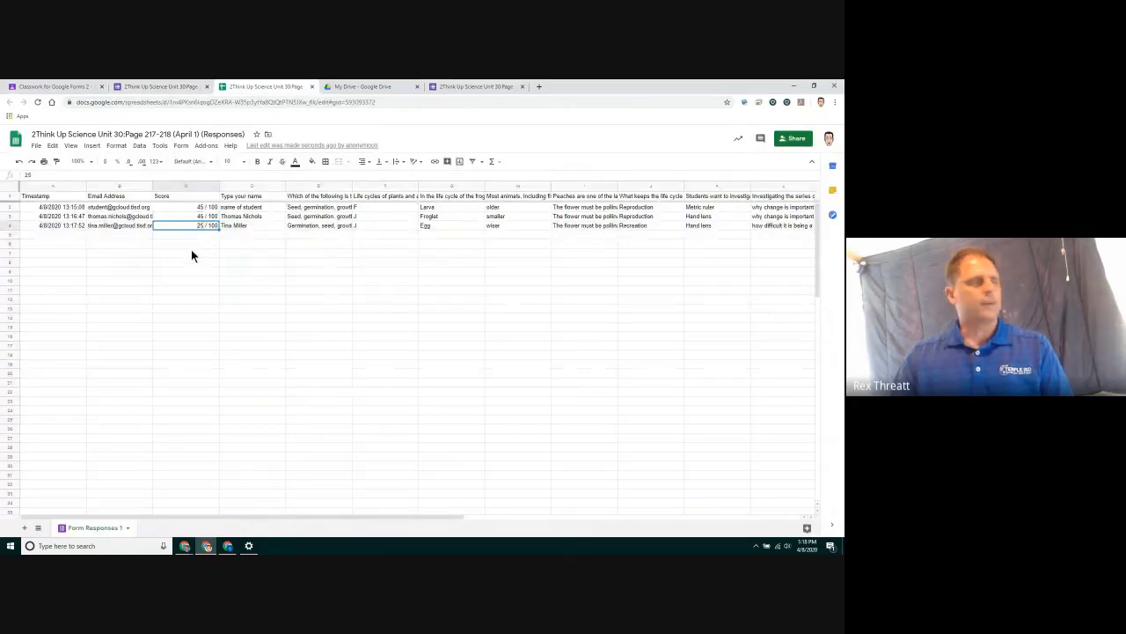
pyautogui.click(459, 88)
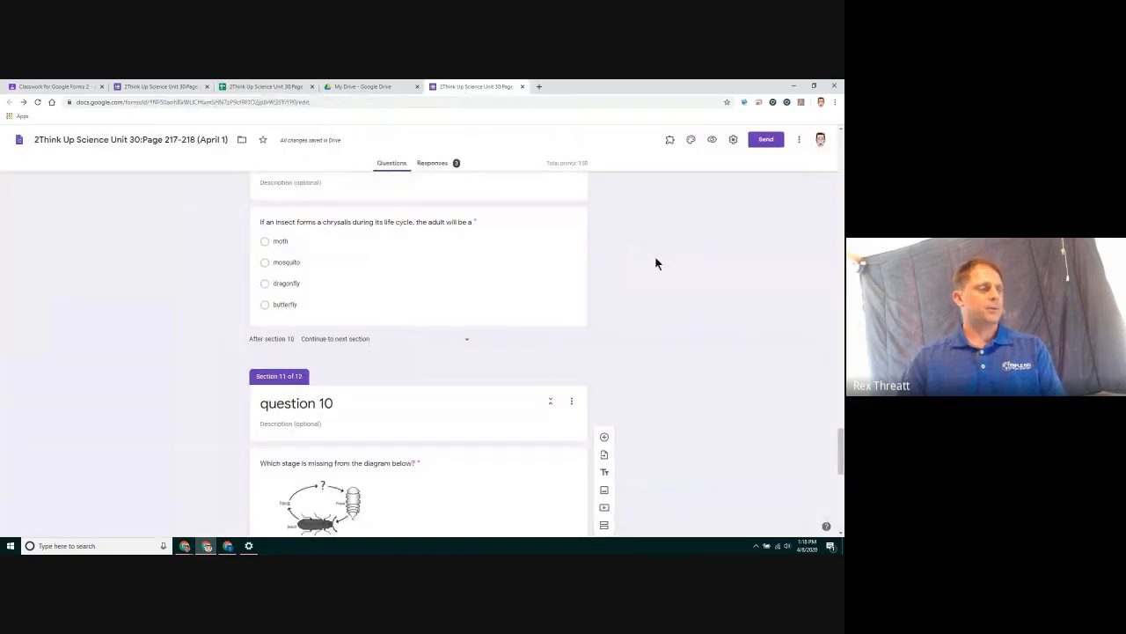
# Step: Open the form's theme options and look through the header image choices: Work and School themes, file upload and account photos
pyautogui.click(692, 141)
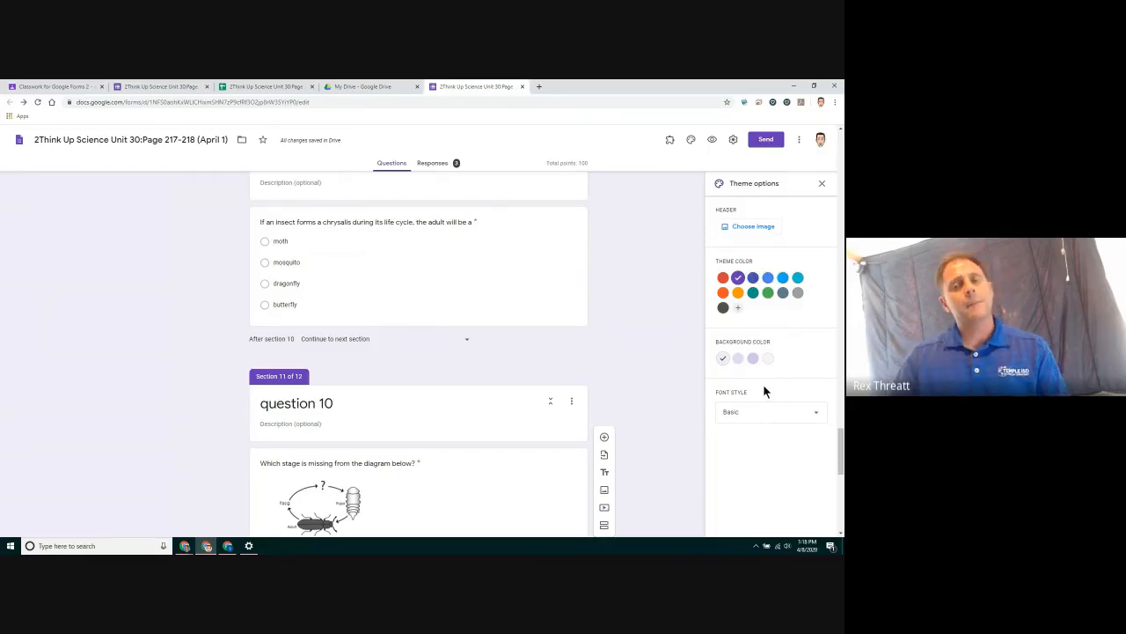
pyautogui.click(753, 231)
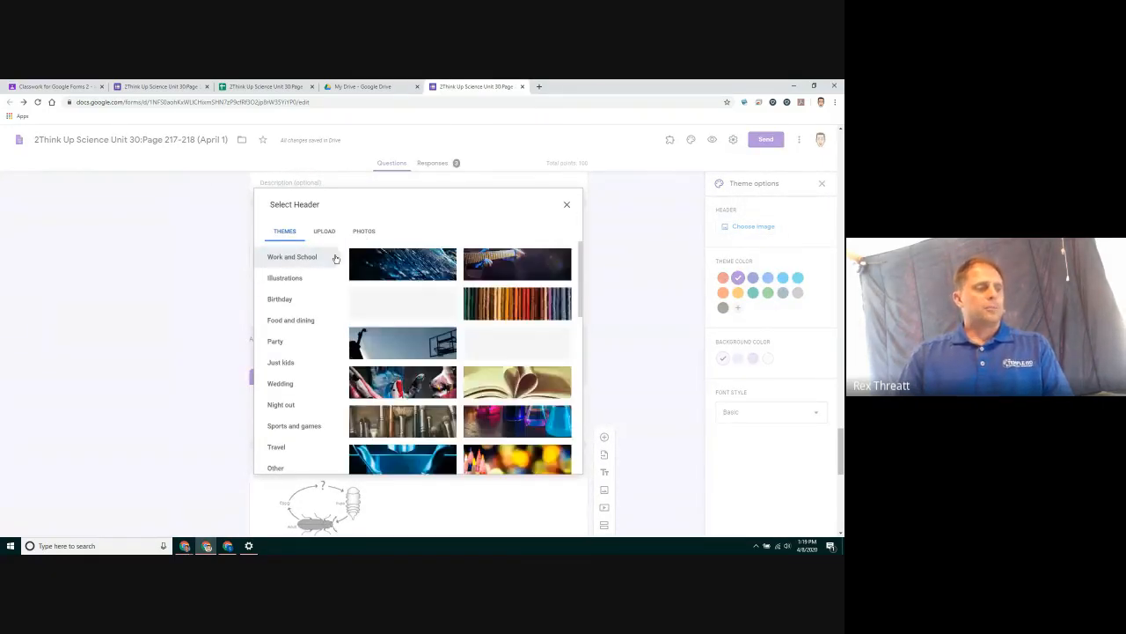
pyautogui.scroll(-10, 459, 371)
pyautogui.scroll(-5, 458, 370)
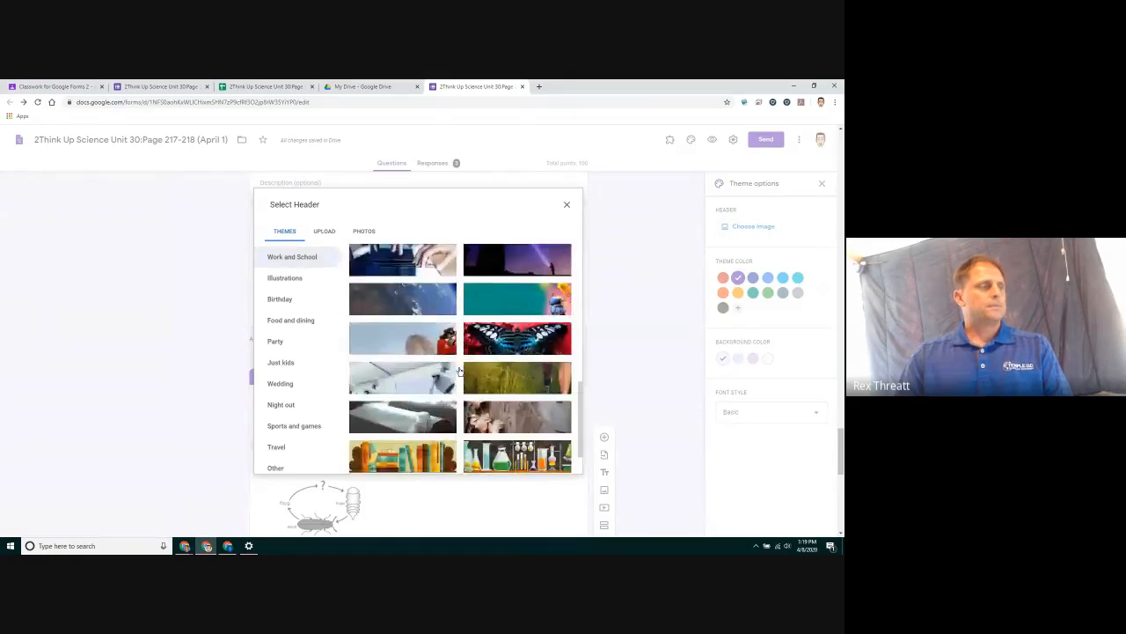
pyautogui.click(324, 231)
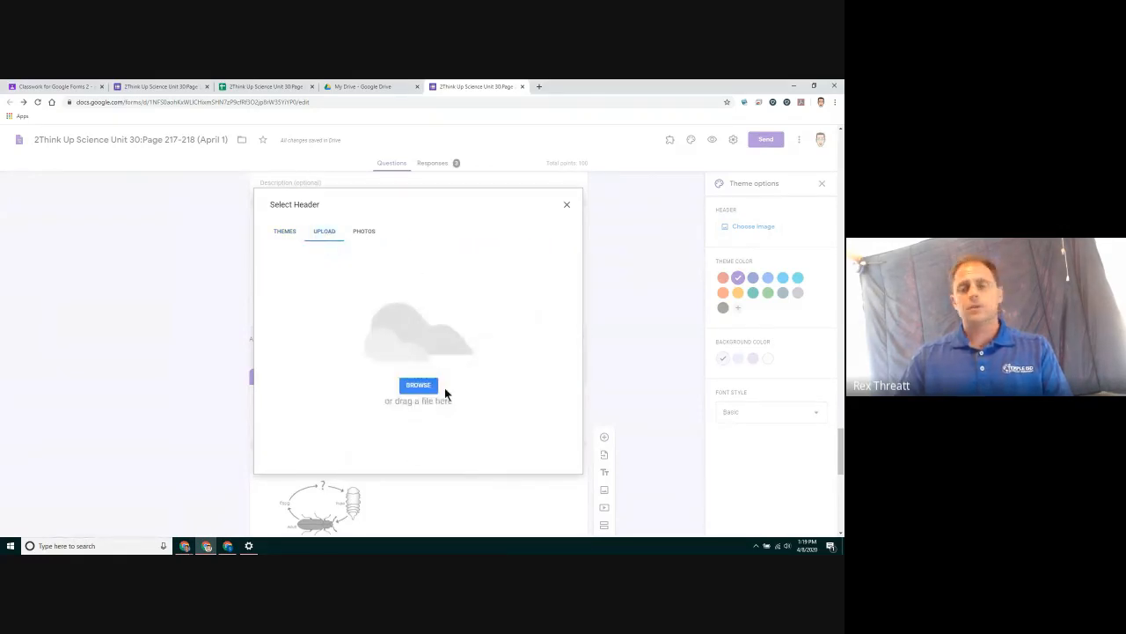
pyautogui.click(366, 232)
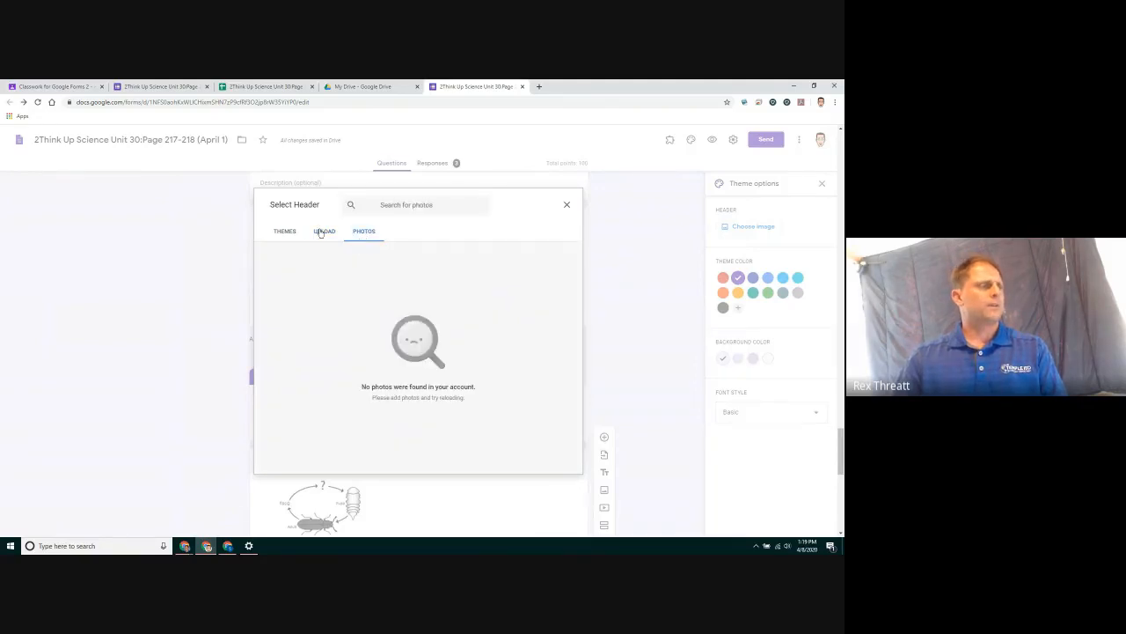
# Step: Insert the Travel theme picture with the suitcase, binoculars and map as the form's header image
pyautogui.click(290, 235)
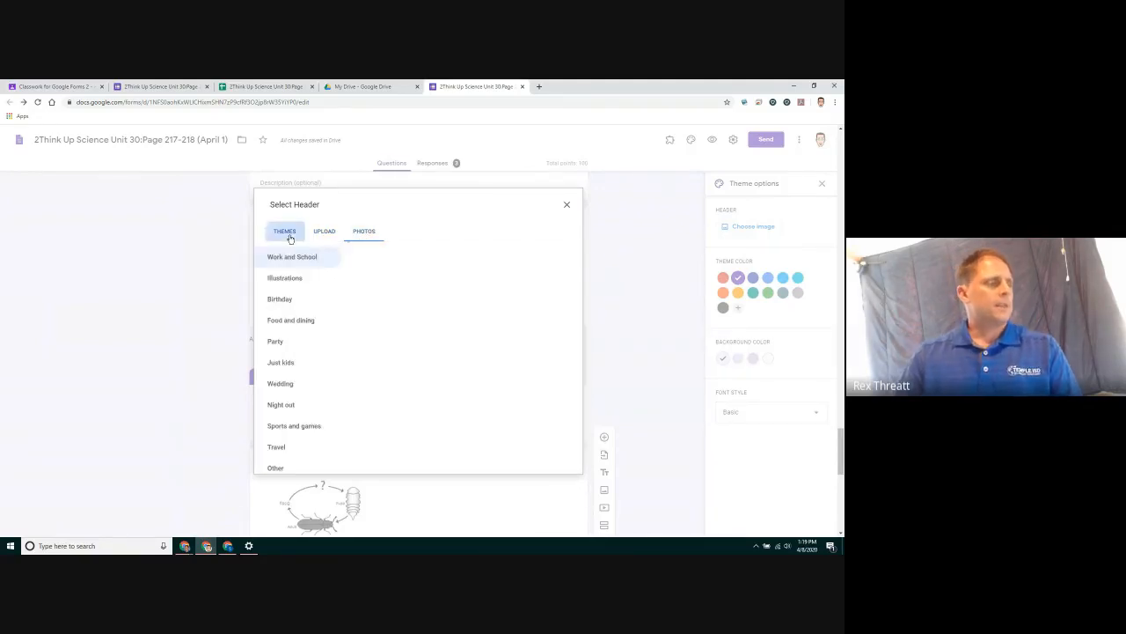
pyautogui.scroll(-1, 286, 352)
pyautogui.click(278, 359)
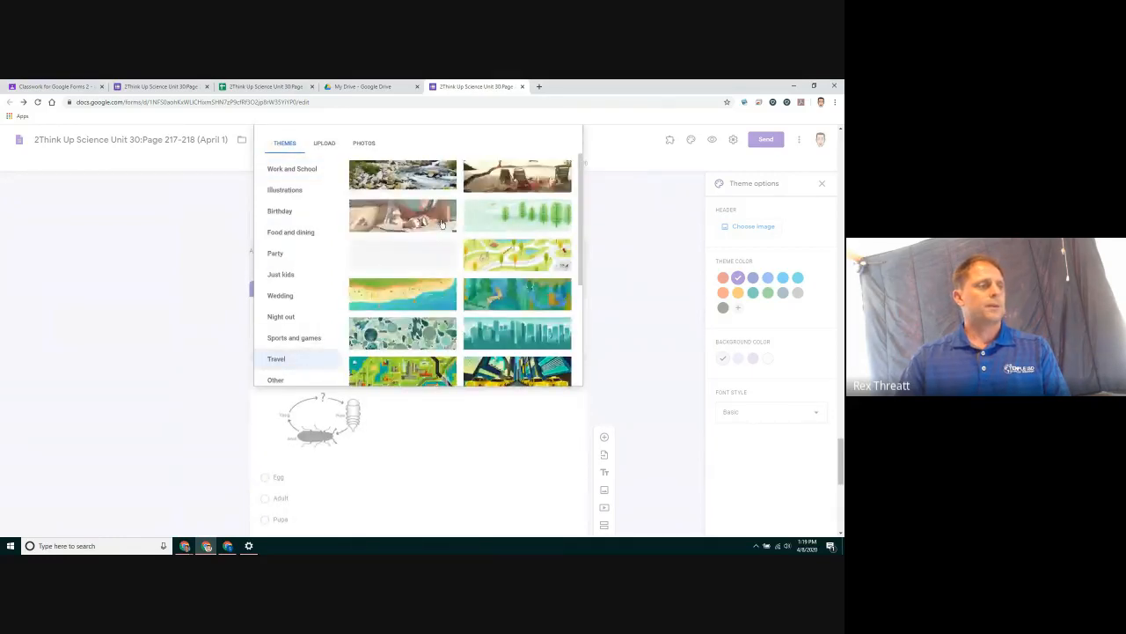
pyautogui.click(403, 215)
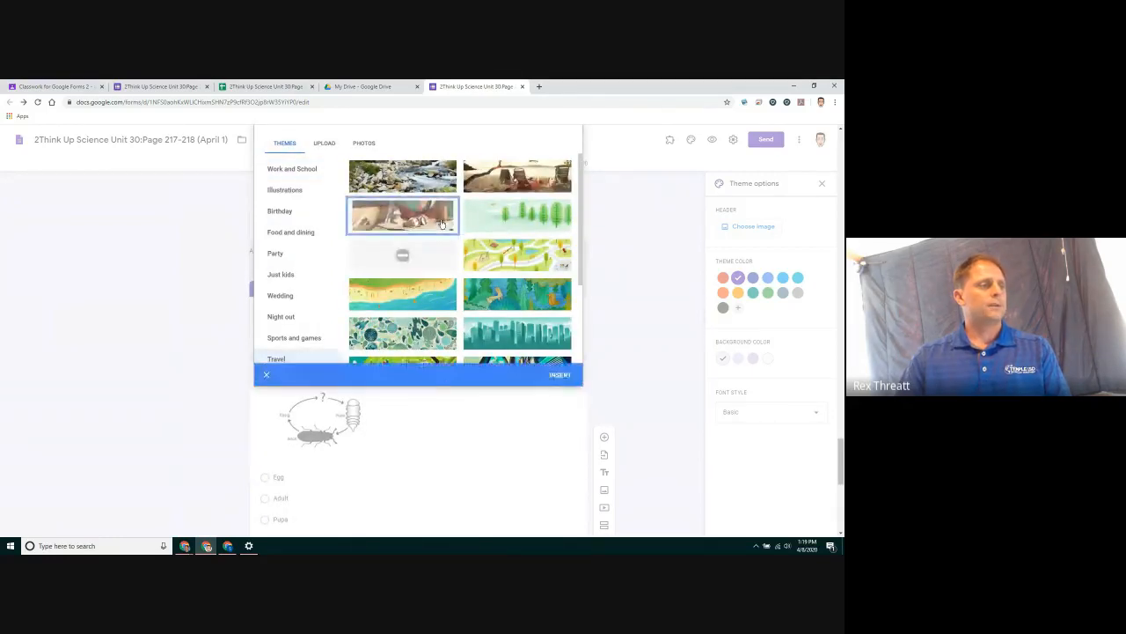
pyautogui.click(555, 375)
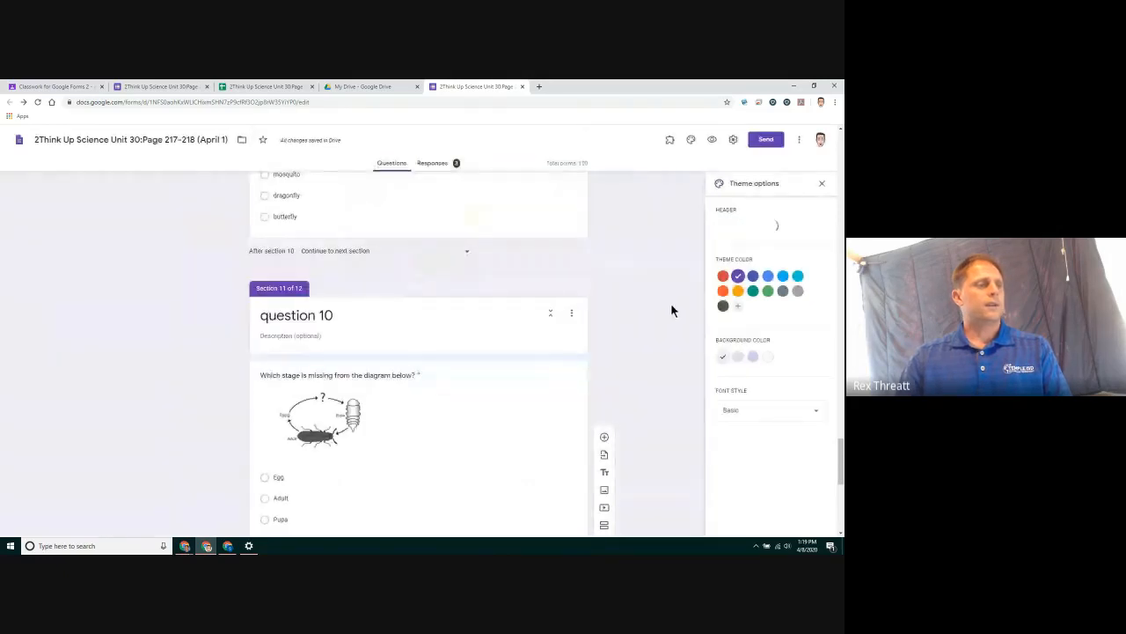
pyautogui.scroll(10, 670, 310)
pyautogui.scroll(15, 671, 304)
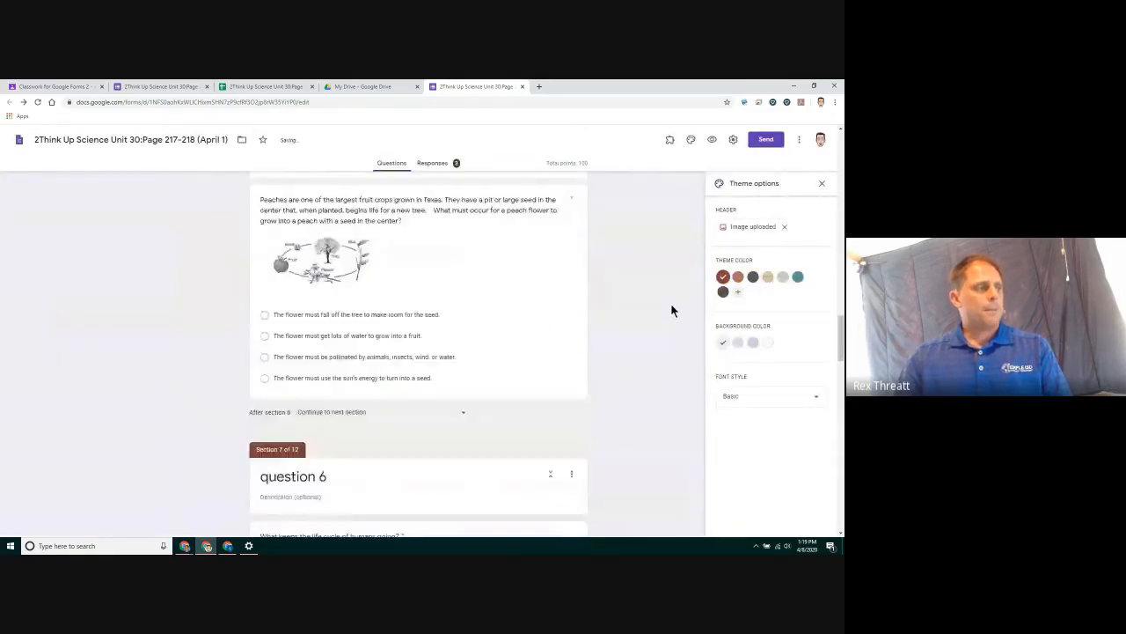
pyautogui.scroll(10, 670, 308)
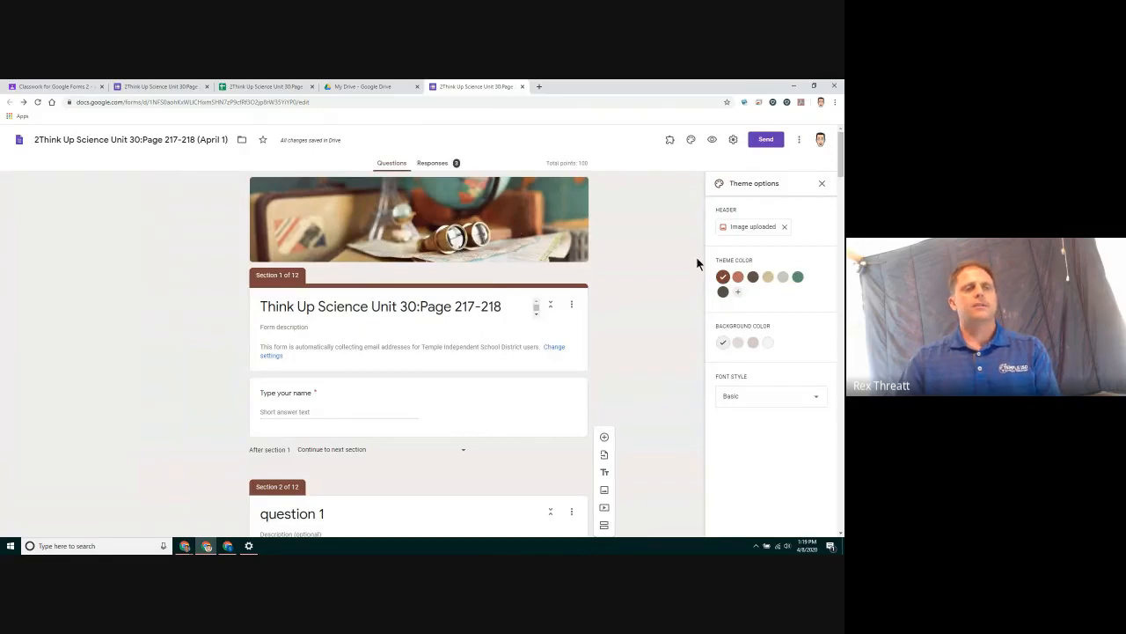
# Step: Try the dark brown, tan and muted green suggested theme colors on the form in turn
pyautogui.click(753, 276)
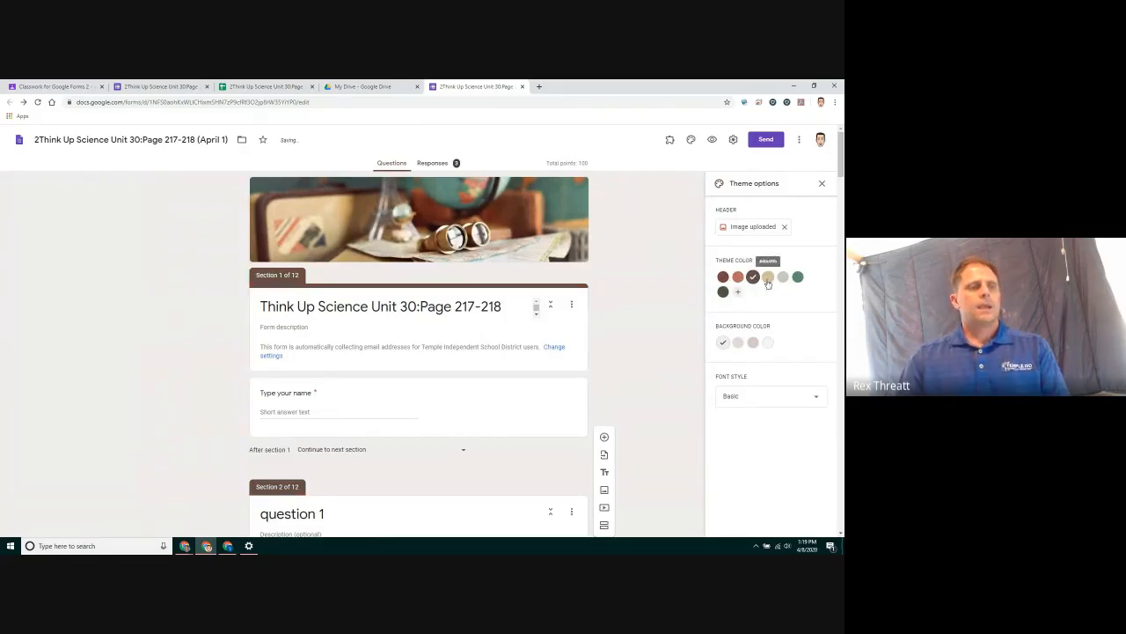
pyautogui.click(767, 277)
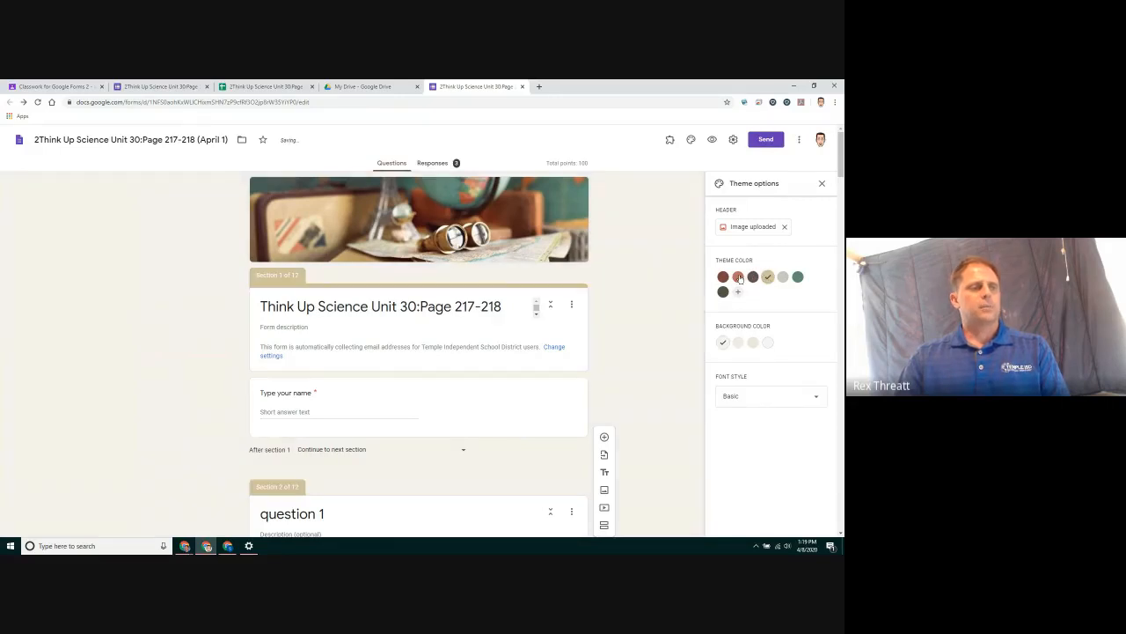
pyautogui.click(799, 277)
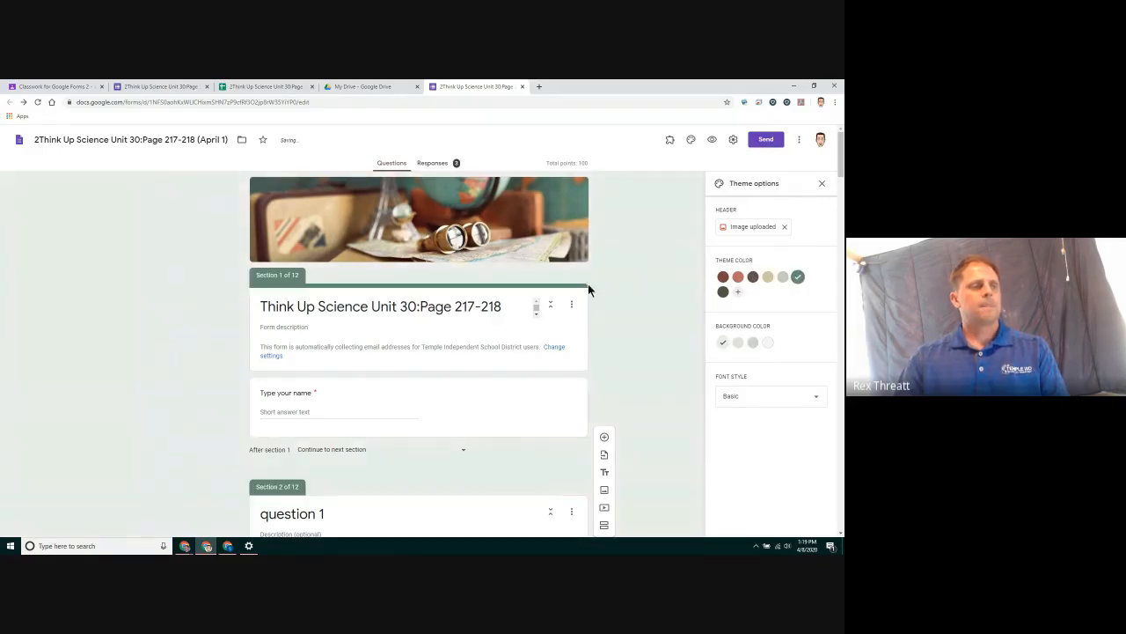
# Step: Add a custom bright green and apply it as the form's theme color
pyautogui.click(737, 292)
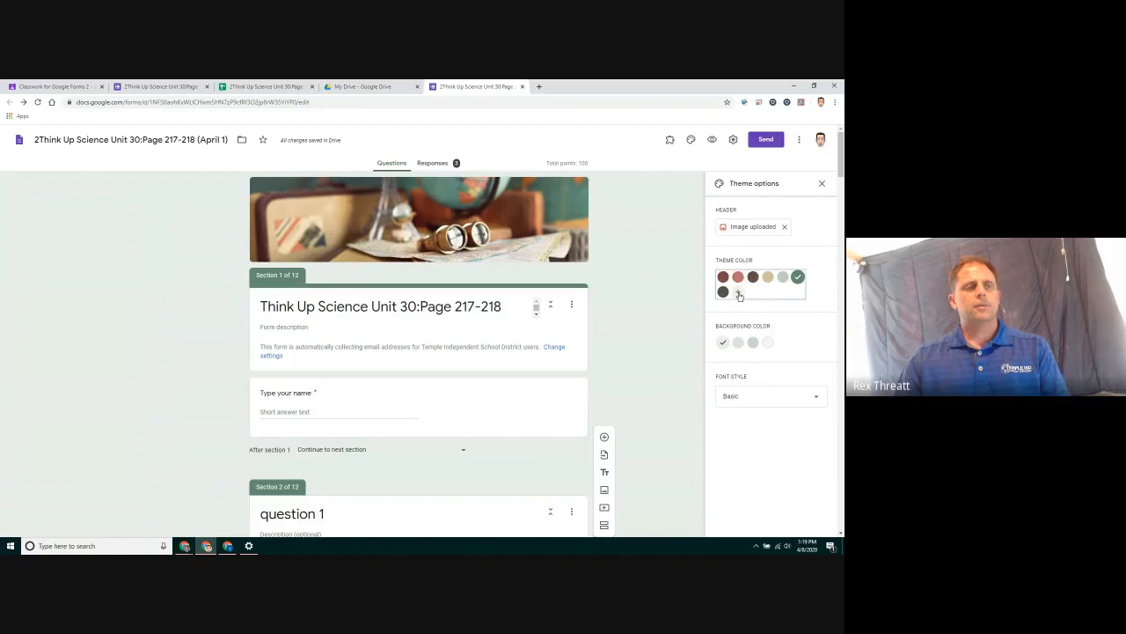
pyautogui.moveTo(726, 335); pyautogui.dragTo(751, 336)
pyautogui.click(778, 371)
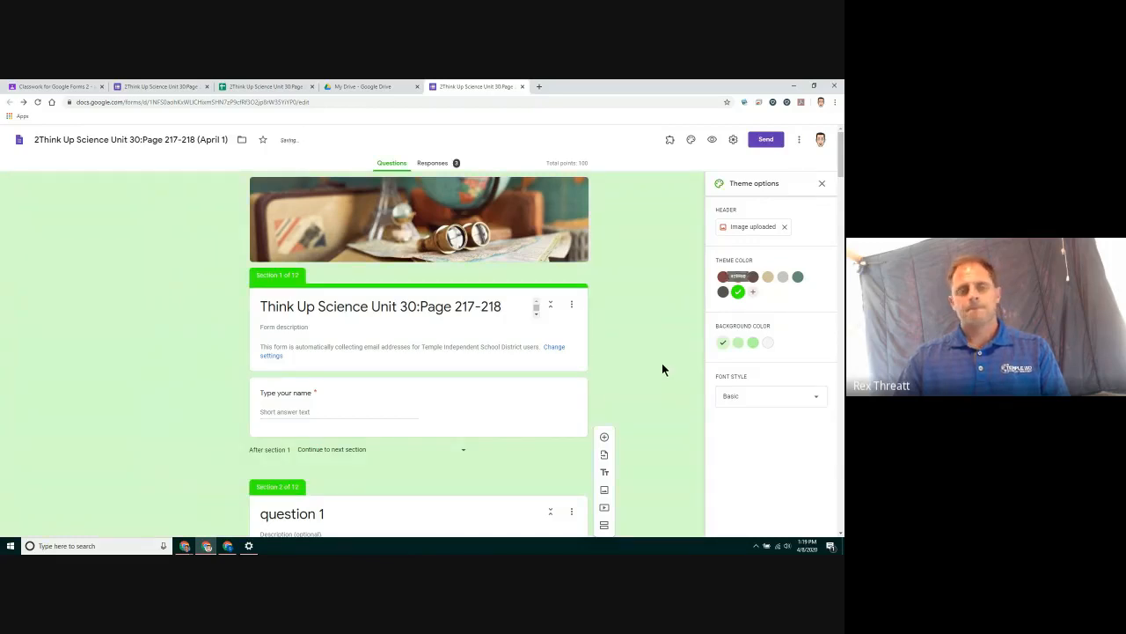
# Step: Try a stronger green background for the form, and set the background color to light gray
pyautogui.click(737, 343)
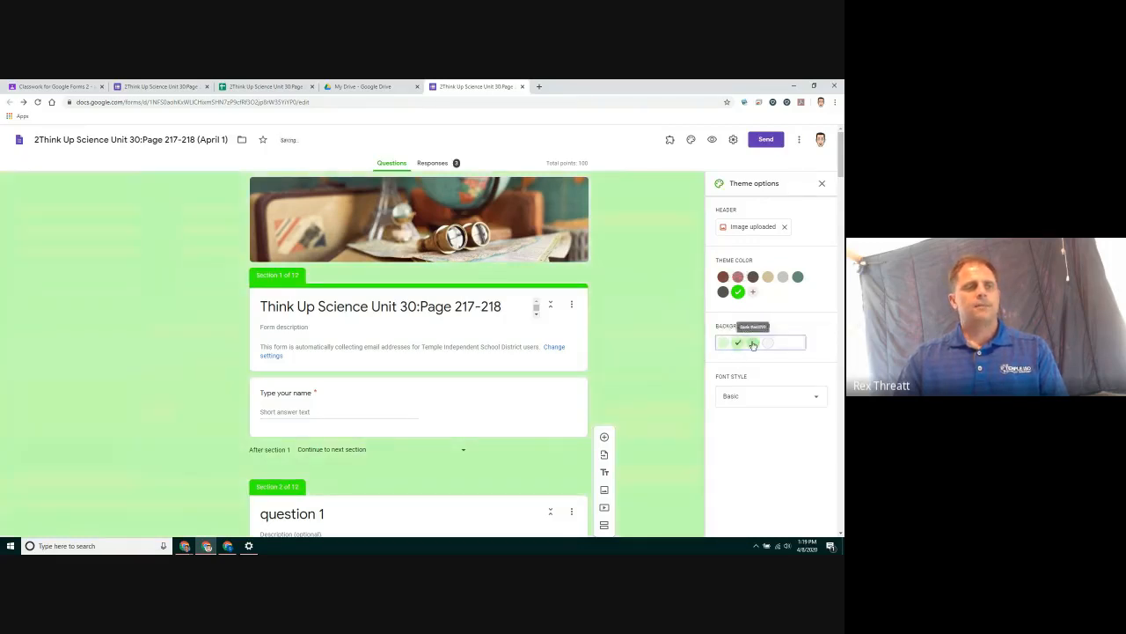
pyautogui.click(767, 342)
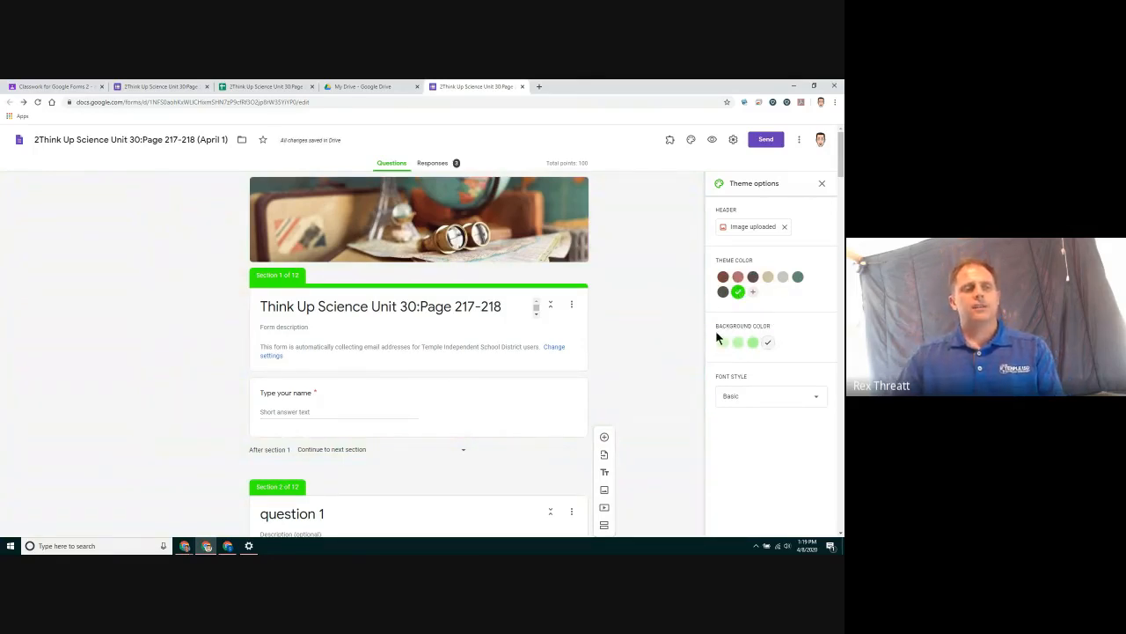
pyautogui.moveTo(717, 332); pyautogui.dragTo(761, 328)
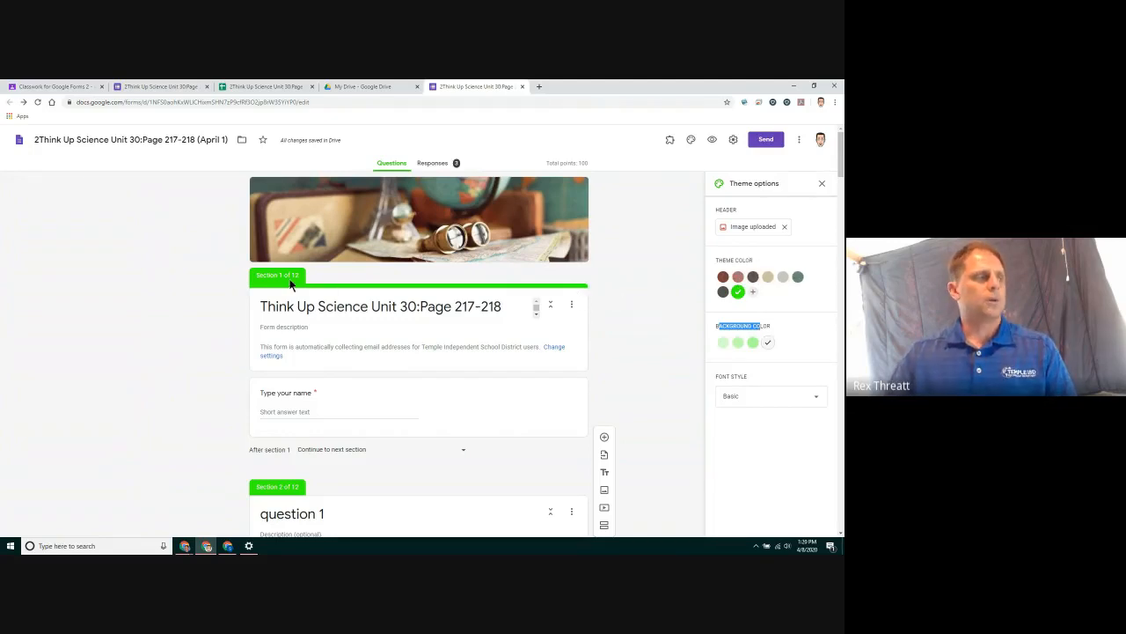
# Step: Try the Playful and Formal font styles on the form
pyautogui.click(790, 398)
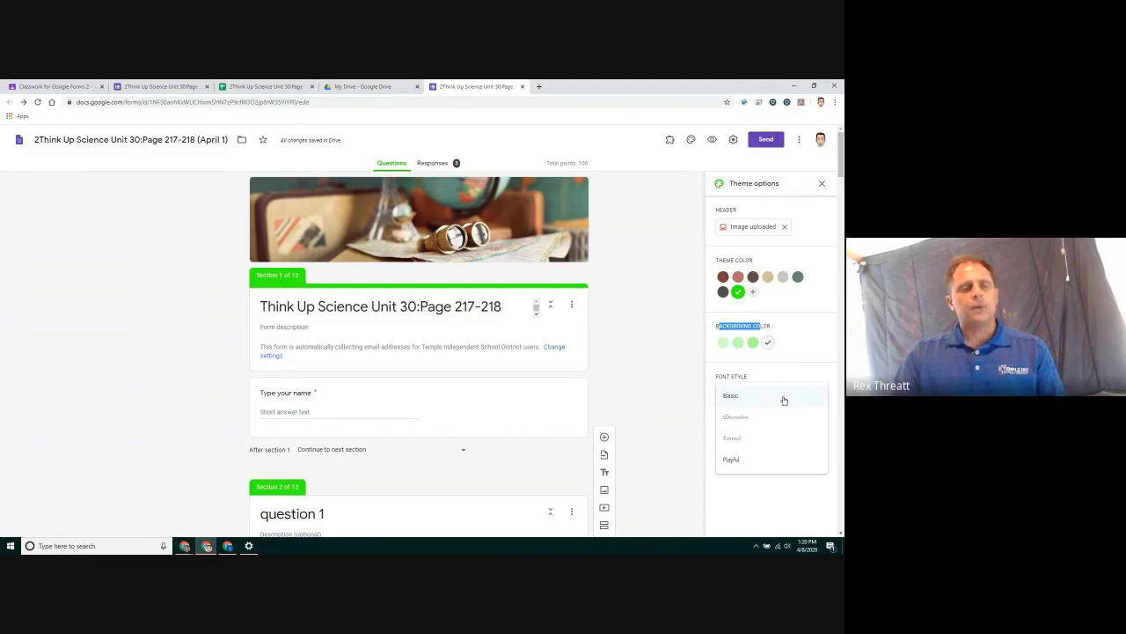
pyautogui.click(745, 460)
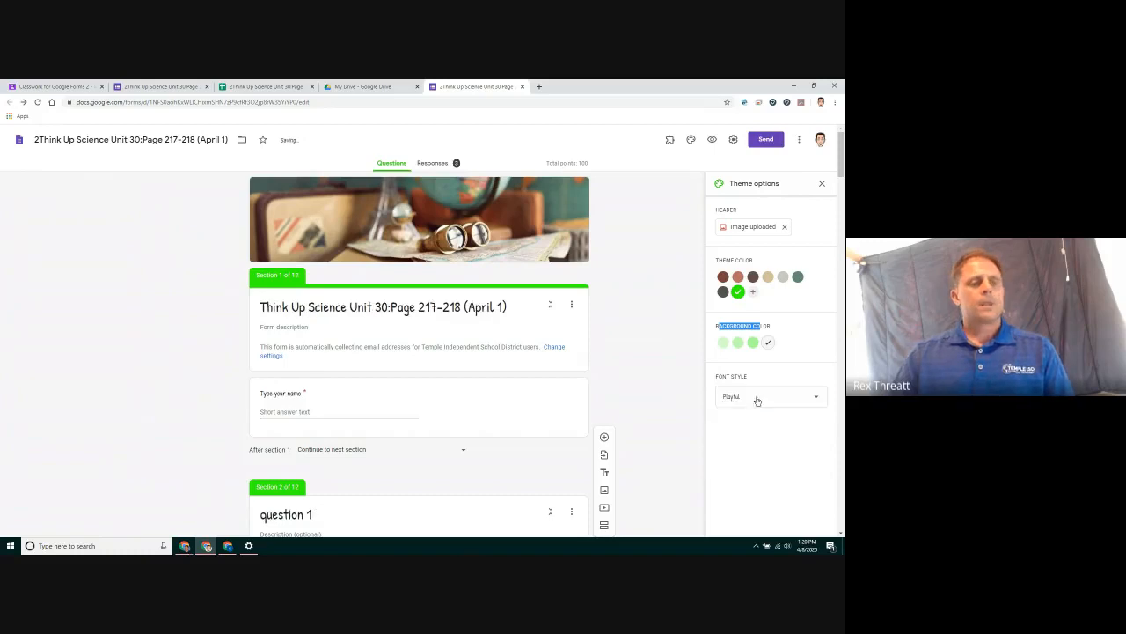
pyautogui.click(754, 397)
pyautogui.click(749, 385)
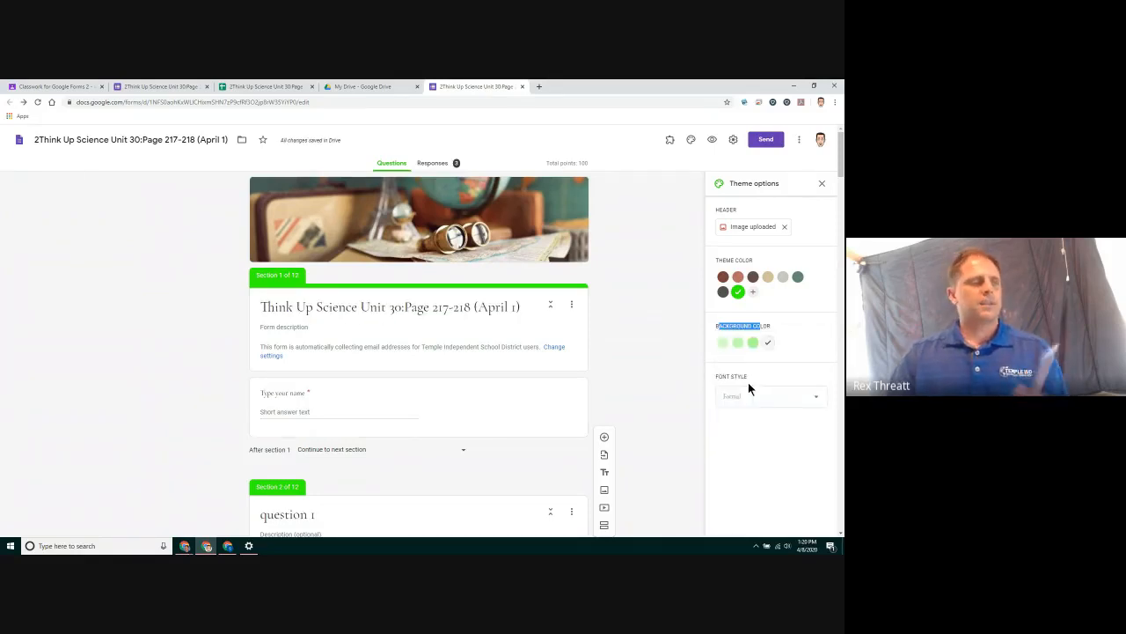
# Step: Set the form's font style to Decorative and close the theme options
pyautogui.click(748, 387)
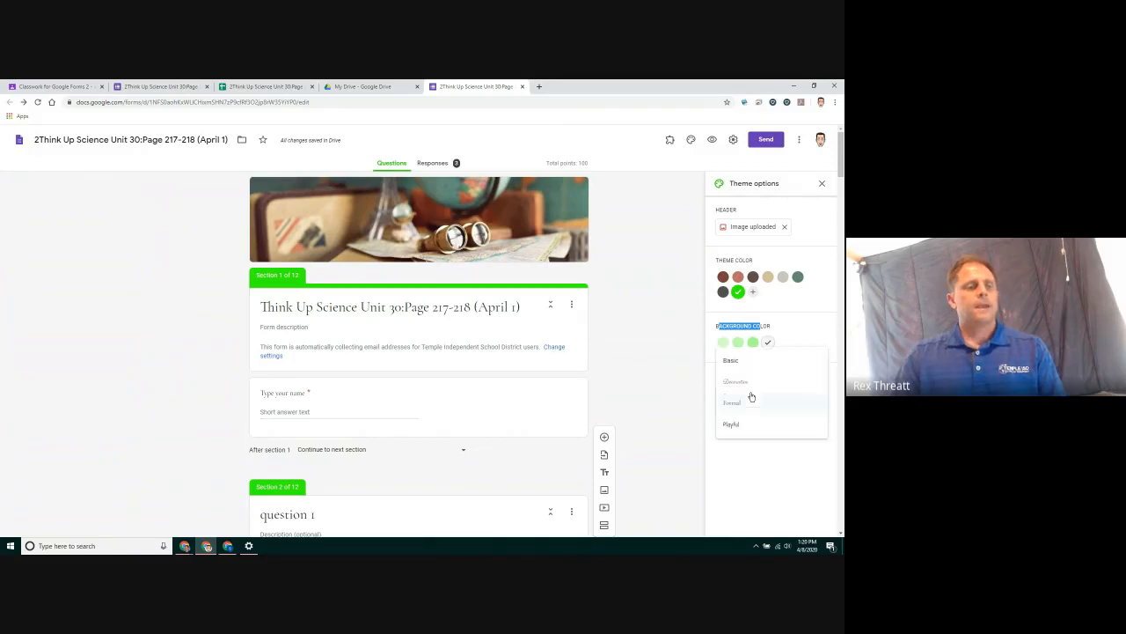
pyautogui.click(747, 385)
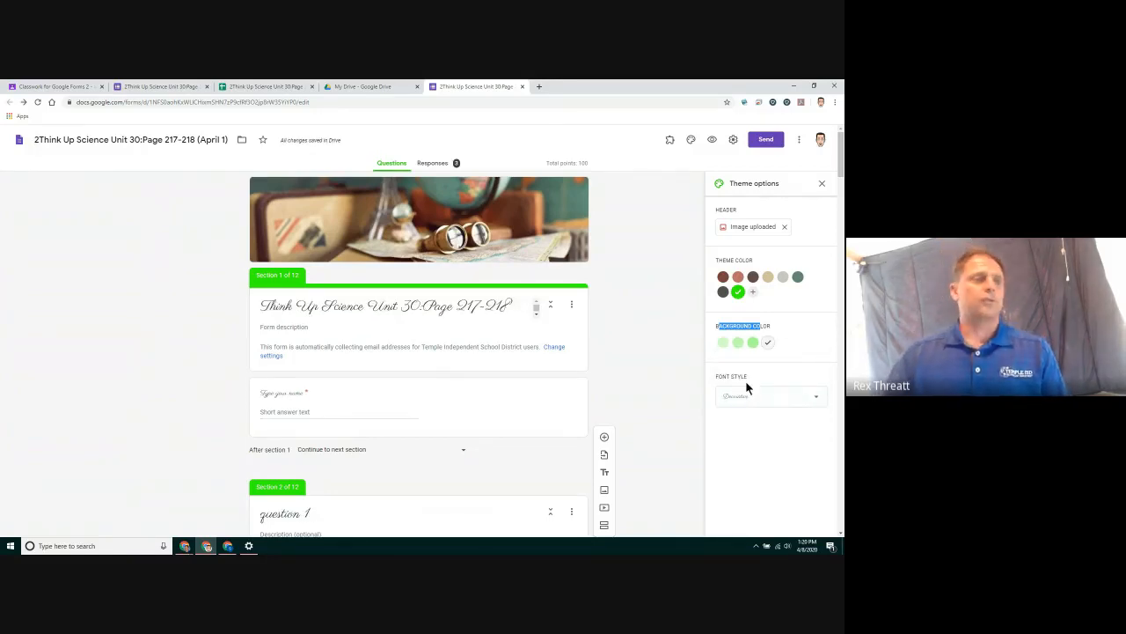
pyautogui.click(821, 184)
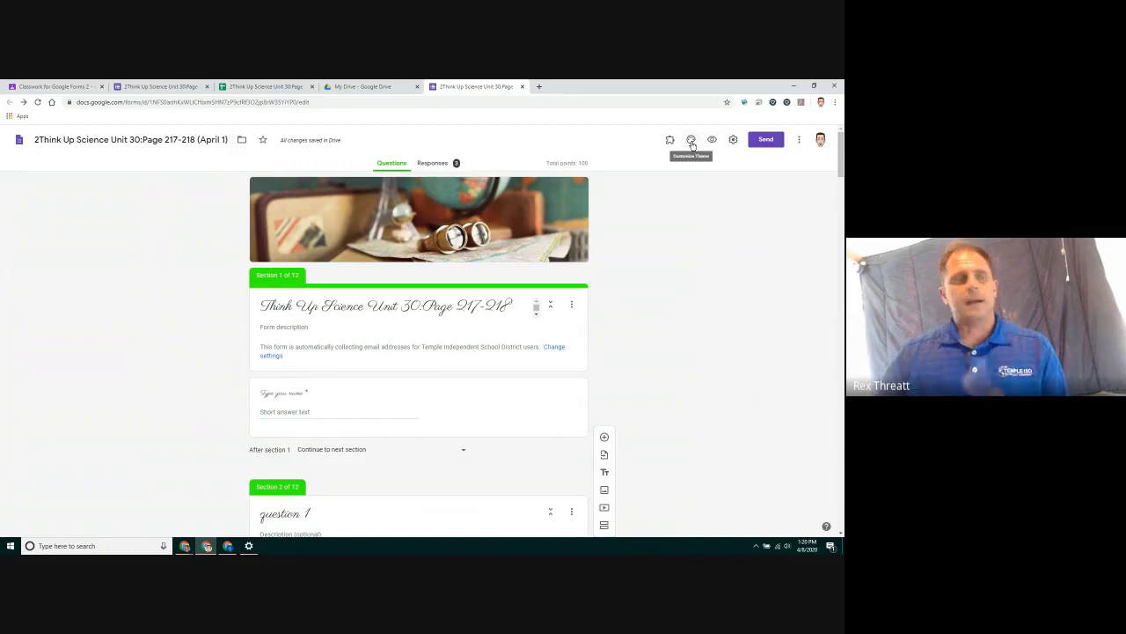
pyautogui.click(692, 143)
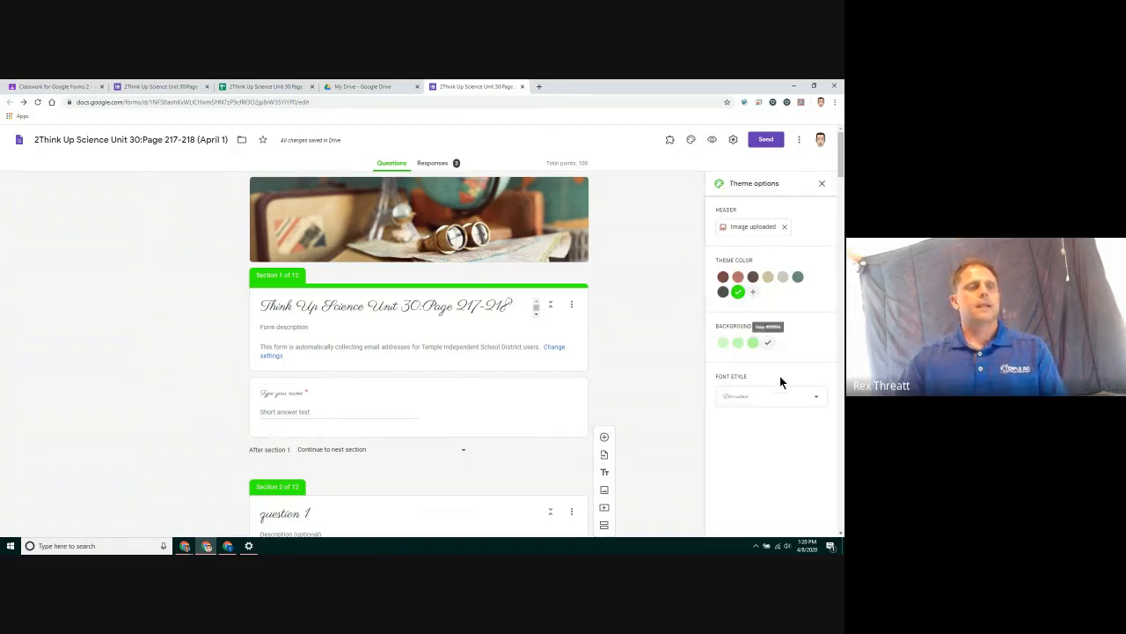
pyautogui.click(822, 185)
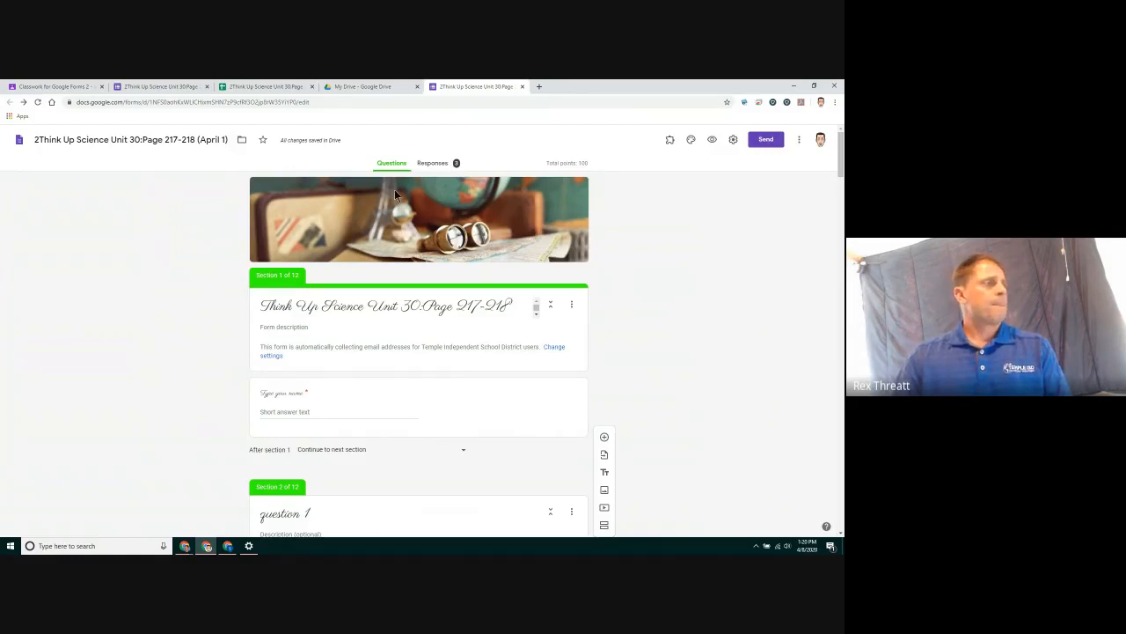
# Step: Check the Google Classroom class stream for new posts or comments, and return to the form editor
pyautogui.click(72, 88)
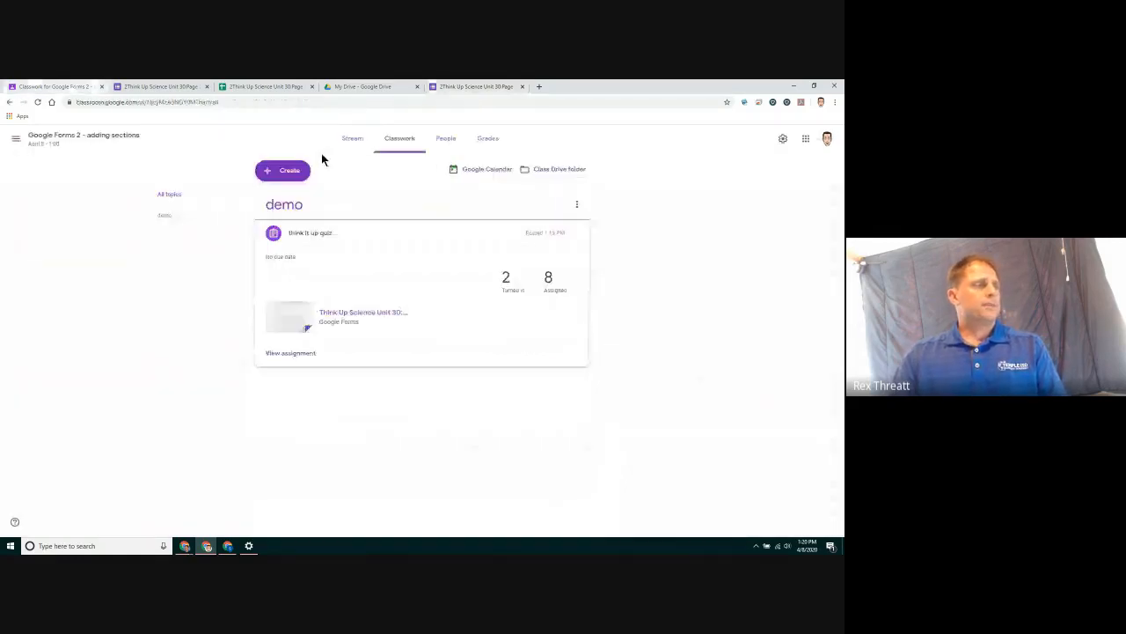
pyautogui.click(349, 139)
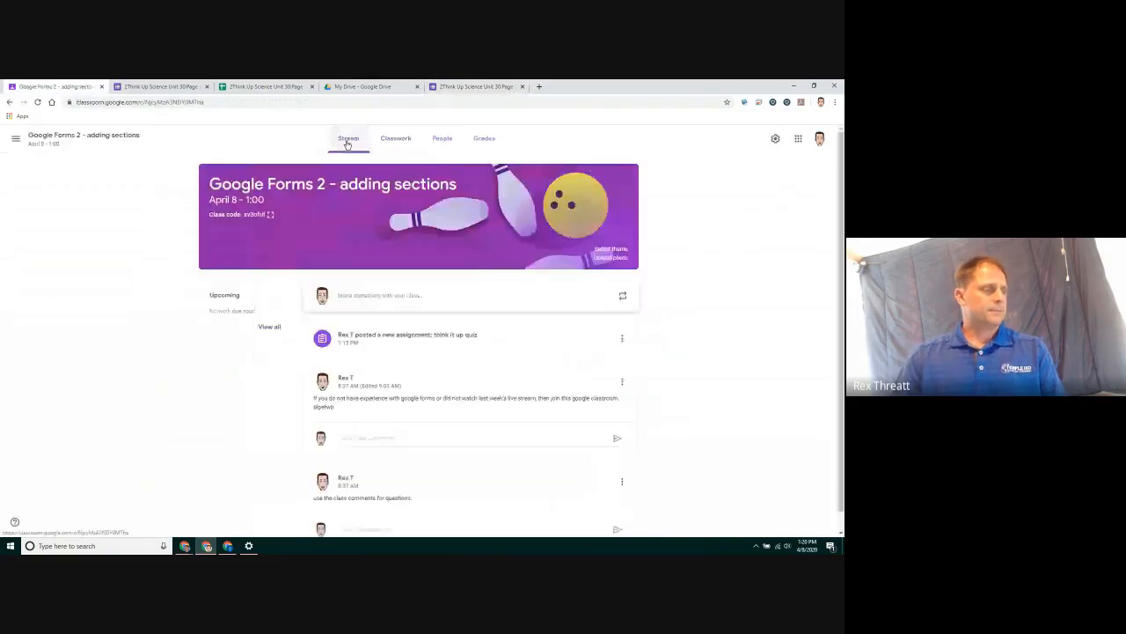
pyautogui.scroll(-1, 481, 341)
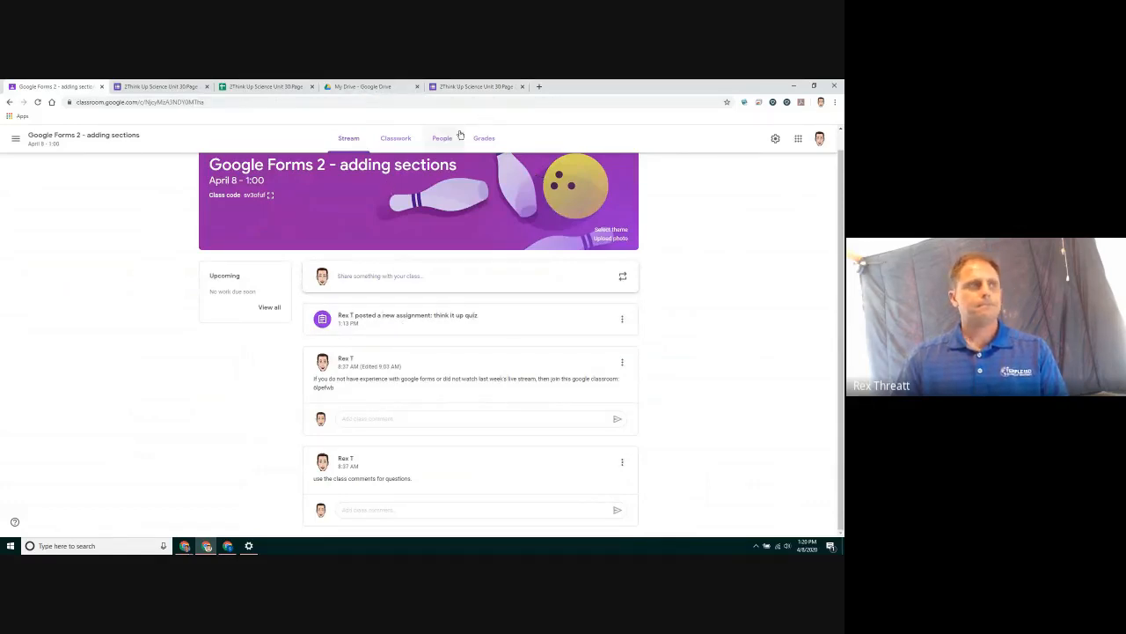
pyautogui.click(464, 87)
# Step: Switch to the Google Slides presentation to review the session's agenda slide, and return to the form editor
pyautogui.moveTo(187, 549)
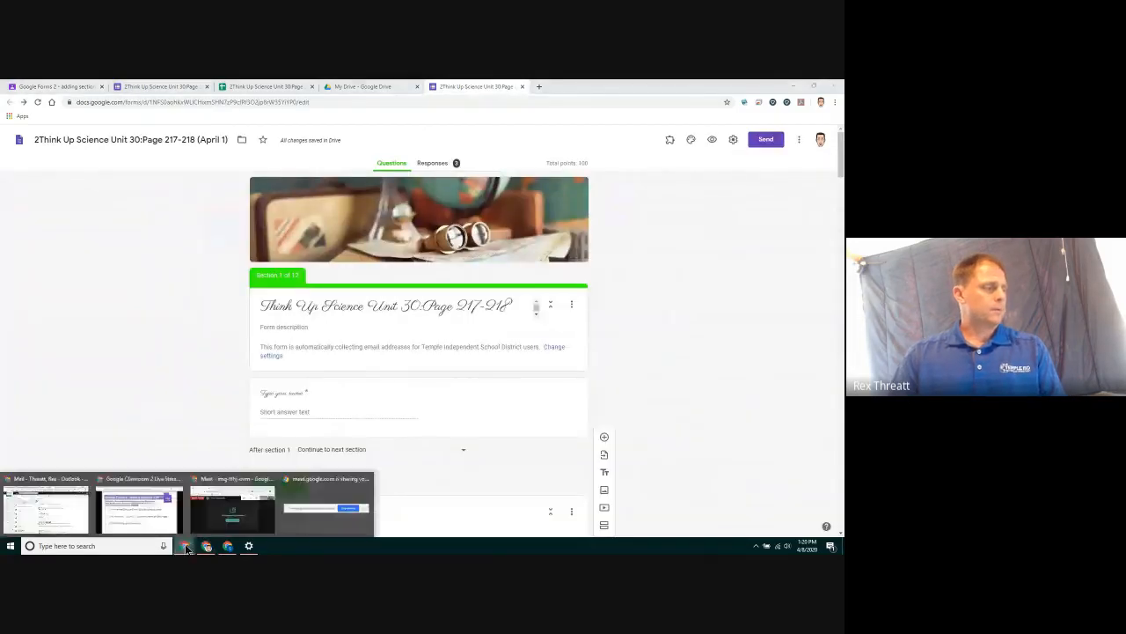
pyautogui.click(137, 517)
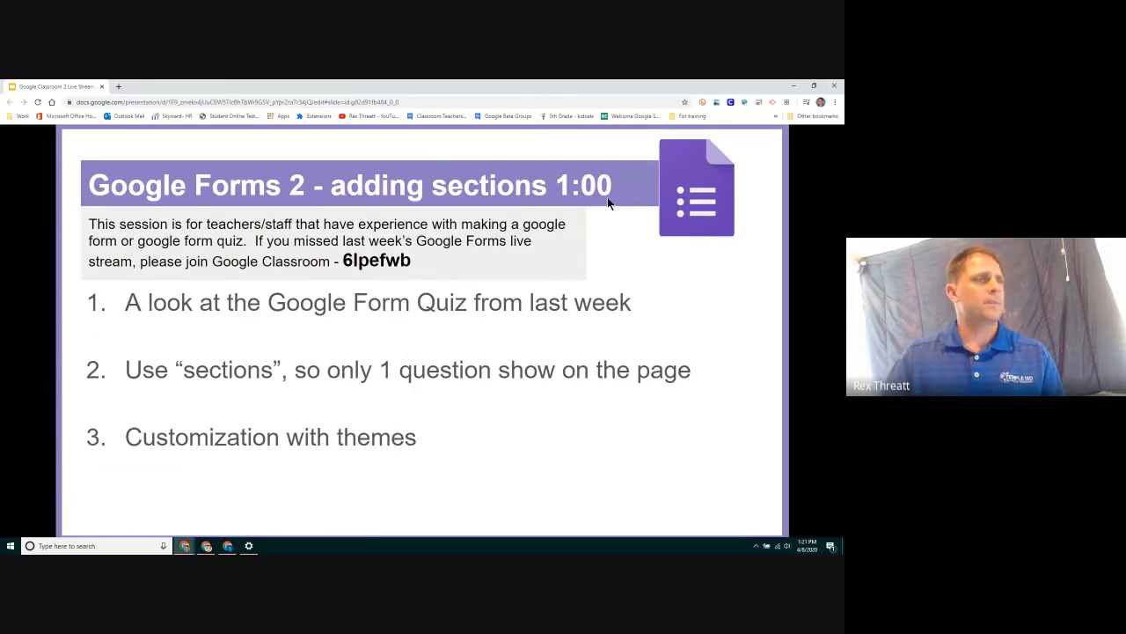
pyautogui.click(792, 87)
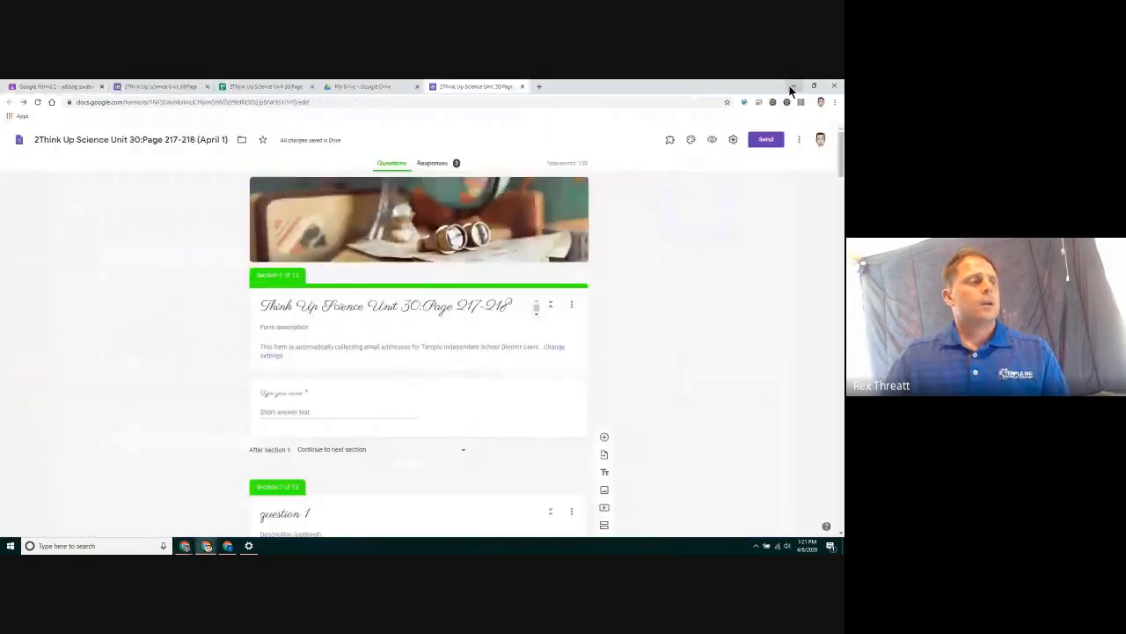
# Step: Select the "Type your name" question in section 1 to check its answer type and points
pyautogui.scroll(-1, 485, 247)
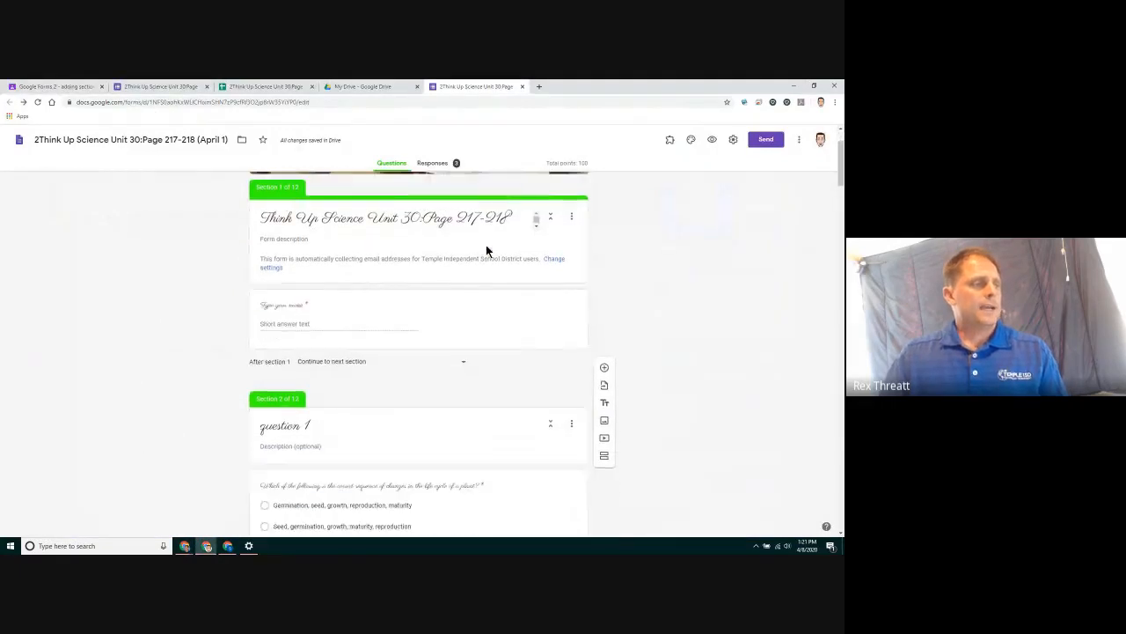
pyautogui.click(444, 308)
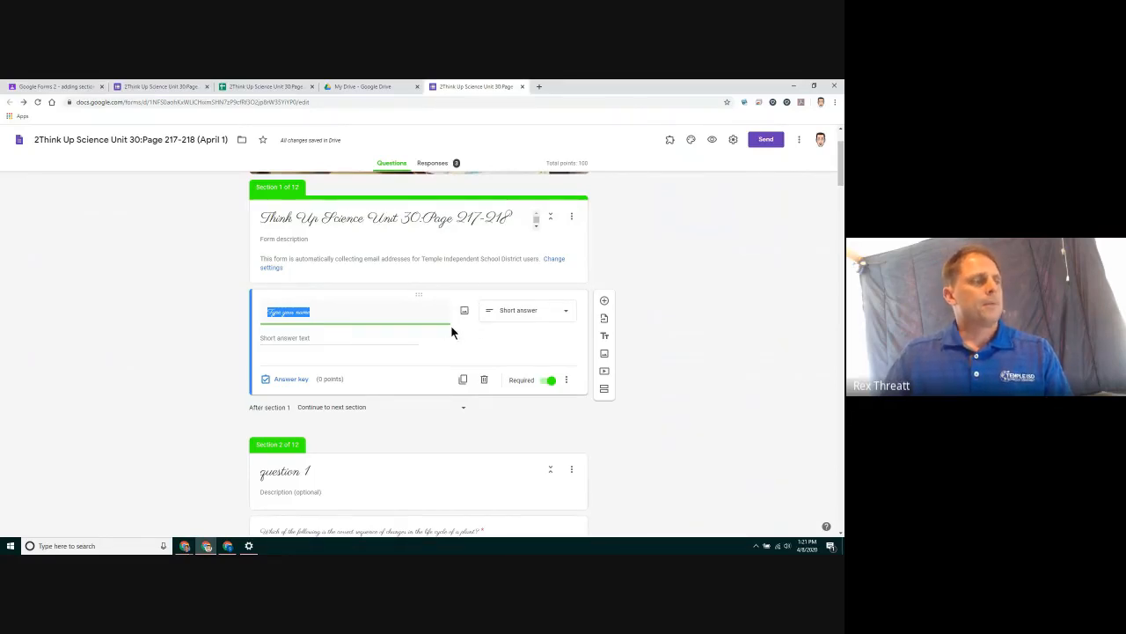
# Step: Add a new section directly below the form's title block, ahead of the "Type your name" question
pyautogui.click(463, 246)
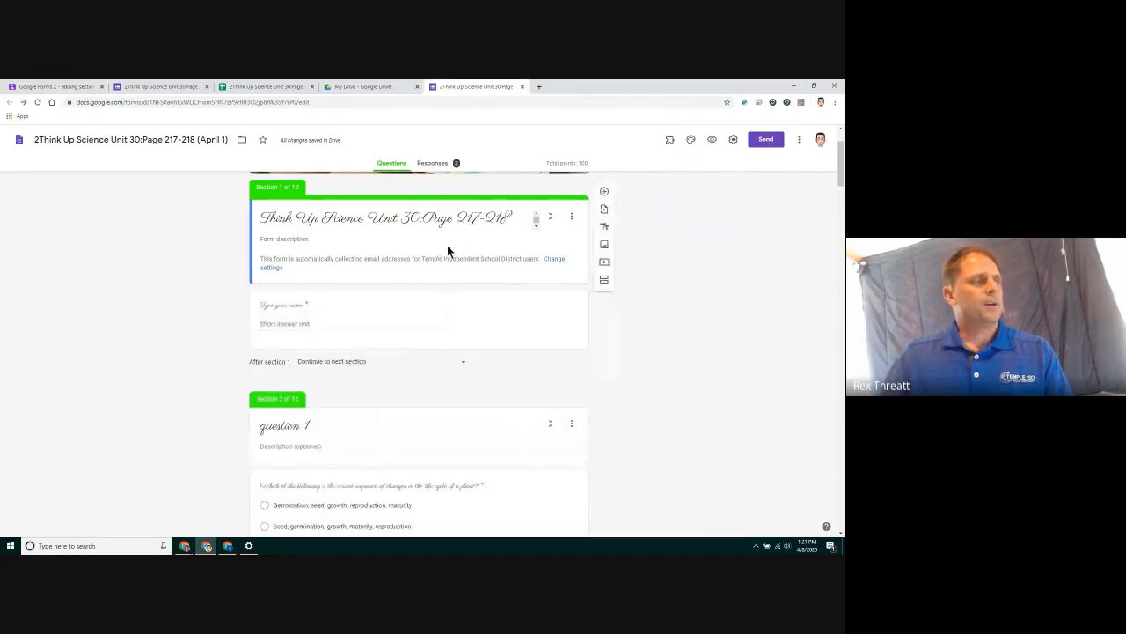
pyautogui.click(604, 282)
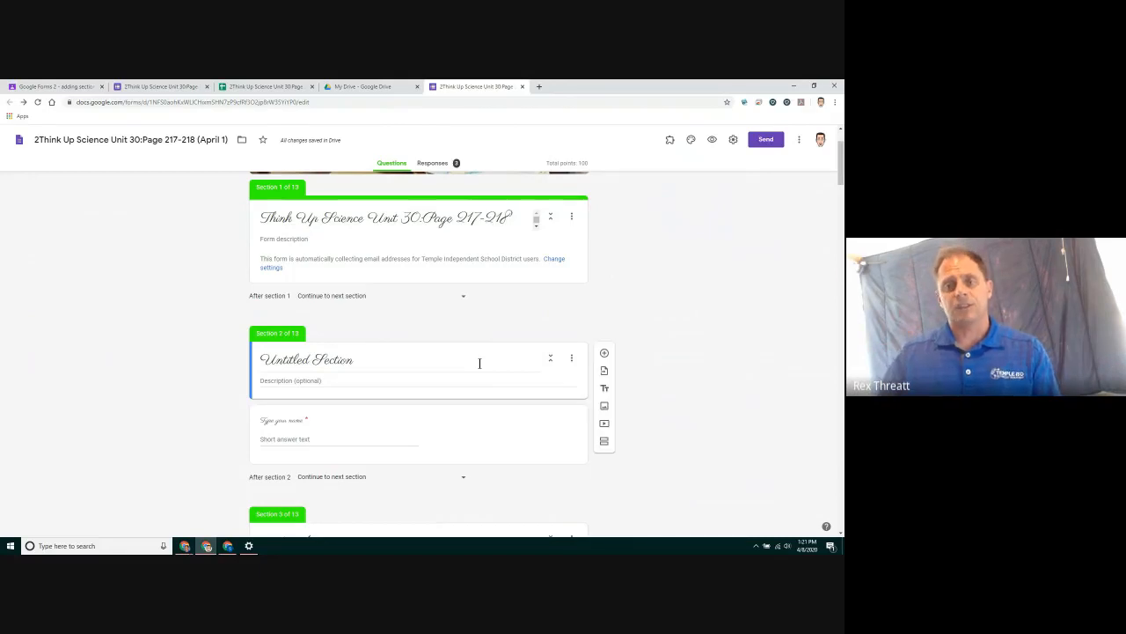
# Step: Delete the untitled section containing the "Type your name" question, and undo the deletion
pyautogui.click(572, 361)
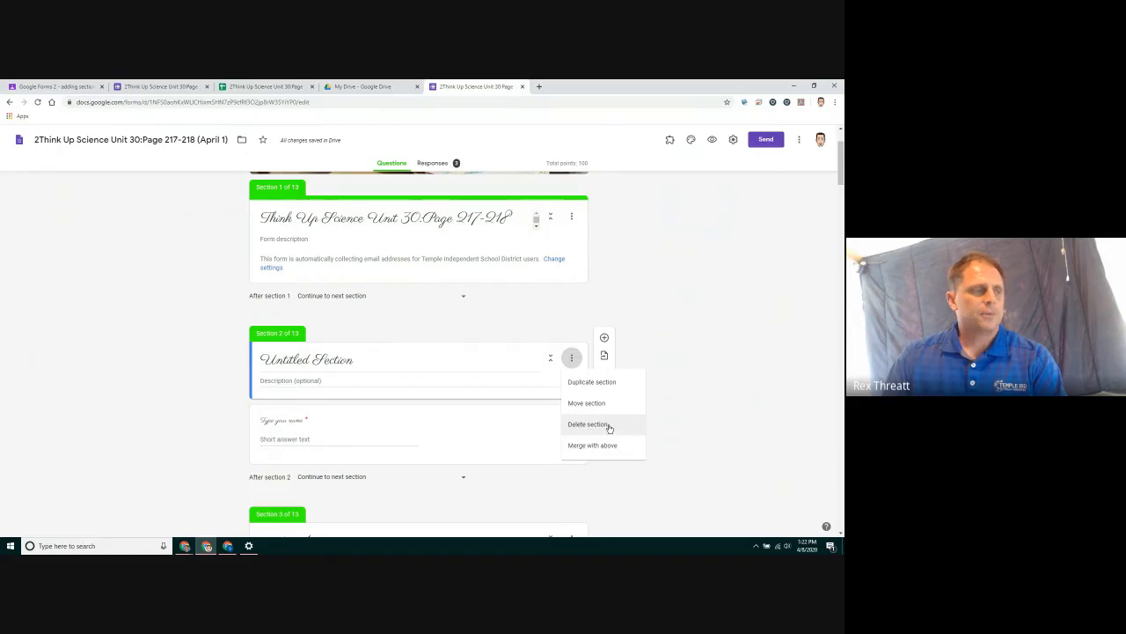
pyautogui.click(609, 424)
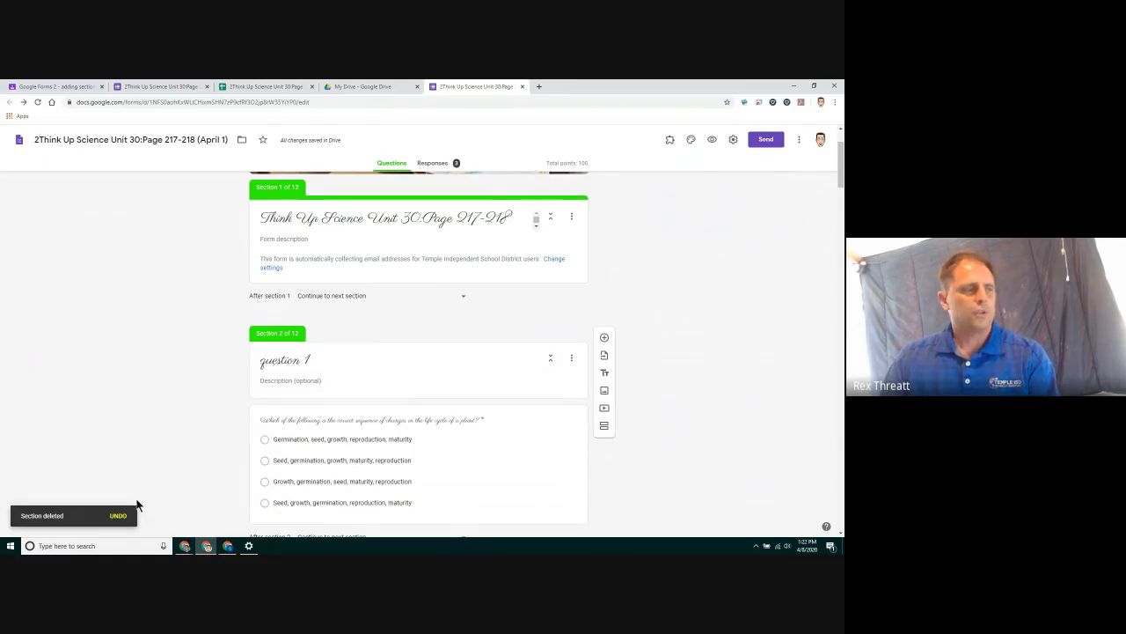
pyautogui.click(135, 509)
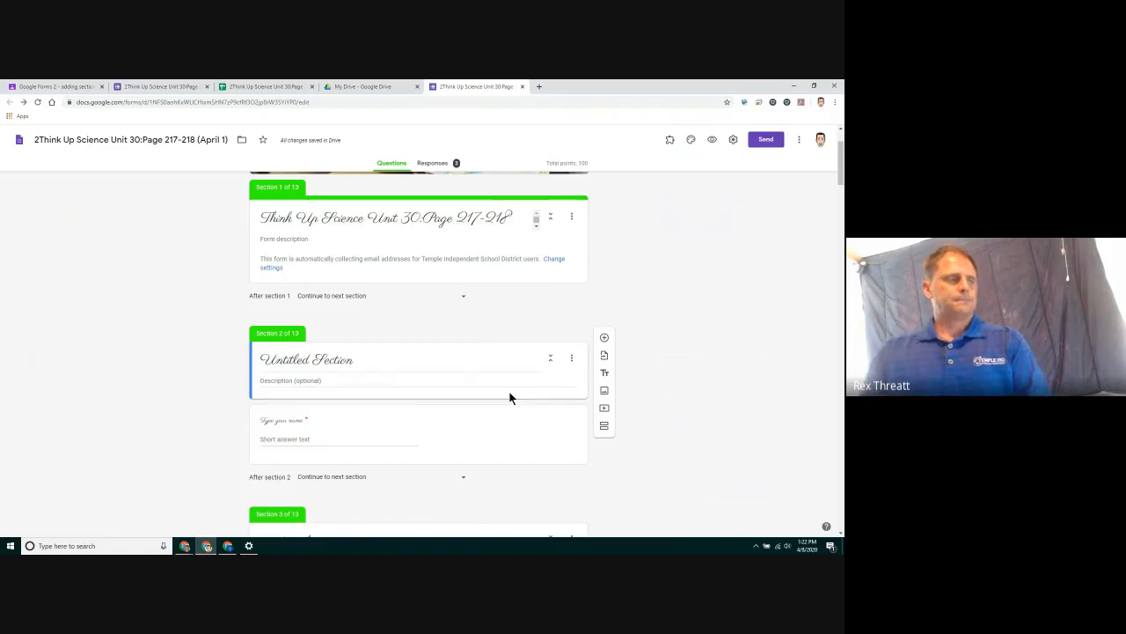
# Step: Merge the untitled section 2 with the section above it
pyautogui.click(572, 363)
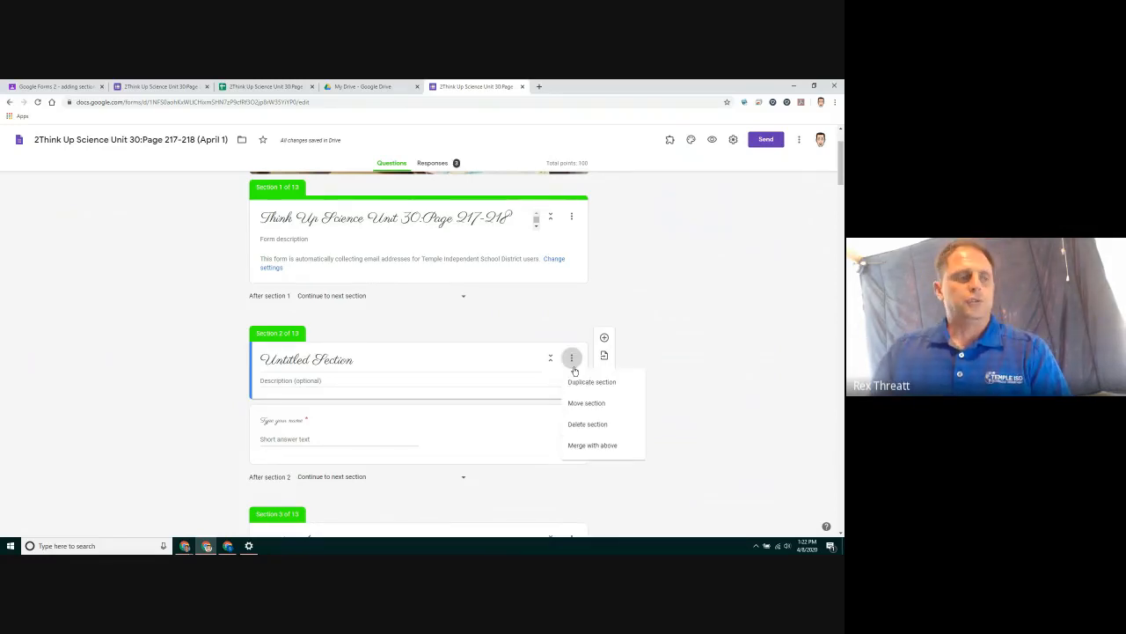
pyautogui.click(606, 446)
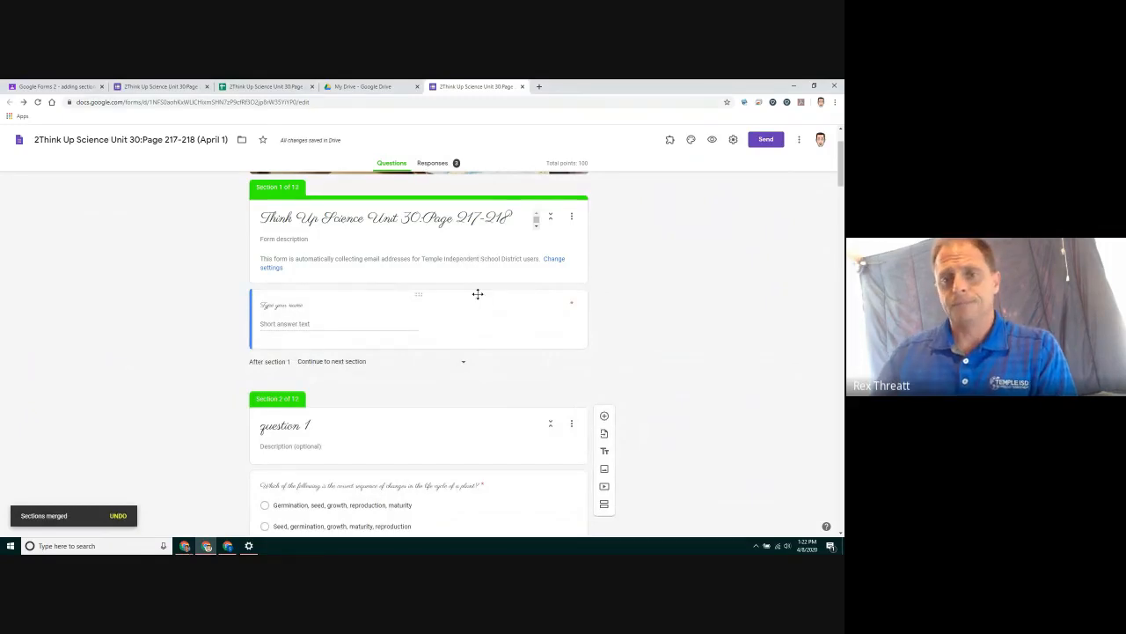
# Step: Select the title and description fields of the "question 1" section to examine what can be entered there
pyautogui.scroll(-3, 478, 294)
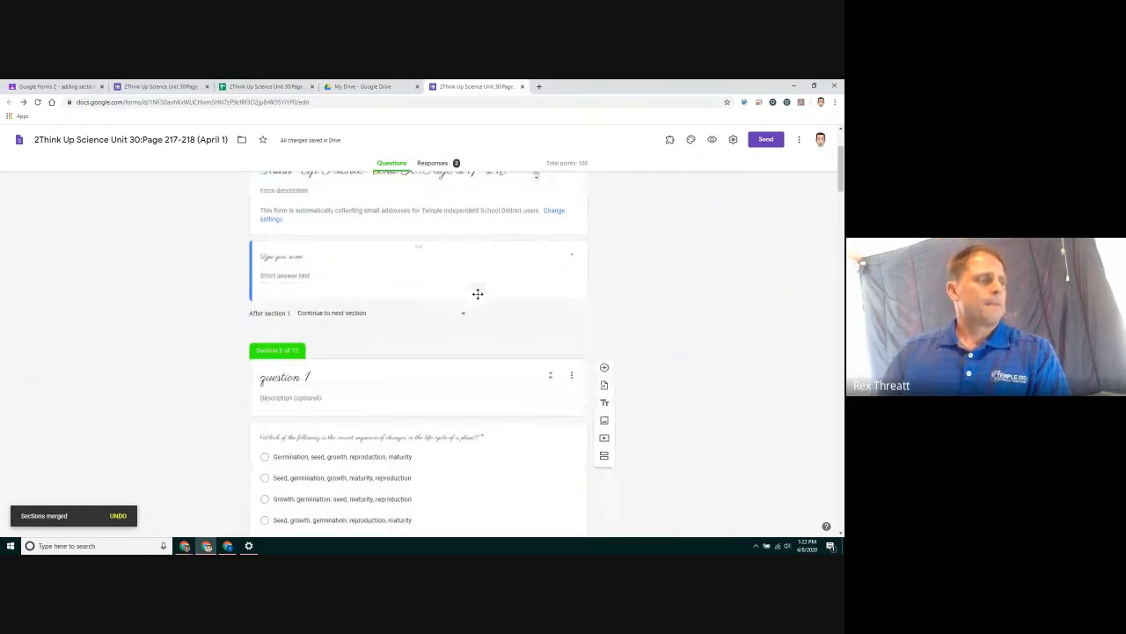
pyautogui.click(351, 295)
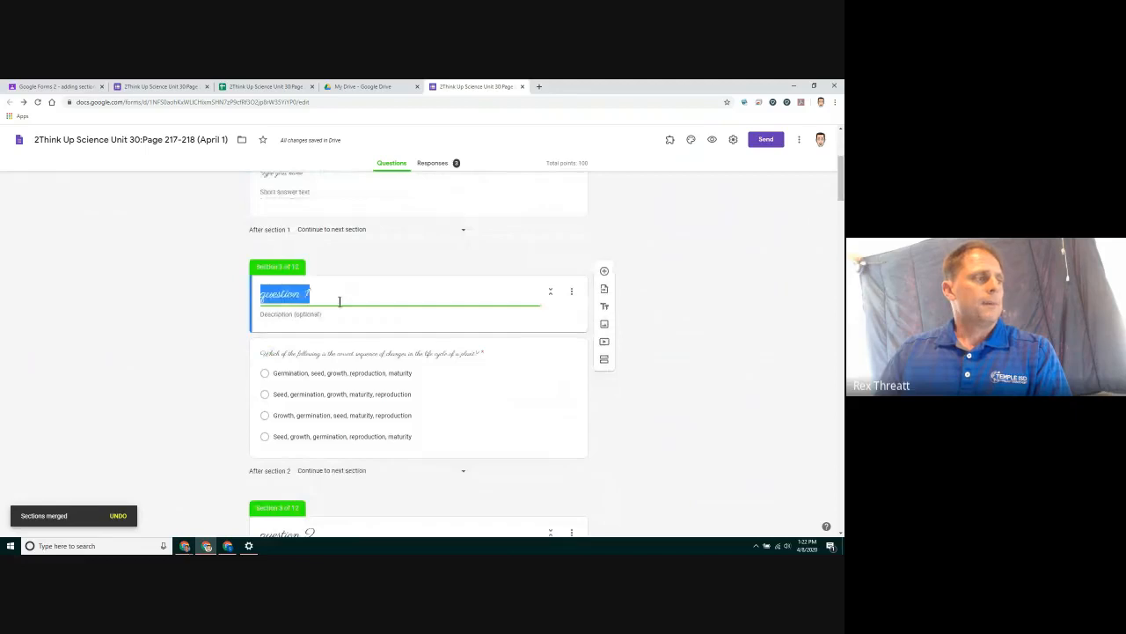
pyautogui.click(331, 298)
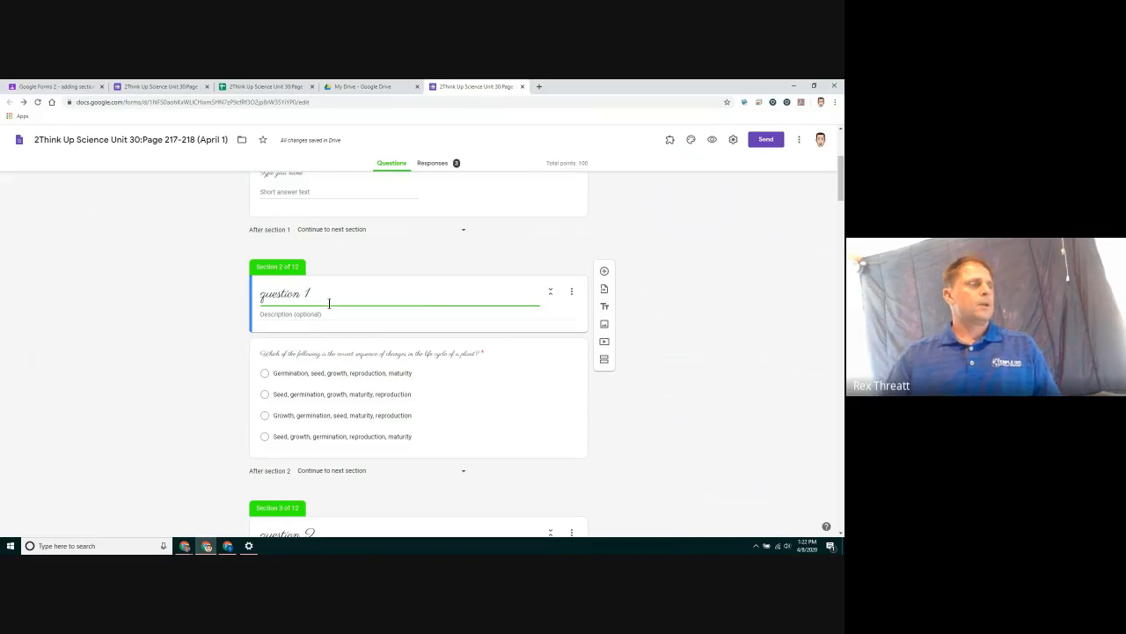
pyautogui.click(322, 315)
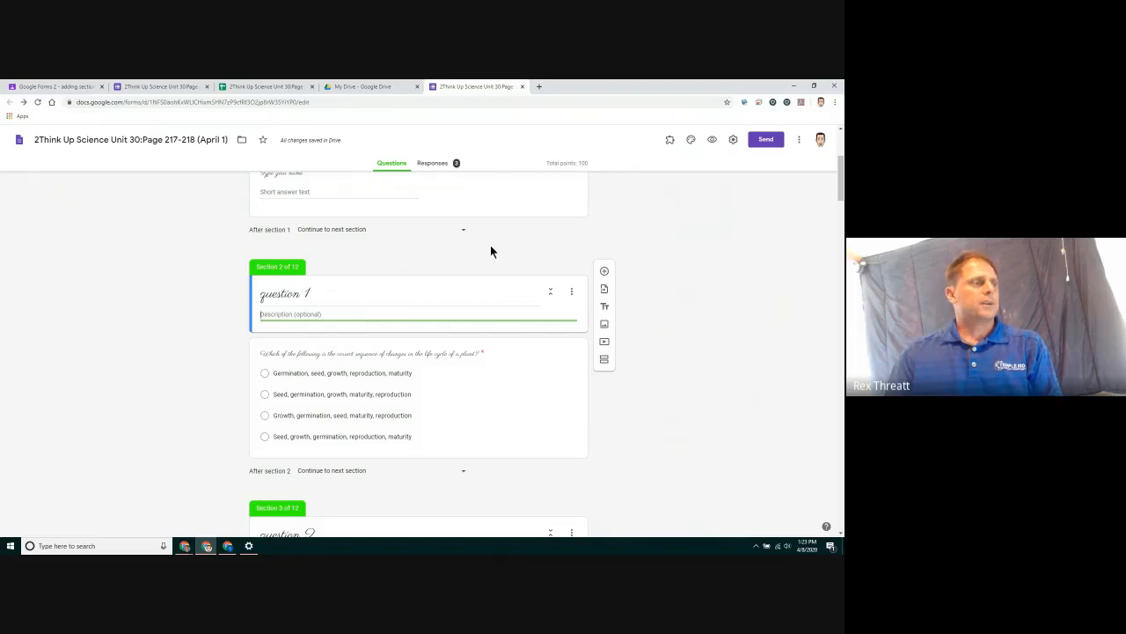
# Step: Look at the Google Sheets responses spreadsheet, and list the add-ons available back in the form editor
pyautogui.click(273, 86)
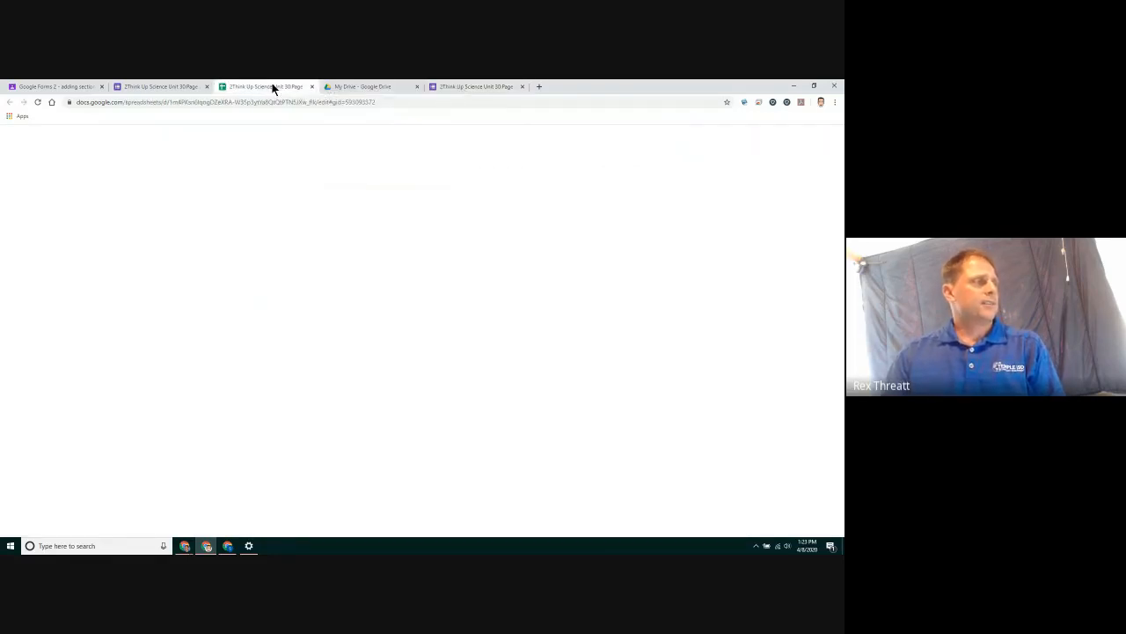
pyautogui.click(459, 90)
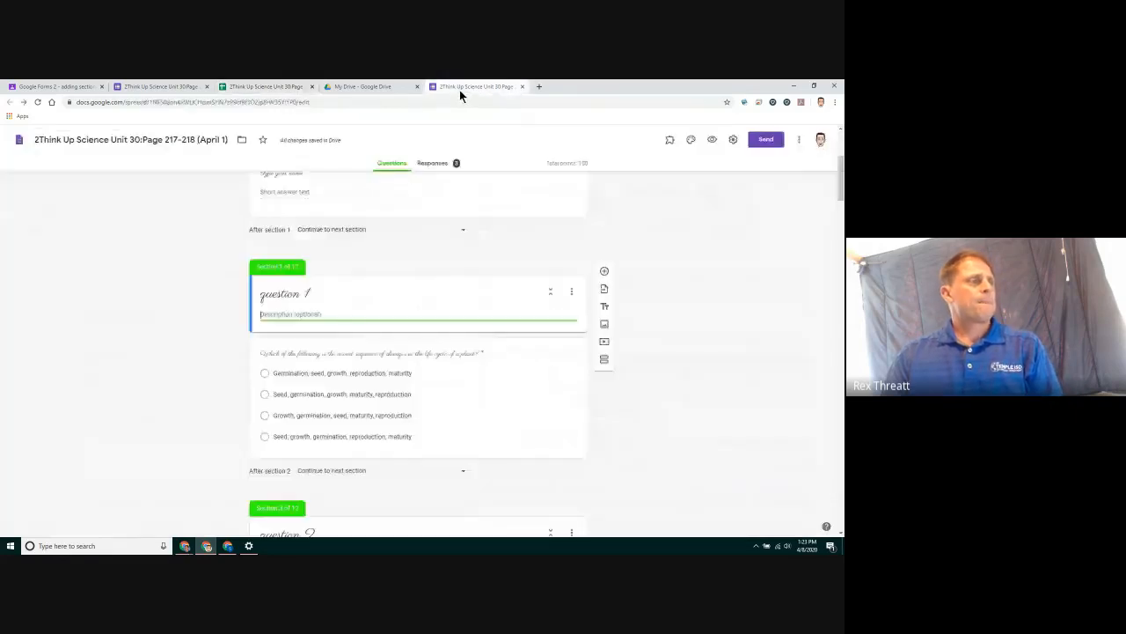
pyautogui.click(669, 140)
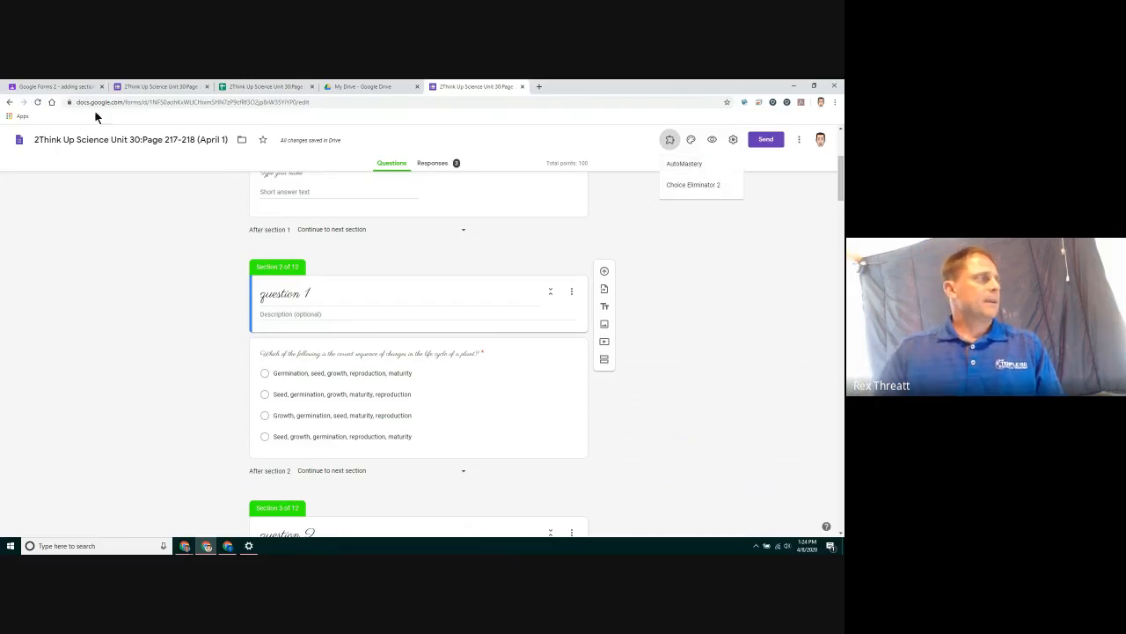
# Step: Switch to the Google Classroom class stream, load its updates and review the newest posts
pyautogui.click(66, 88)
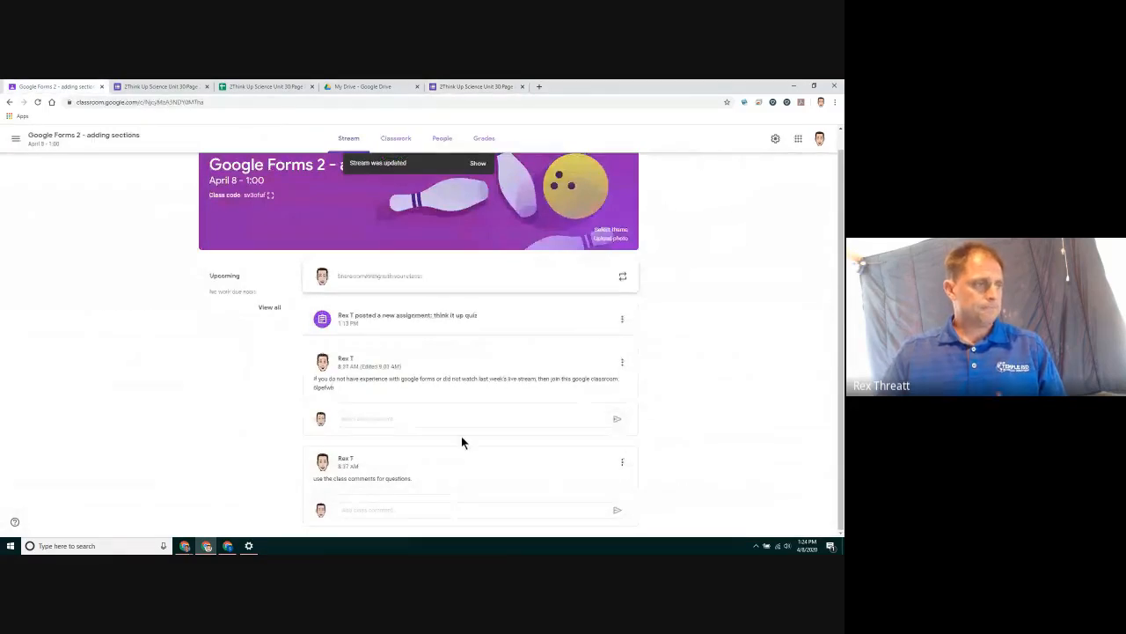
pyautogui.click(478, 163)
pyautogui.scroll(-2, 509, 360)
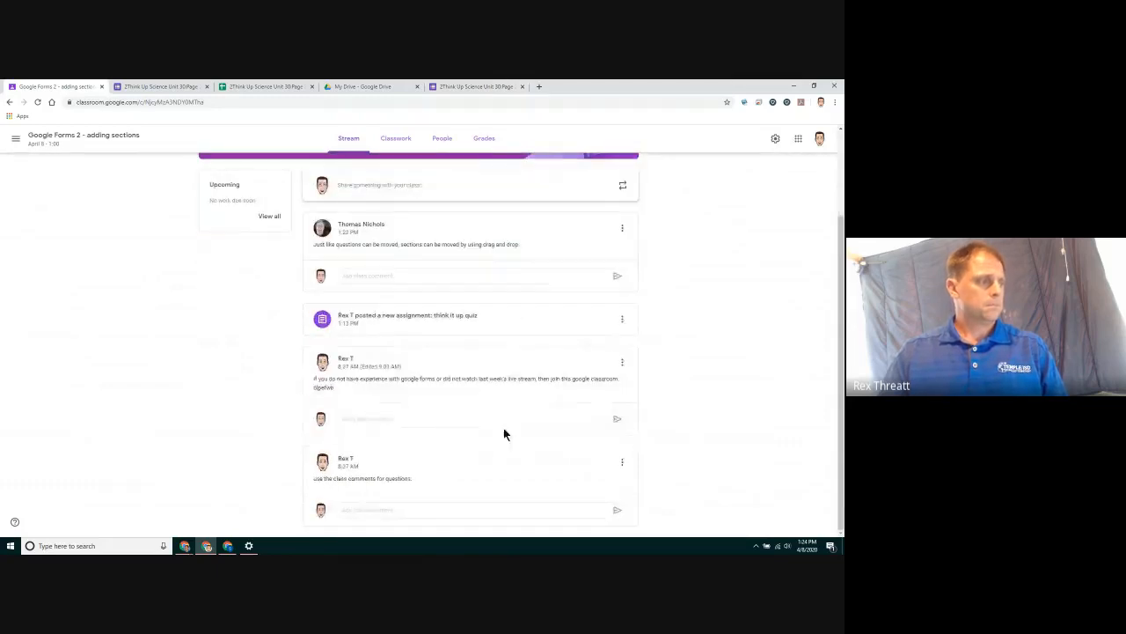
pyautogui.scroll(1, 661, 336)
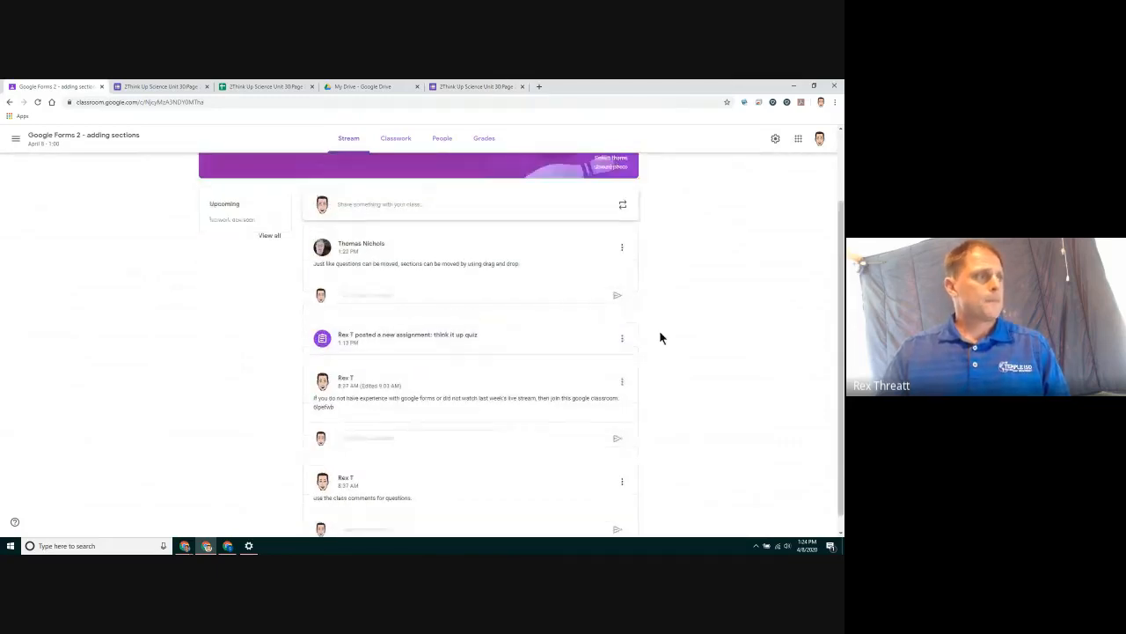
pyautogui.scroll(2, 661, 338)
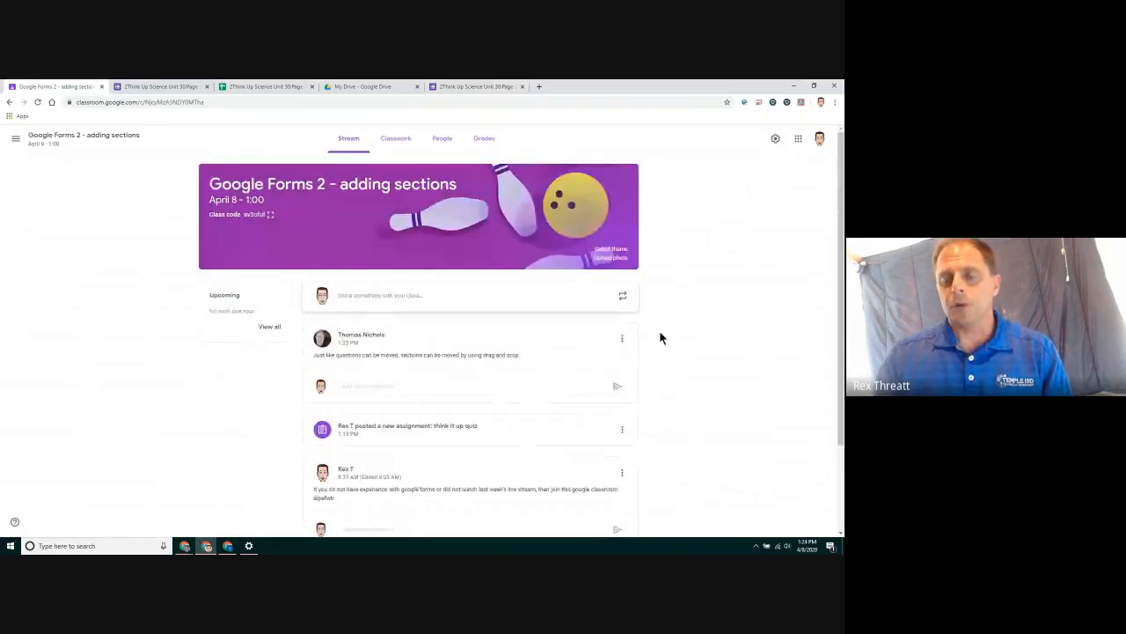